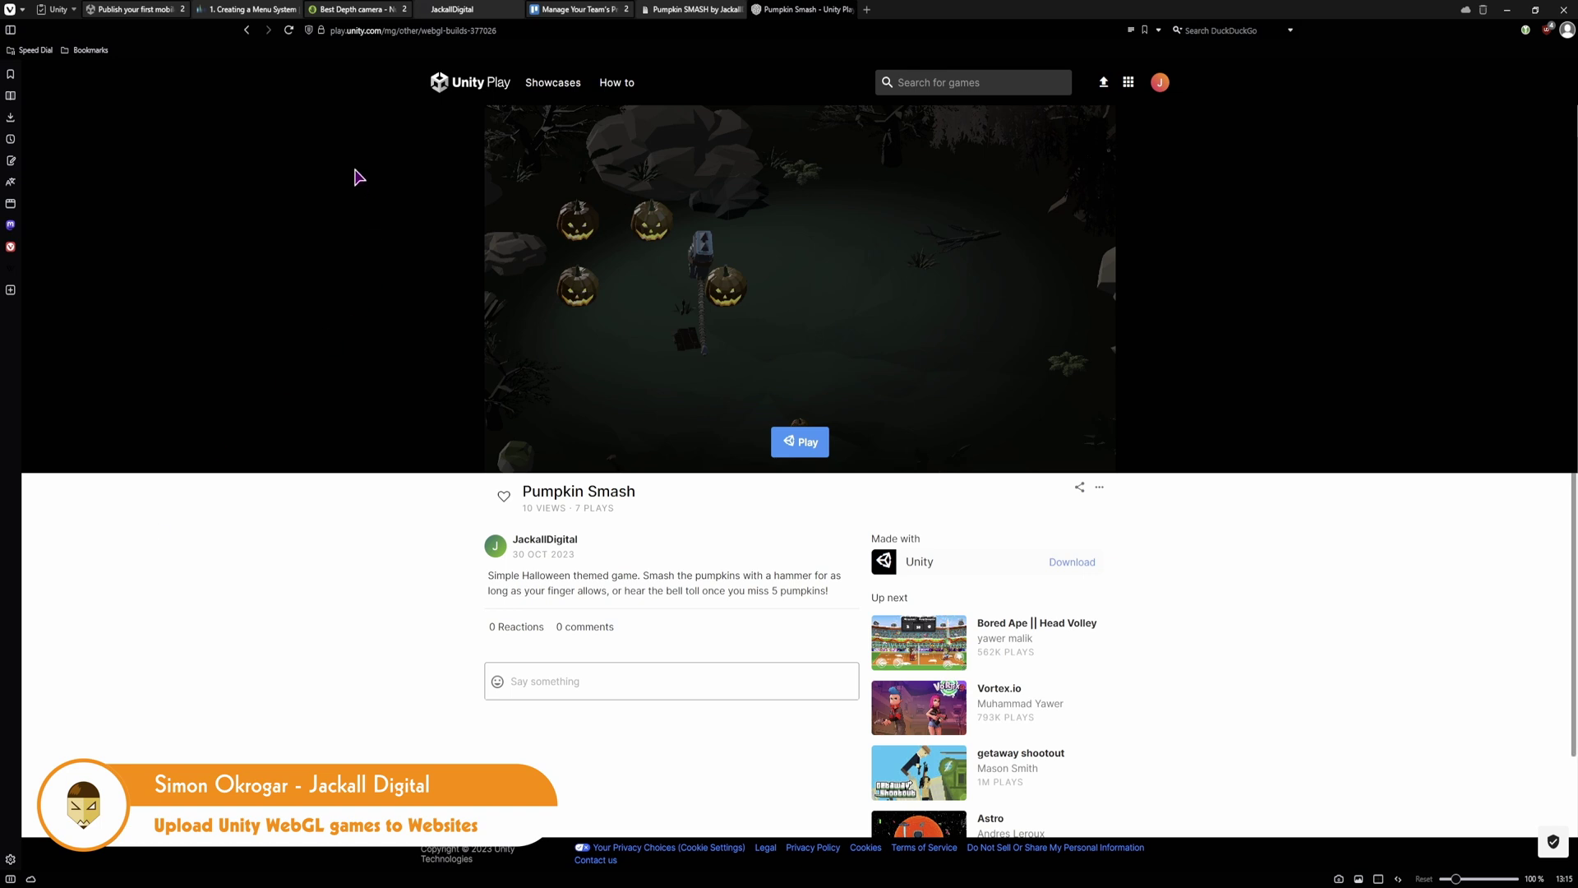
# - Bring the Pumpkin SMASH itch.io tab to the front in Vivaldi
pyautogui.click(696, 11)
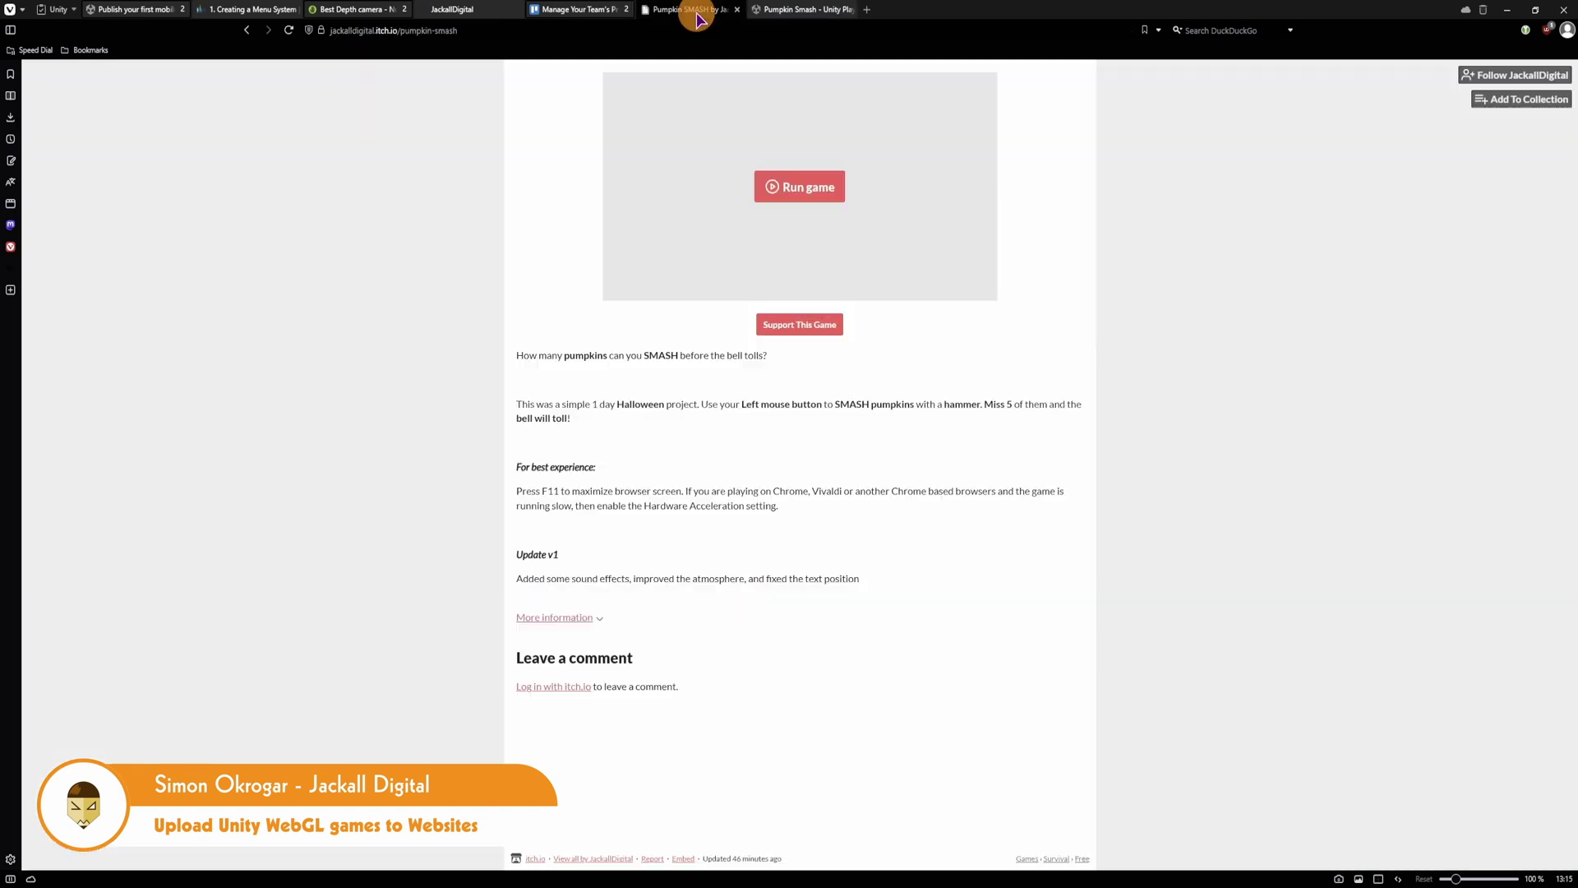
pyautogui.click(395, 52)
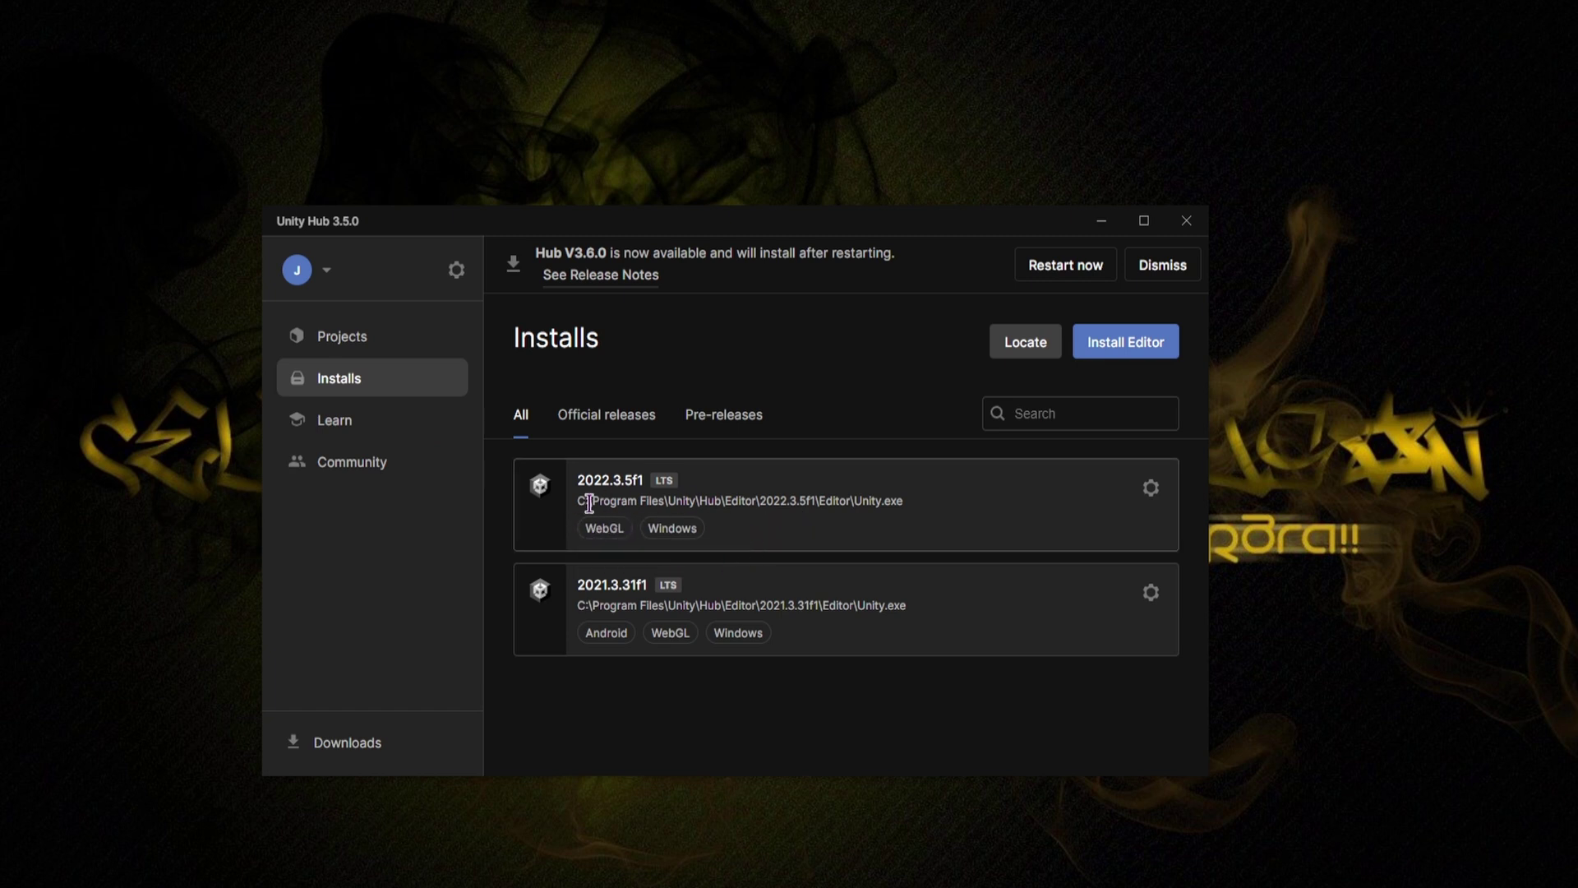
# - Open Add modules for the 2022.3.5f1 install to confirm WebGL Build Support is present
pyautogui.click(603, 530)
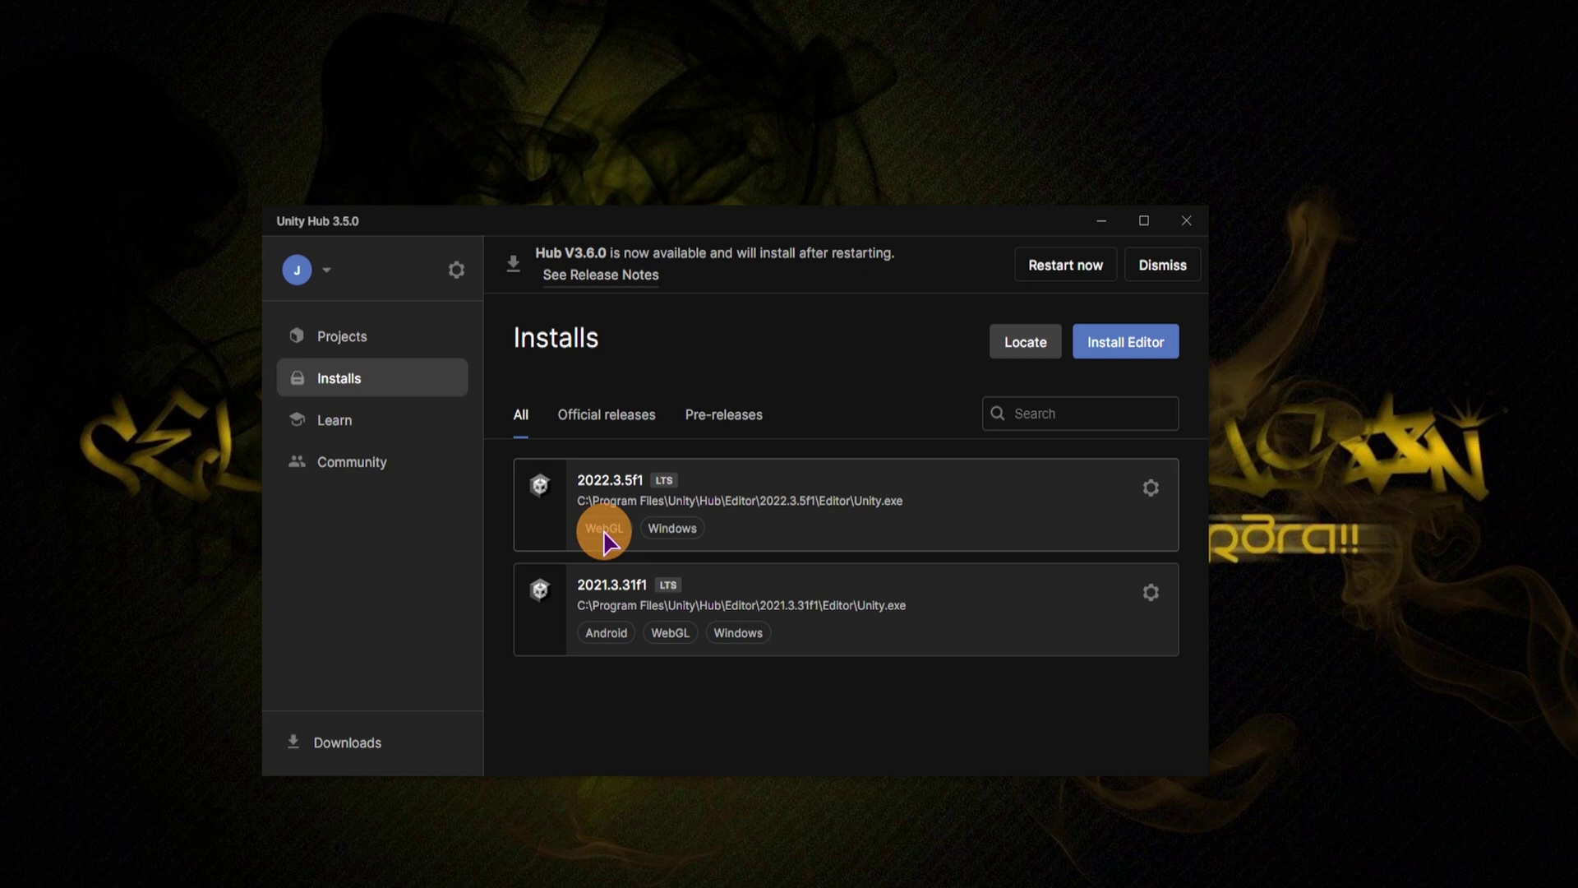
pyautogui.click(668, 631)
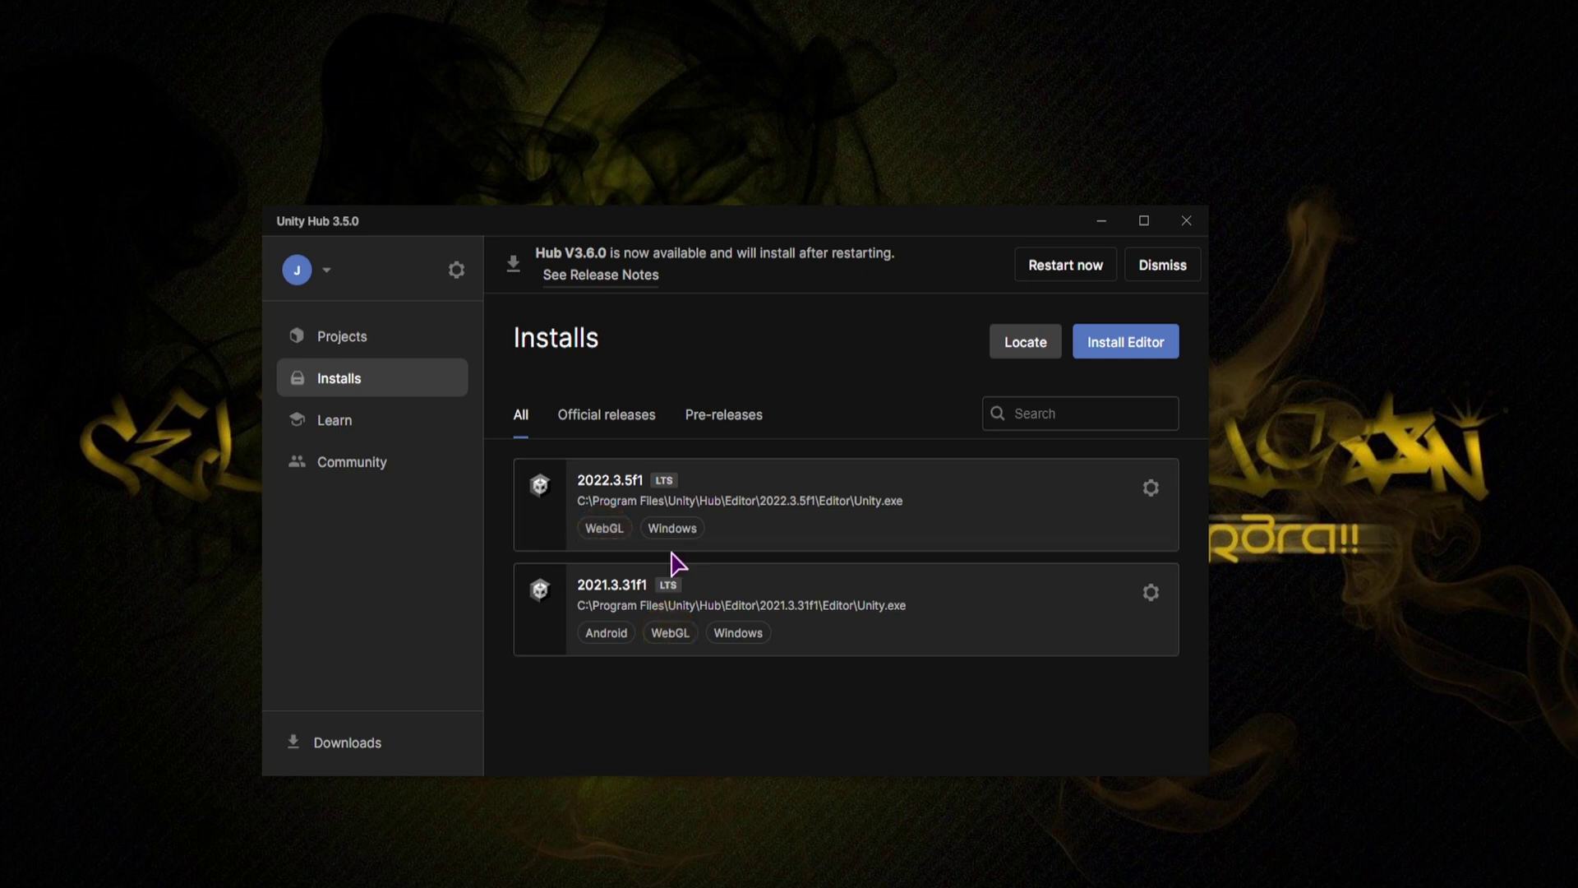
pyautogui.click(794, 518)
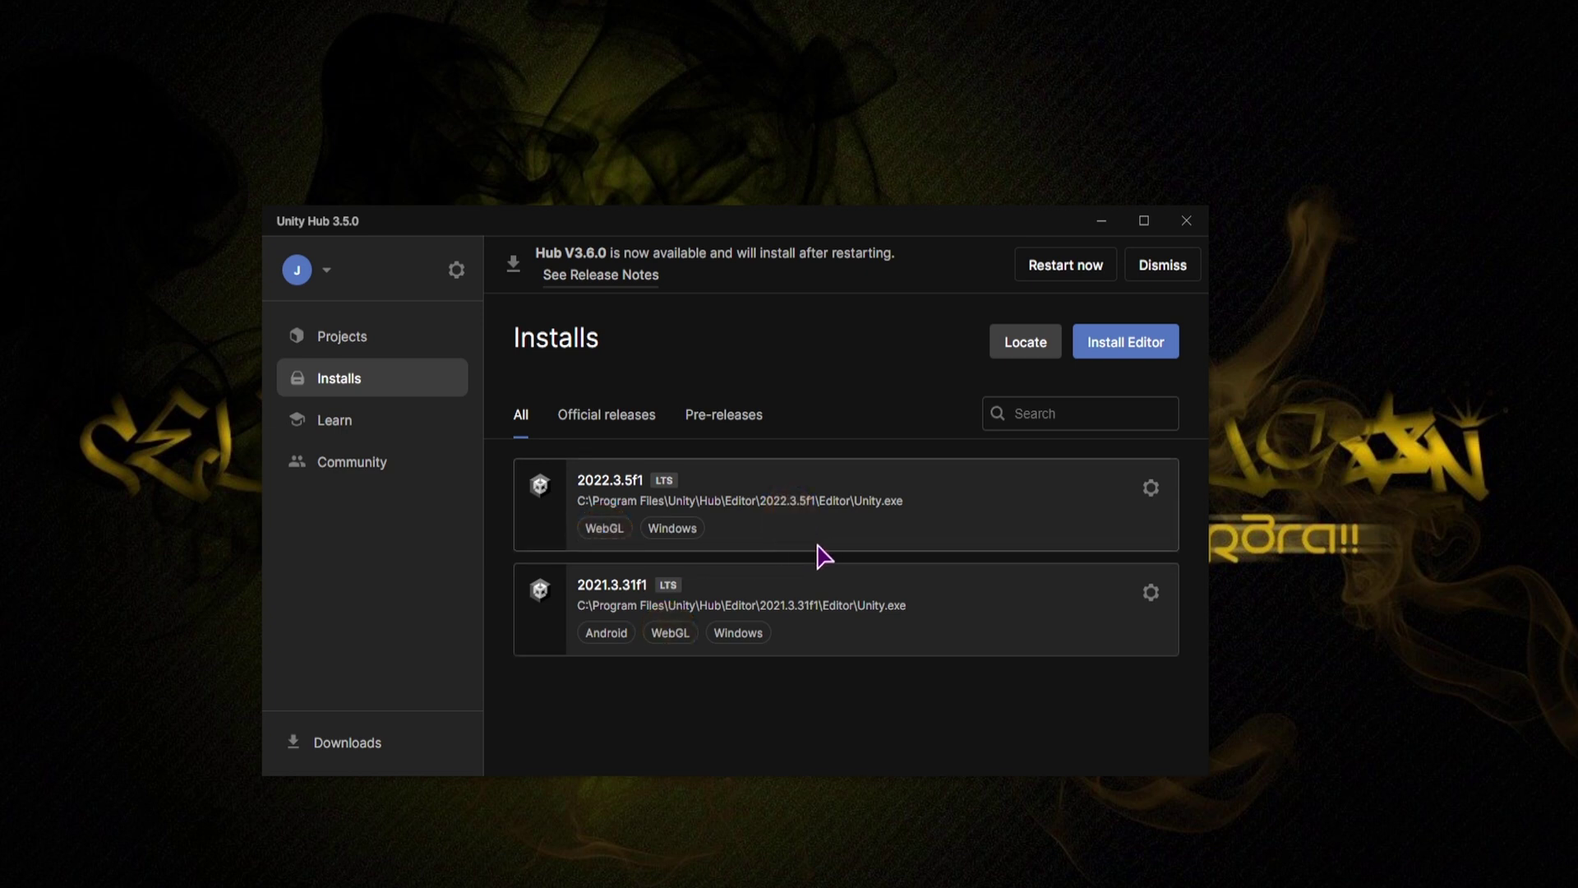
pyautogui.click(1147, 491)
pyautogui.click(975, 513)
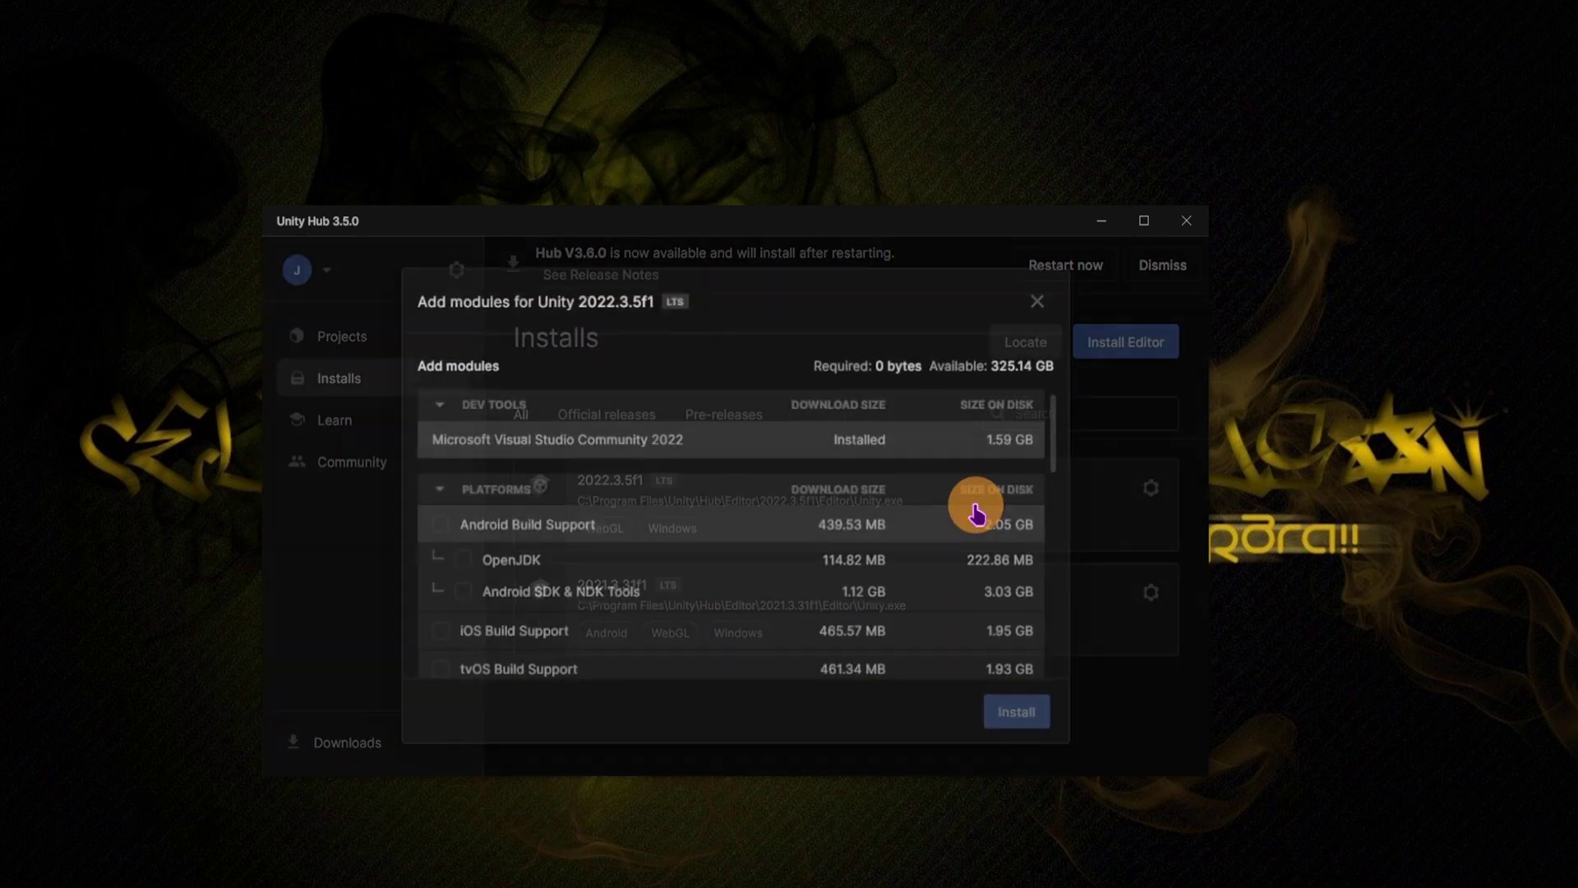
pyautogui.moveTo(1047, 457); pyautogui.dragTo(987, 594)
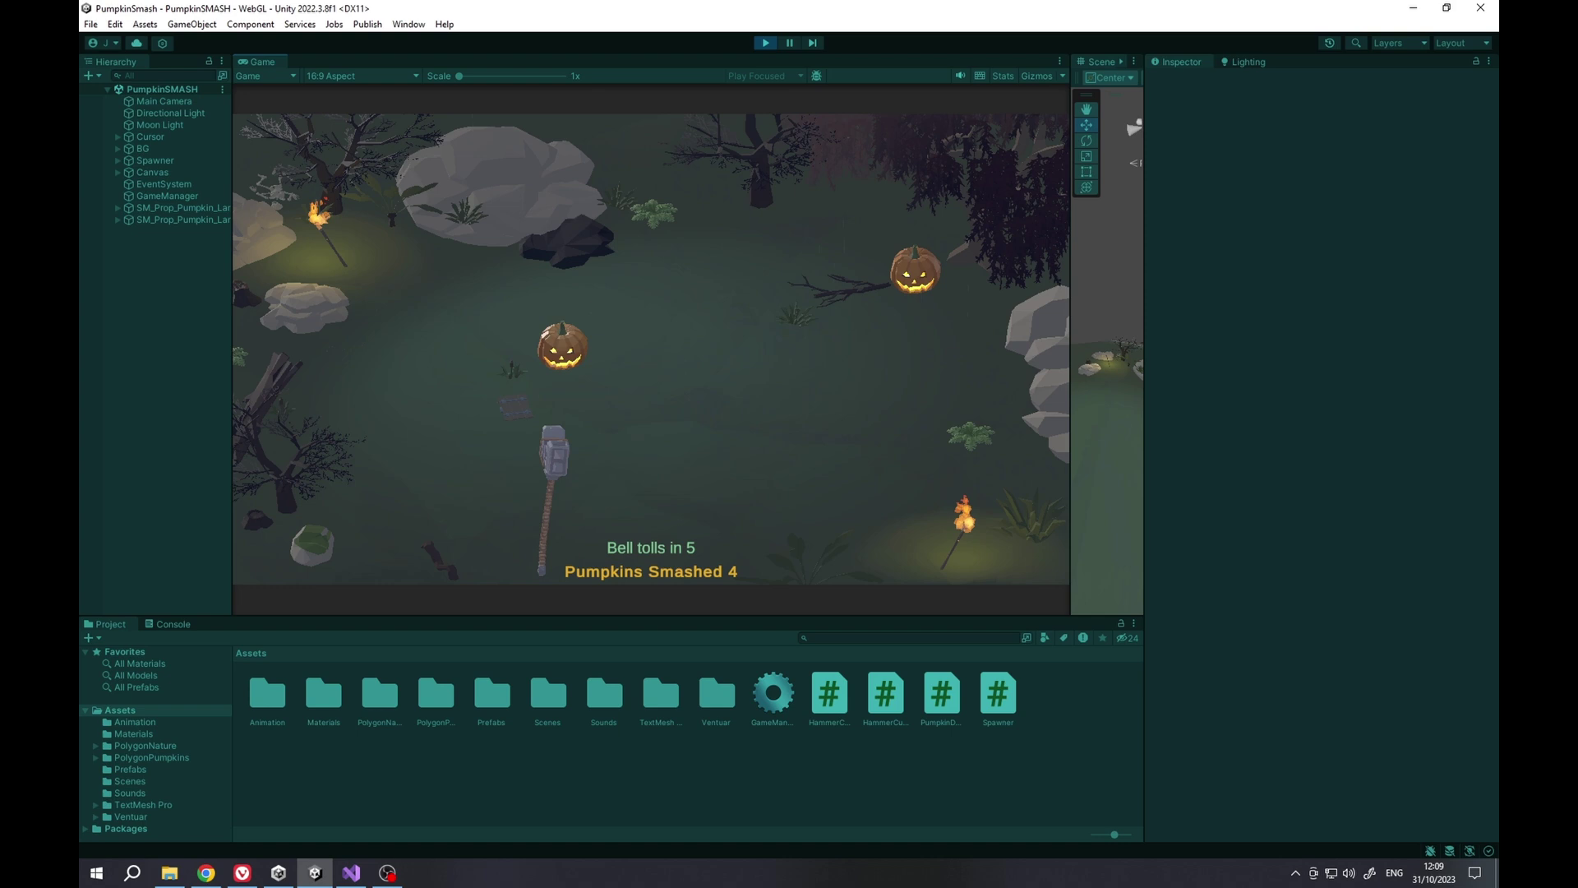
# - Smash a pumpkin in the Game view, then exit Play mode
pyautogui.click(561, 349)
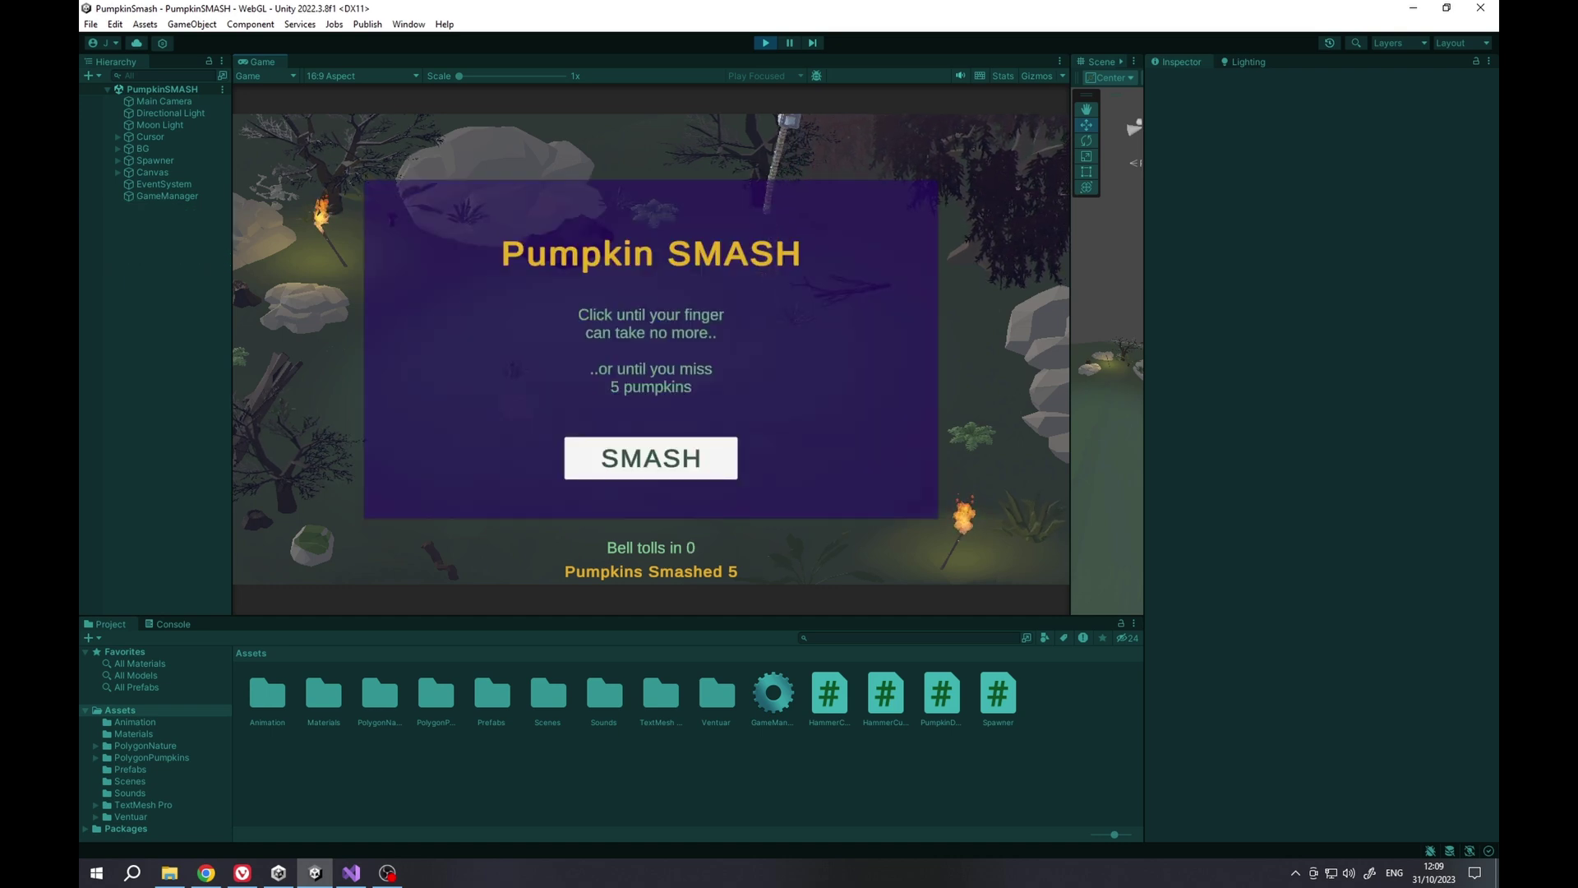
pyautogui.click(766, 45)
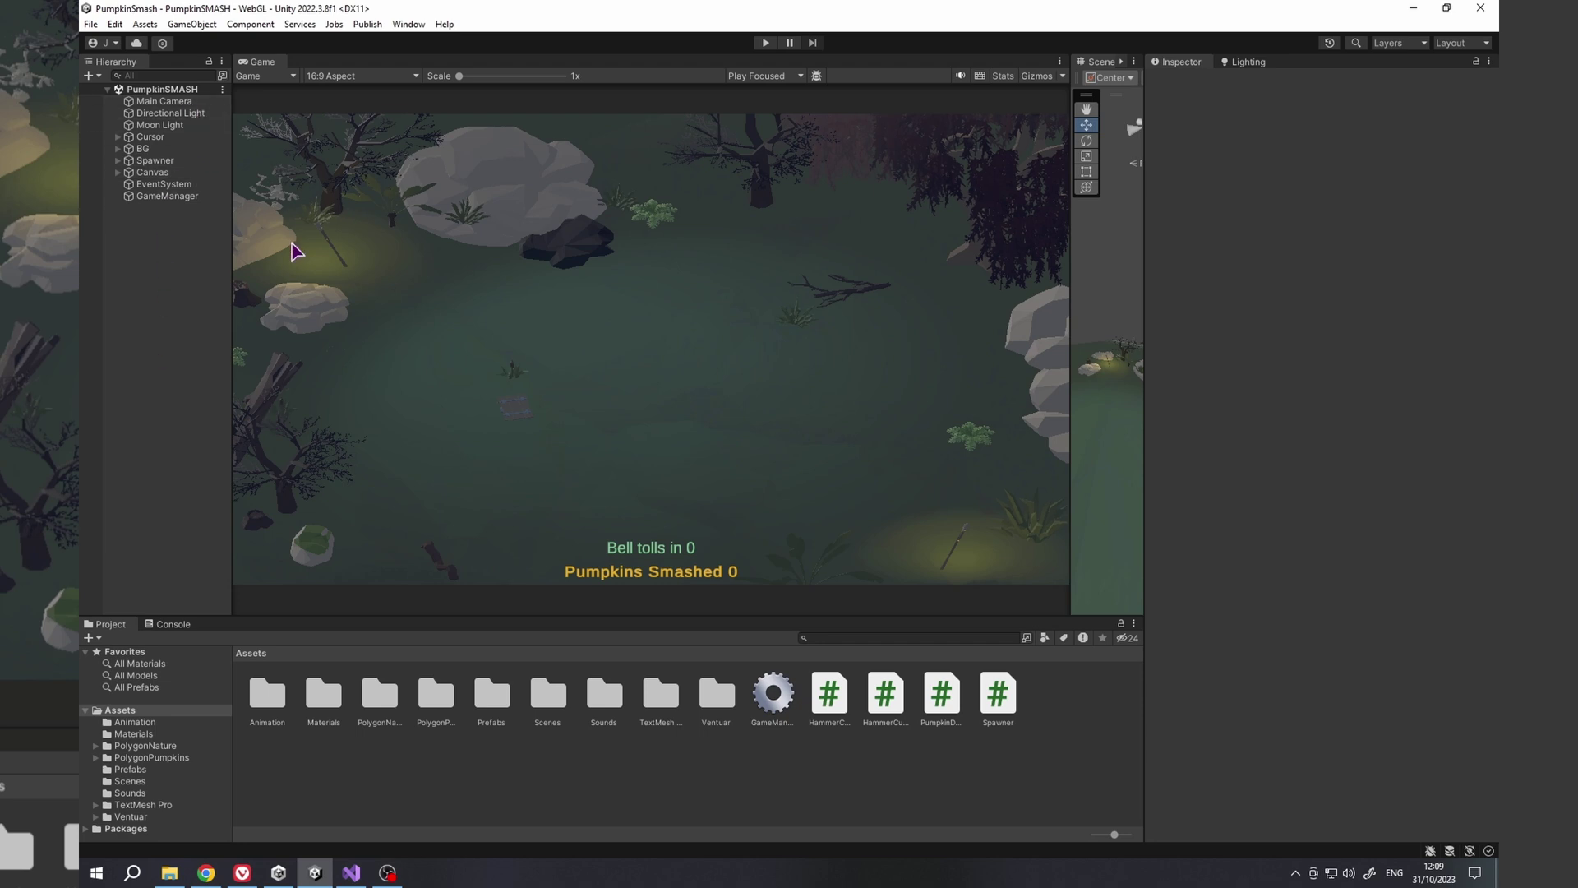
pyautogui.click(410, 25)
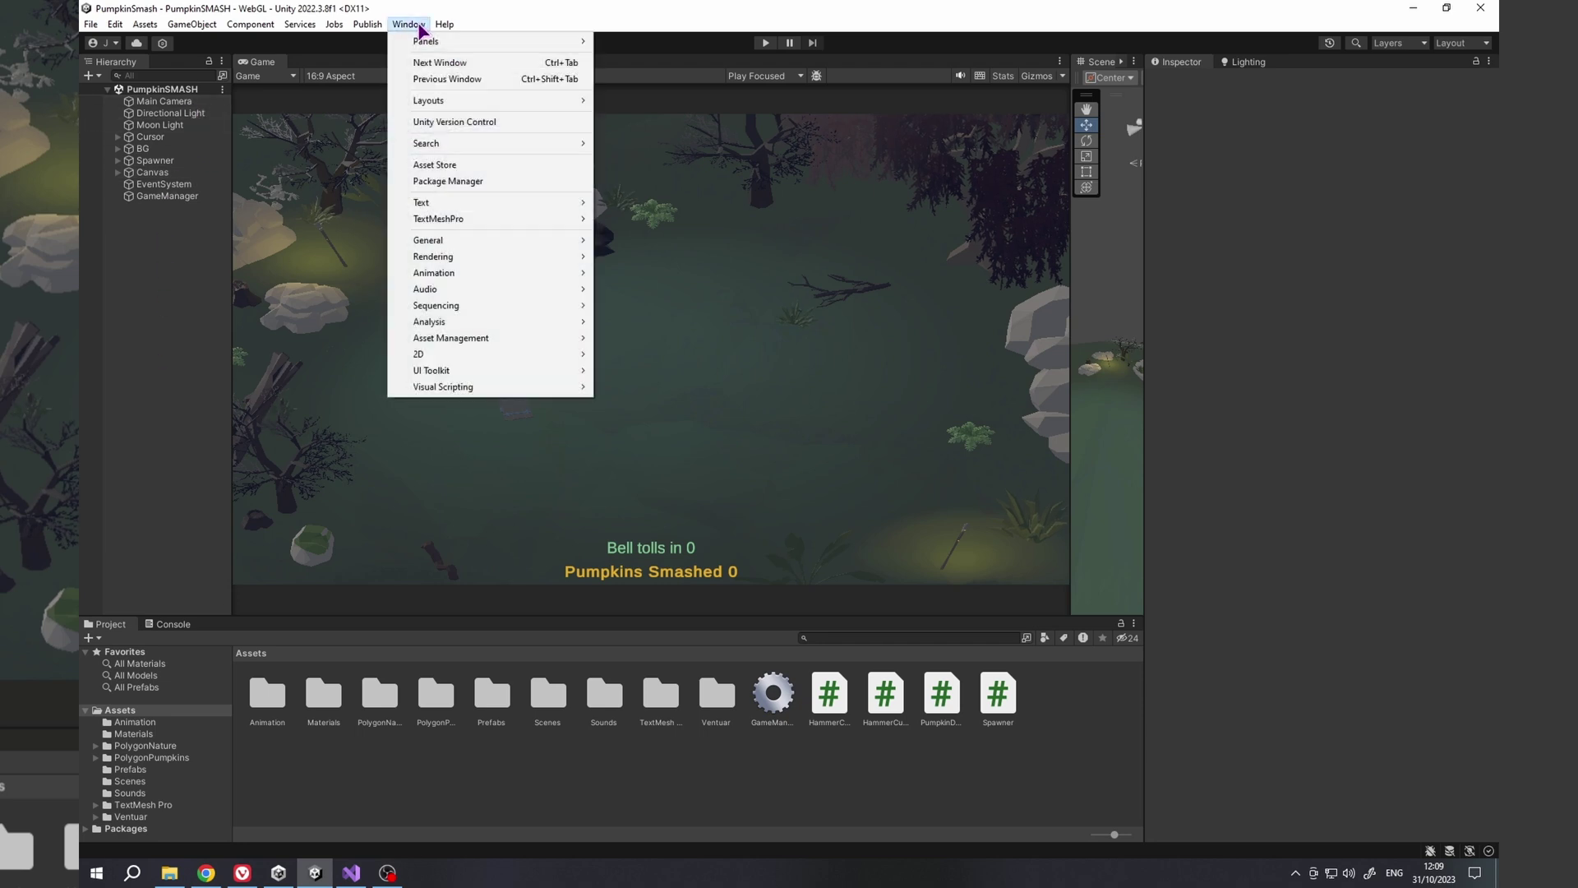
# - Search Package Manager for 'webgl', confirm WebGL Publisher 4.2.3 is installed, then close it
pyautogui.click(480, 185)
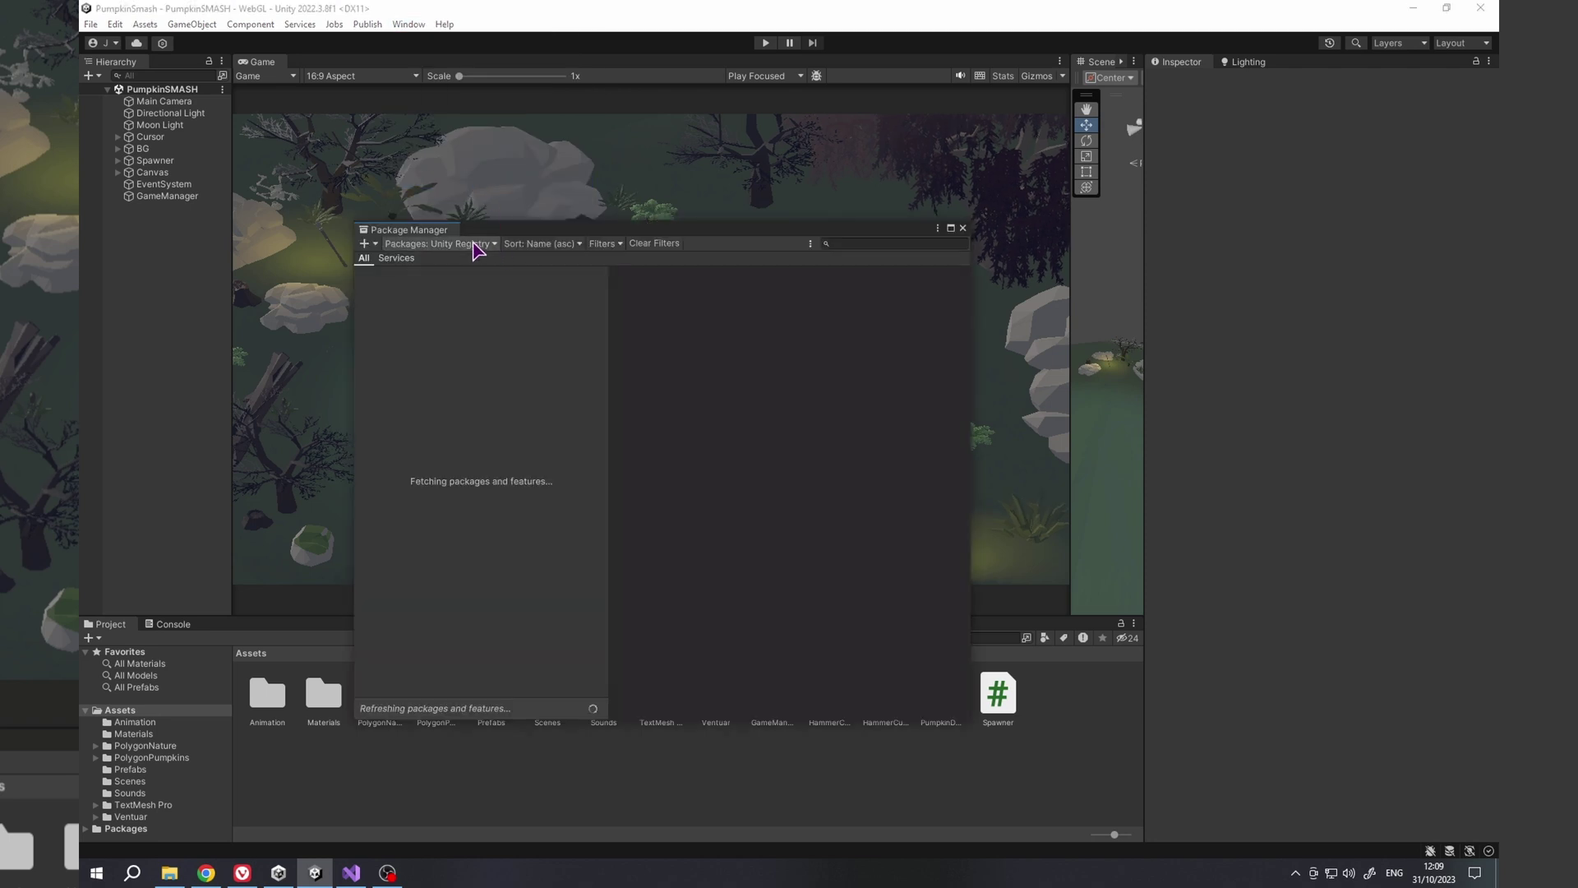
pyautogui.click(478, 245)
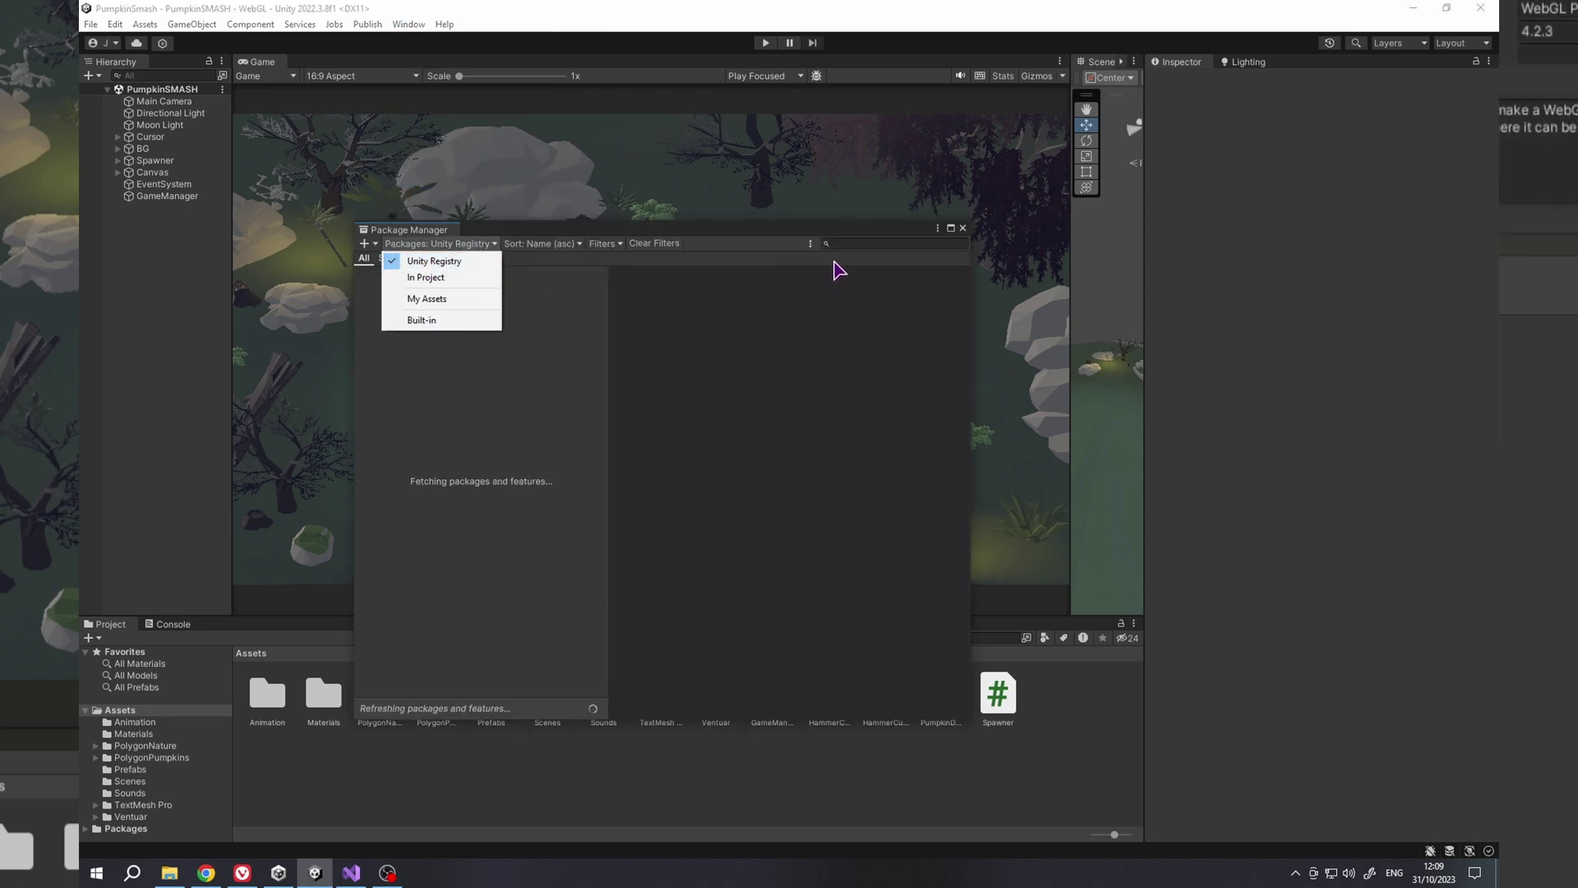
pyautogui.click(842, 246)
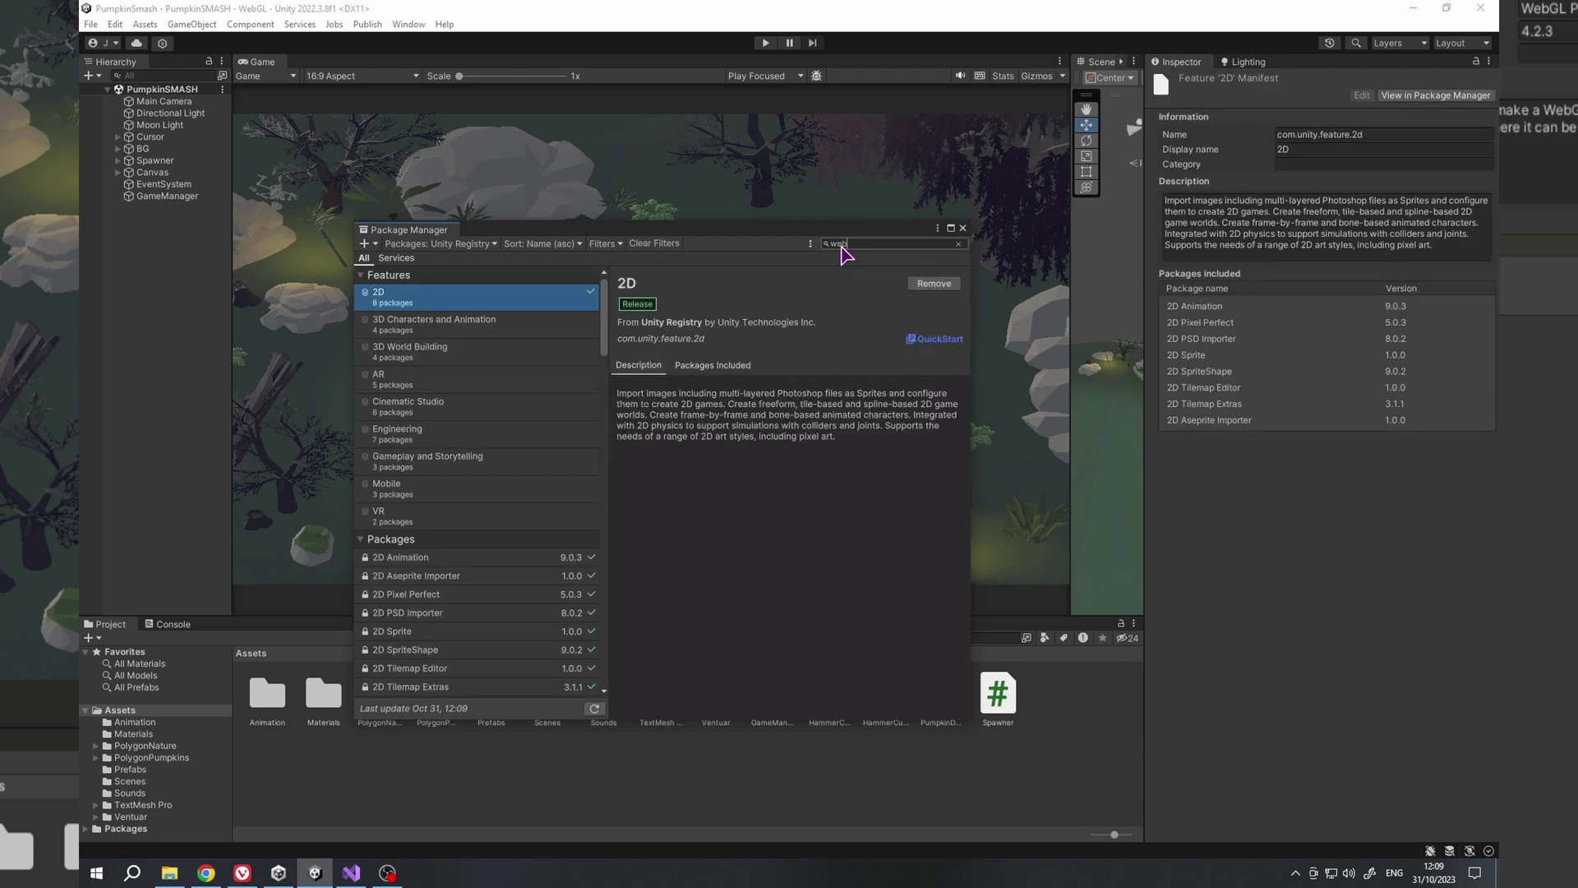
pyautogui.write('webgl')
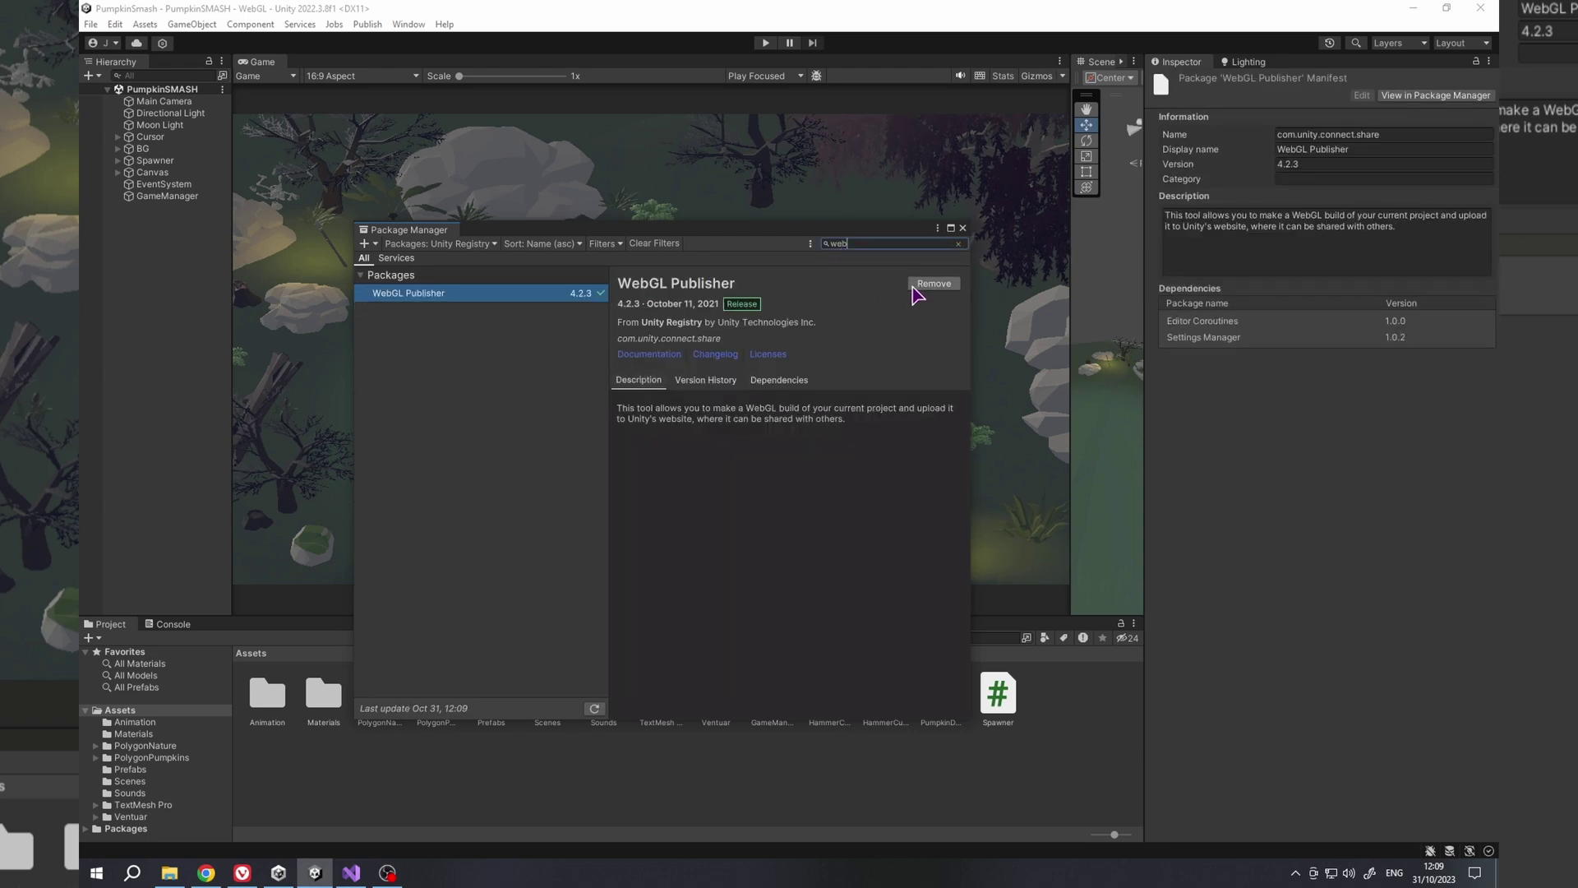
pyautogui.click(962, 229)
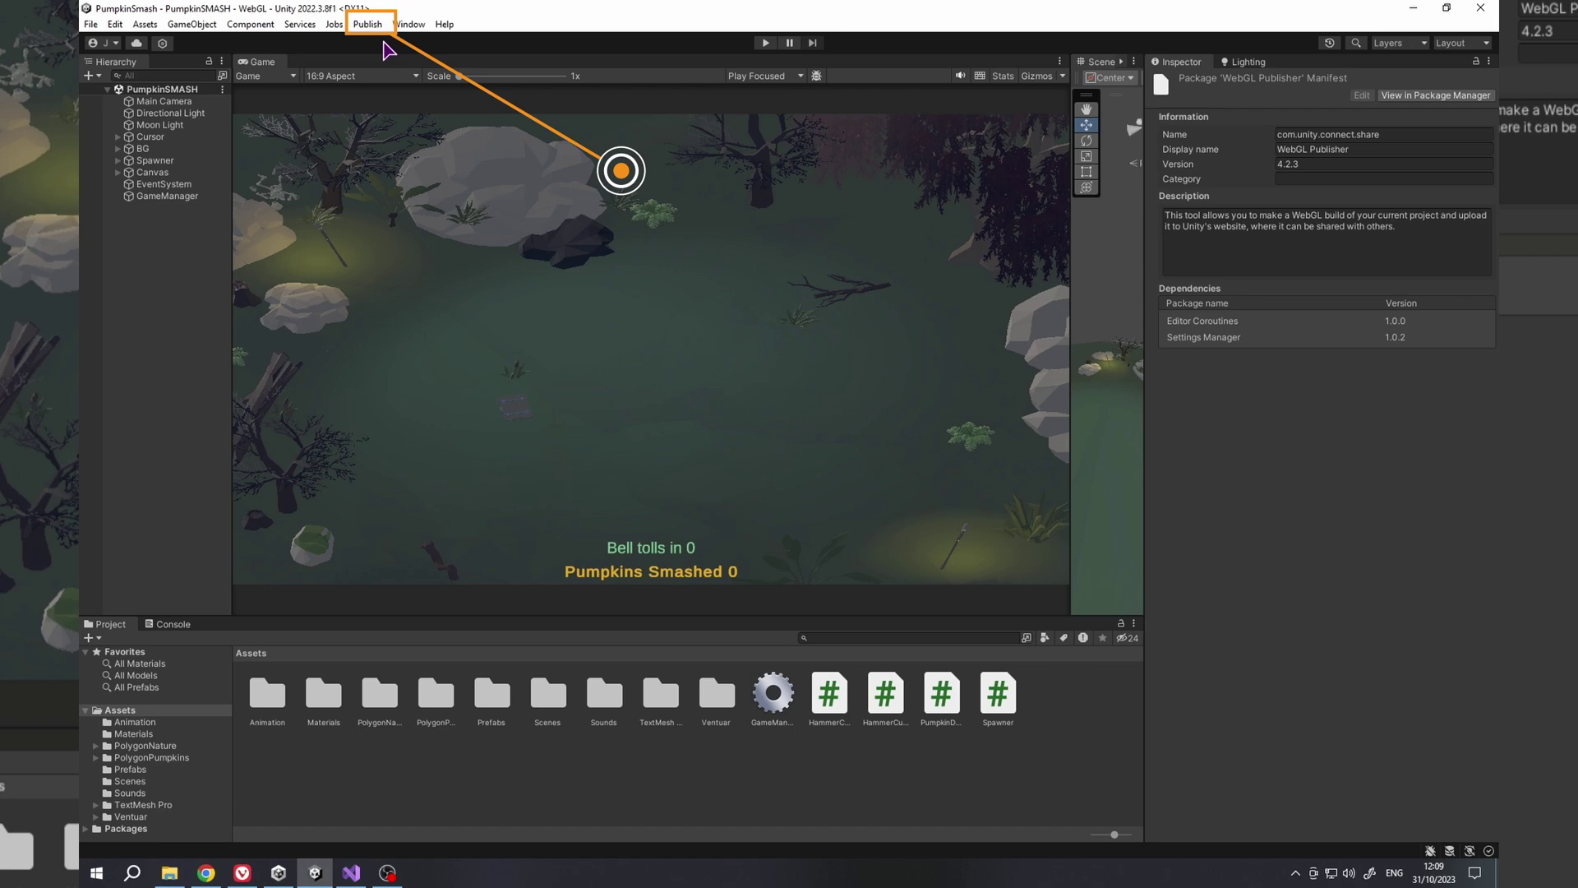
# - Remove the old WebGL build from the Publish list and build a new one into WebGL Builds
pyautogui.click(376, 26)
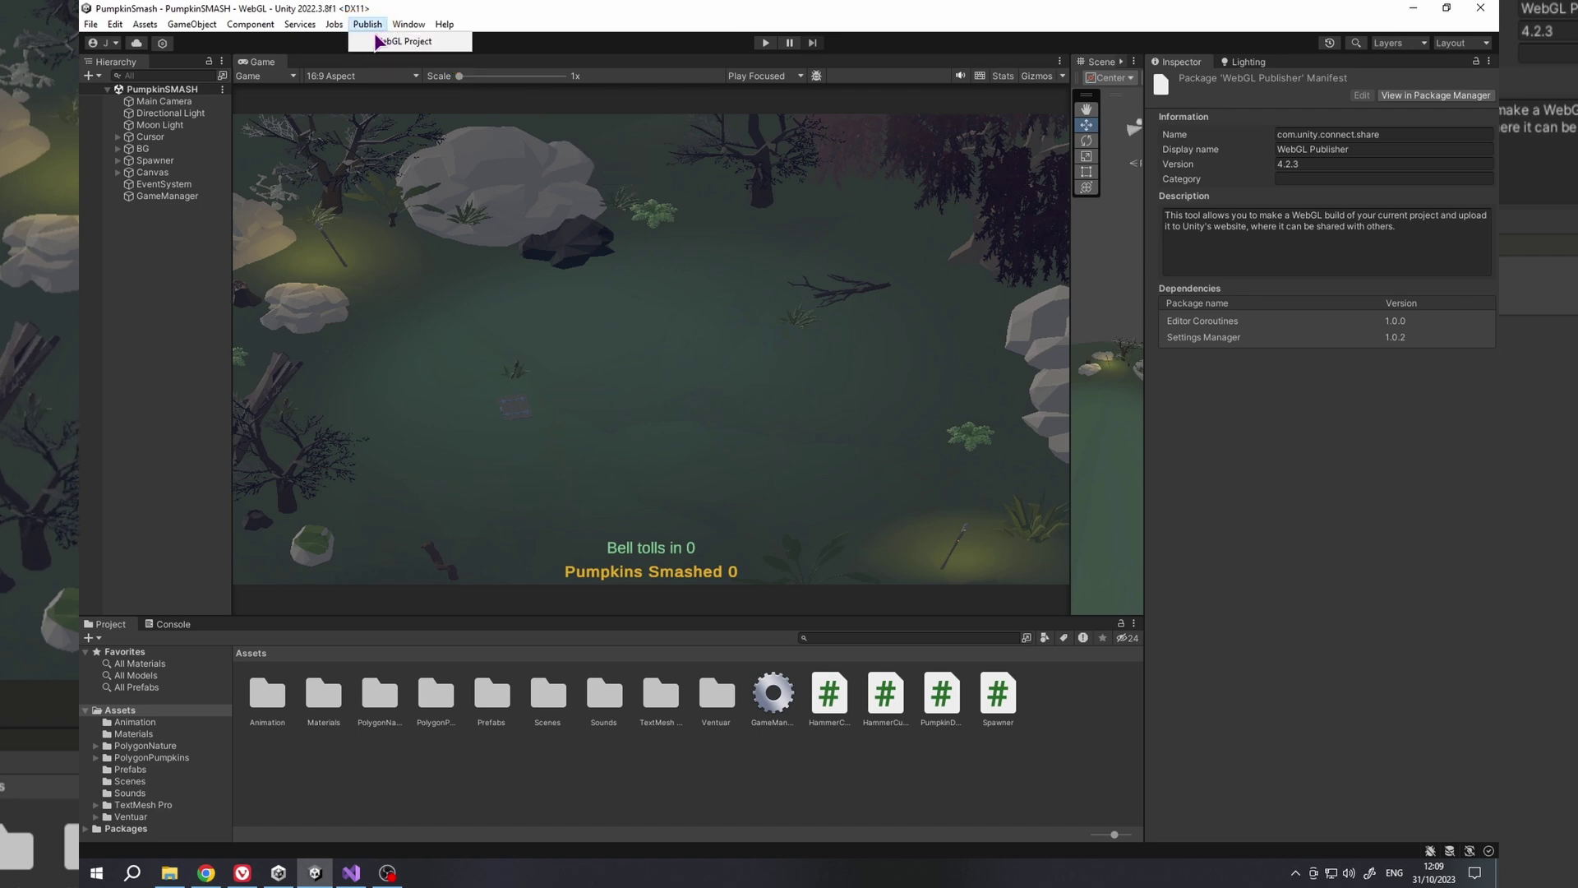
pyautogui.click(376, 42)
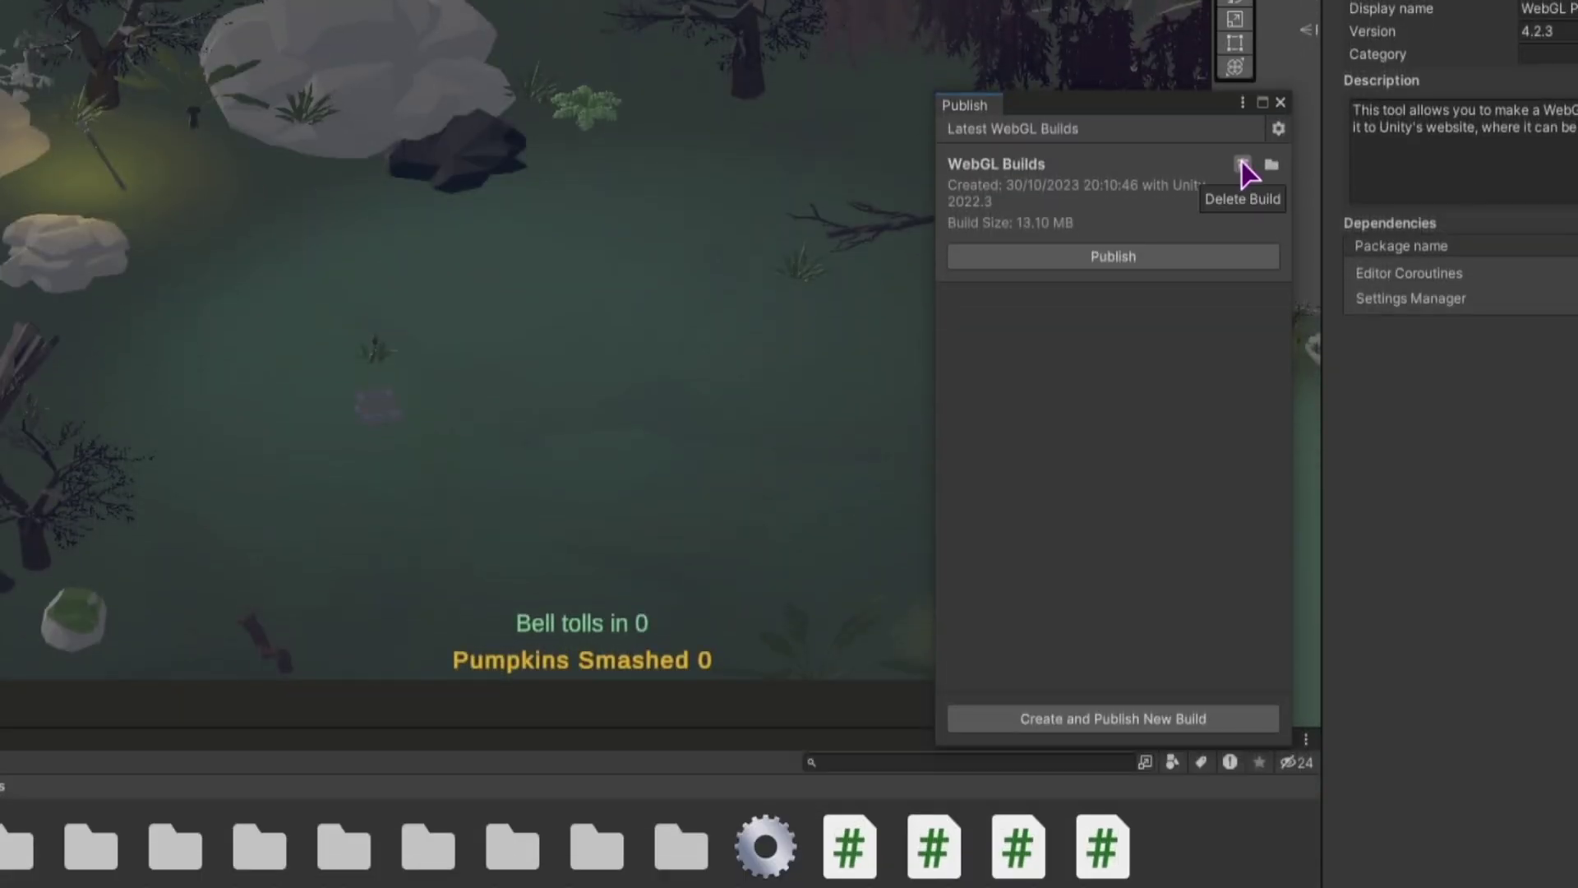
pyautogui.click(1242, 164)
pyautogui.click(826, 505)
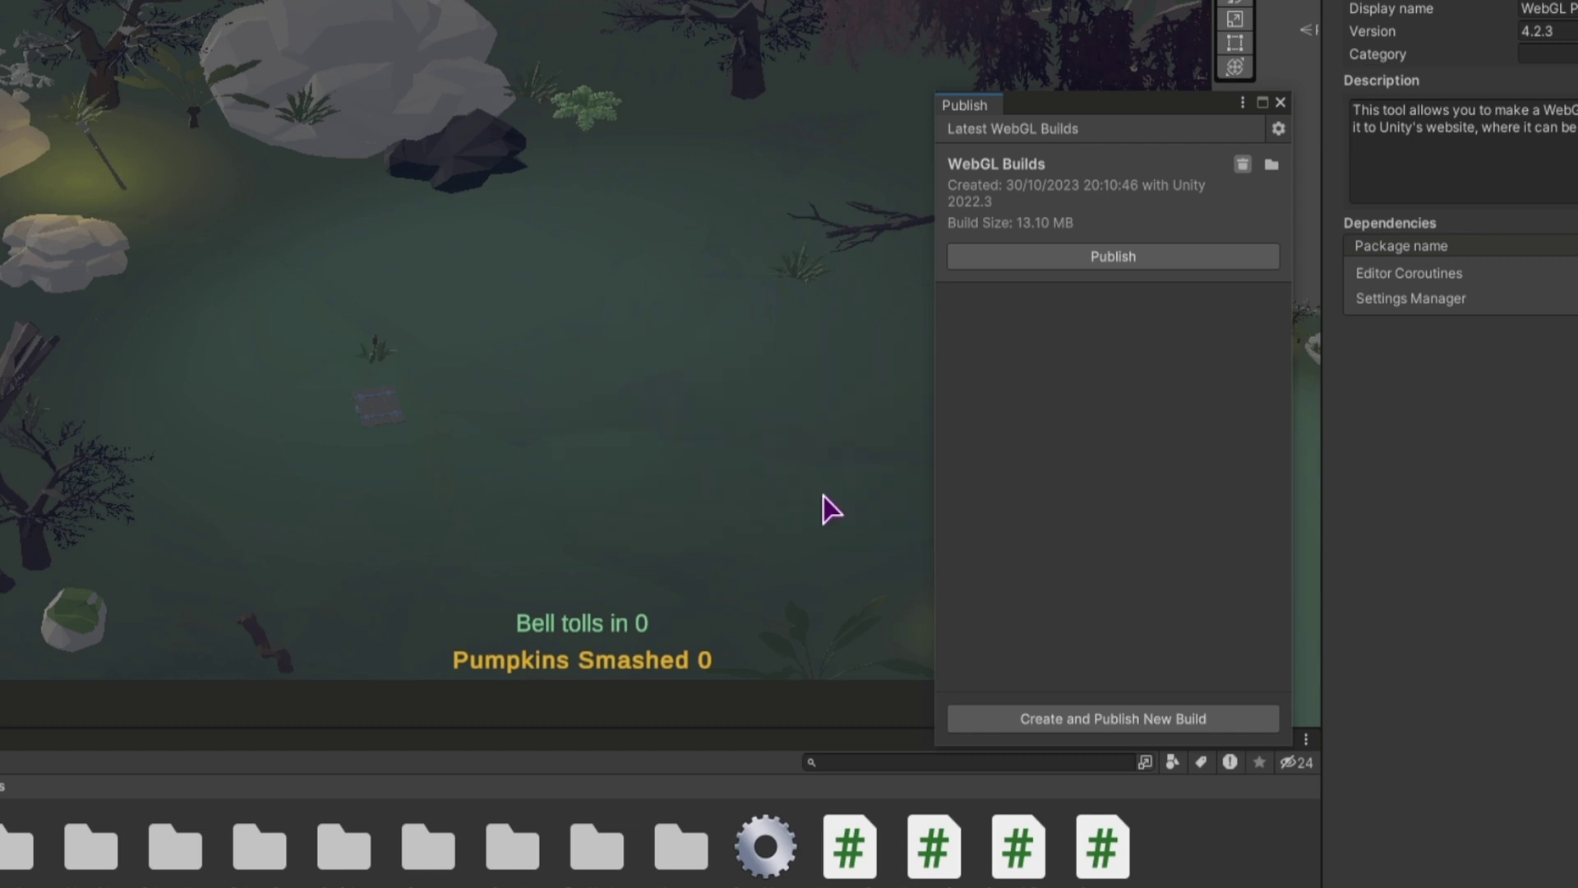
pyautogui.click(1120, 682)
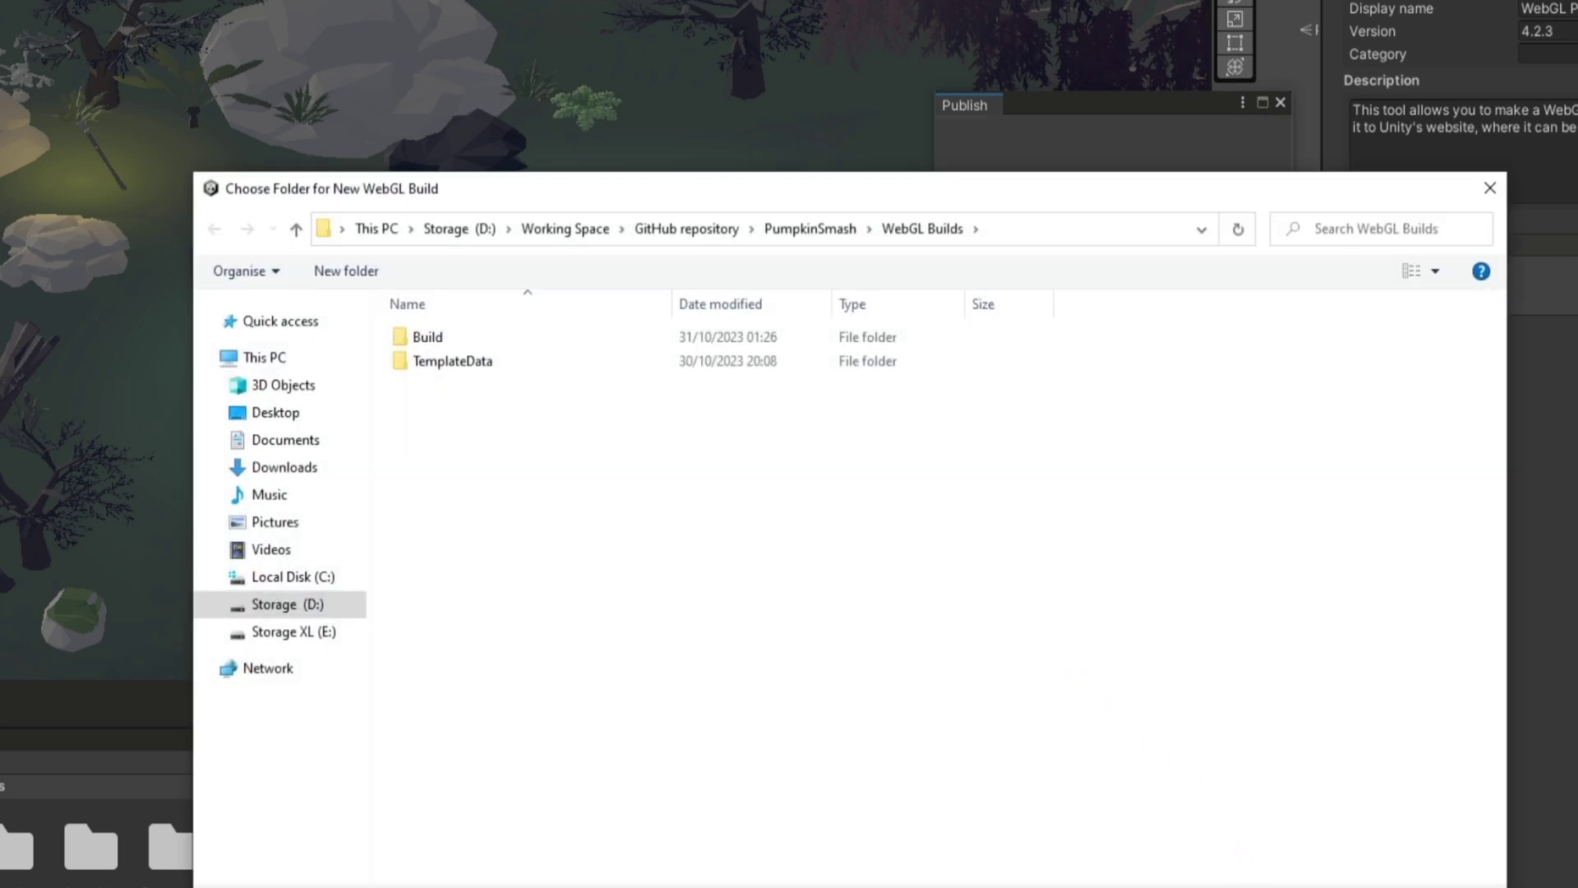
pyautogui.press('Return')
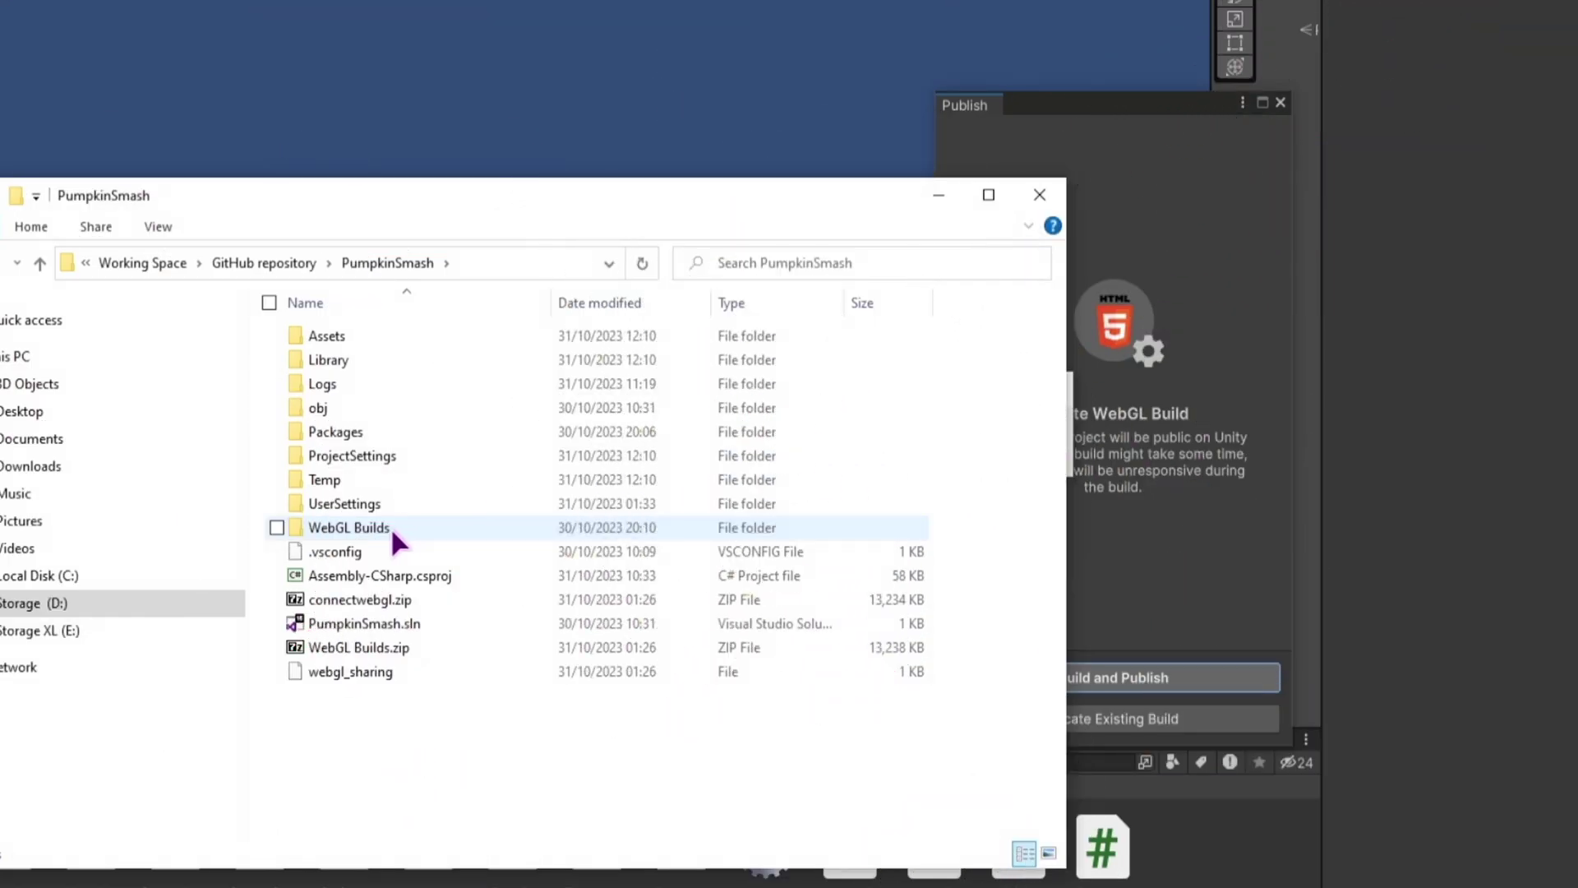
pyautogui.click(383, 527)
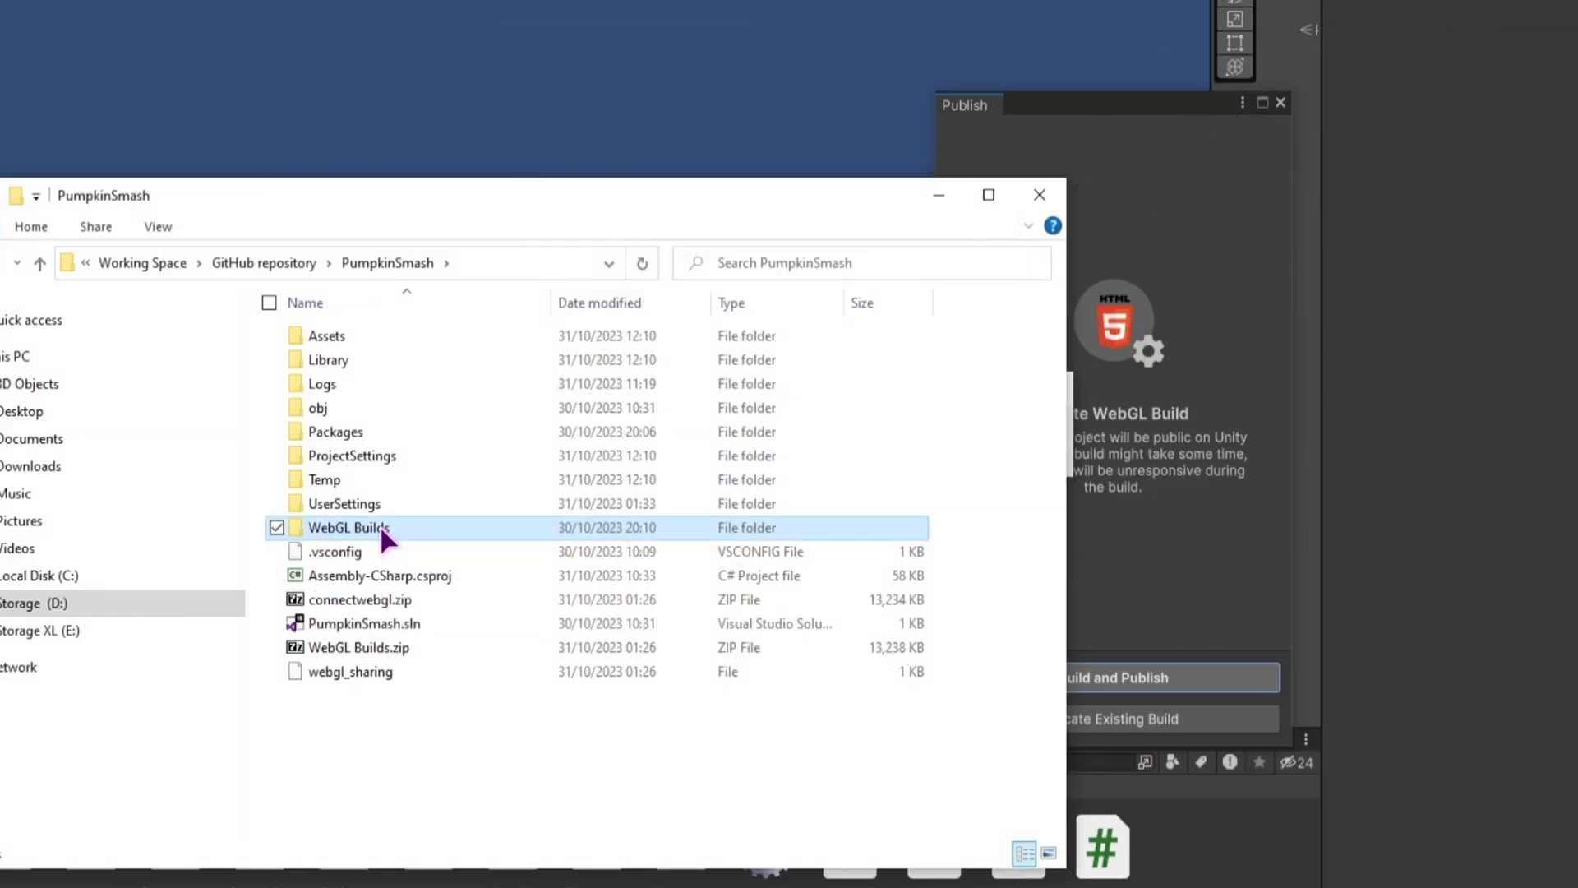
pyautogui.doubleClick(383, 530)
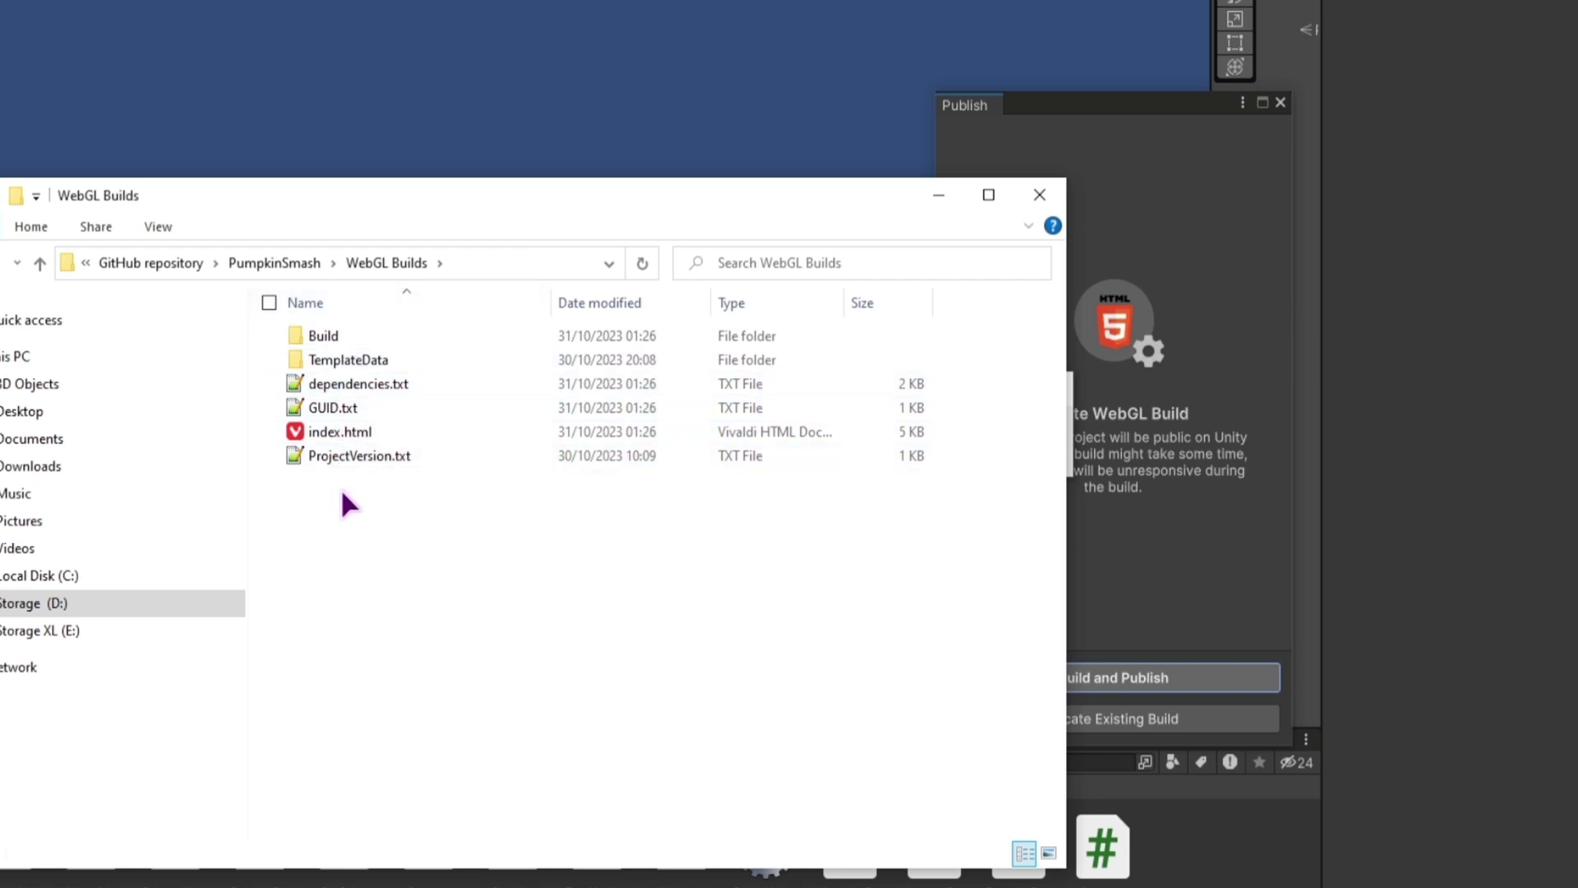
pyautogui.hotkey('alt', 'Left')
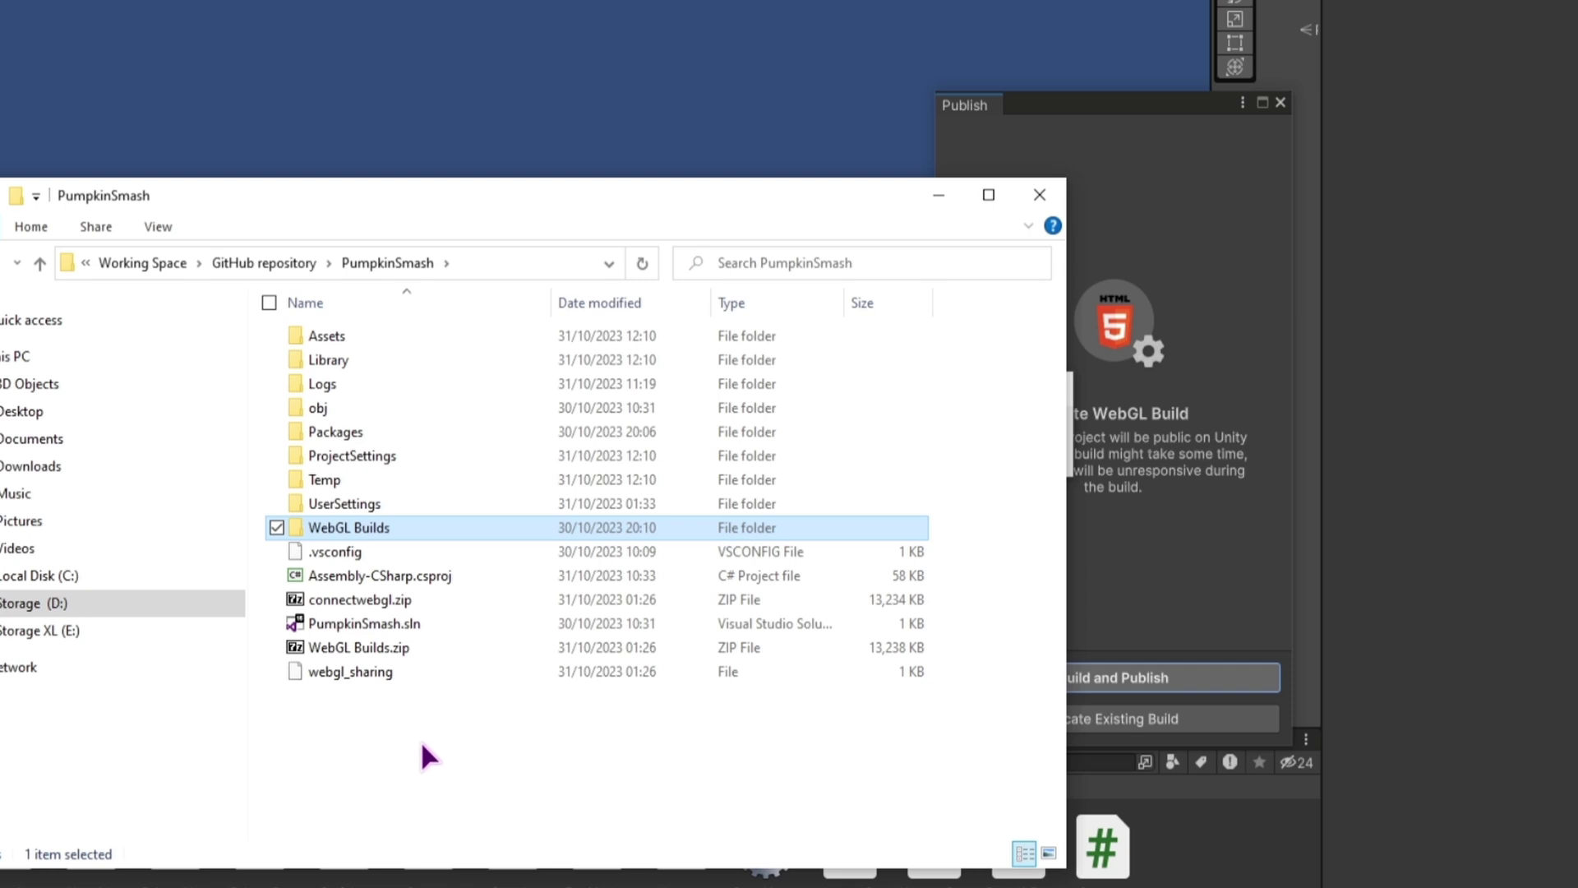
pyautogui.rightClick(372, 526)
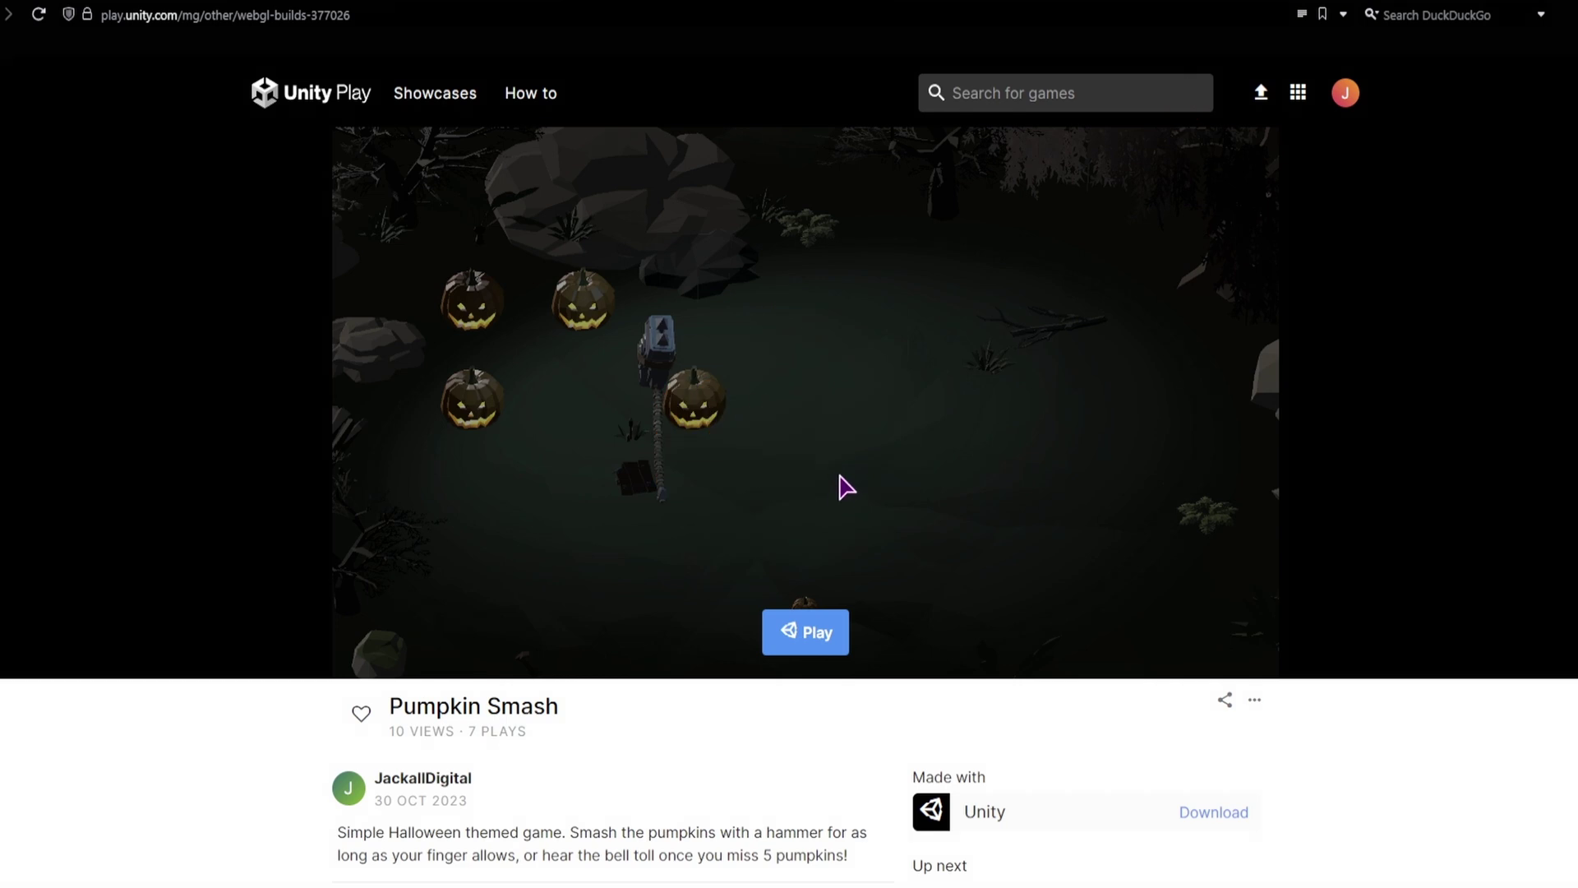
# - Load Pumpkin Smash on Unity Play and smash 15 pumpkins before game over
pyautogui.click(812, 634)
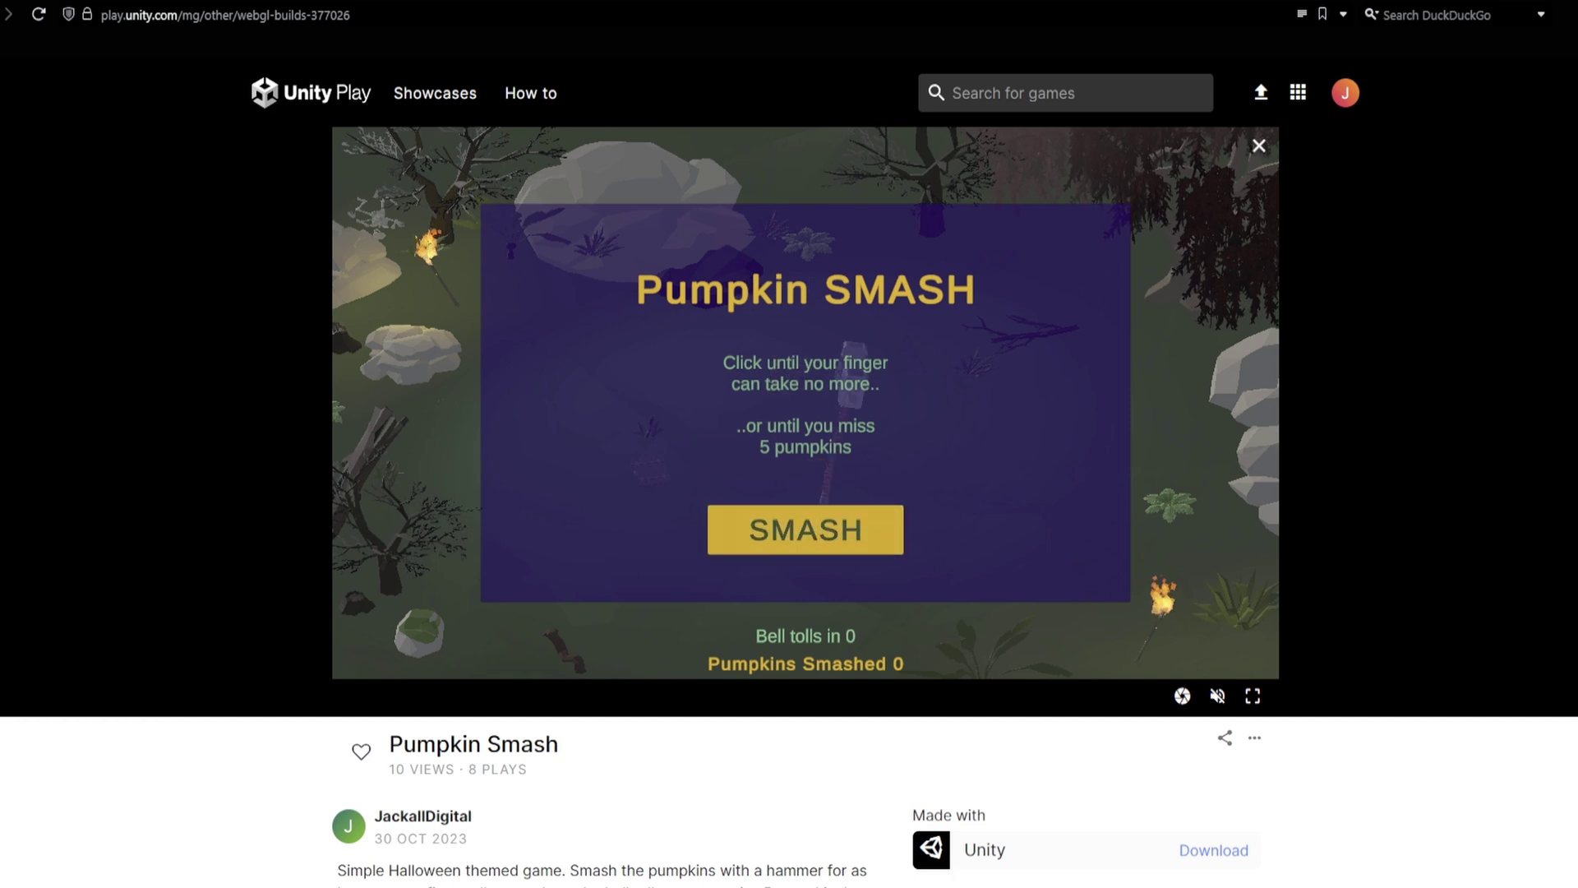
pyautogui.click(805, 529)
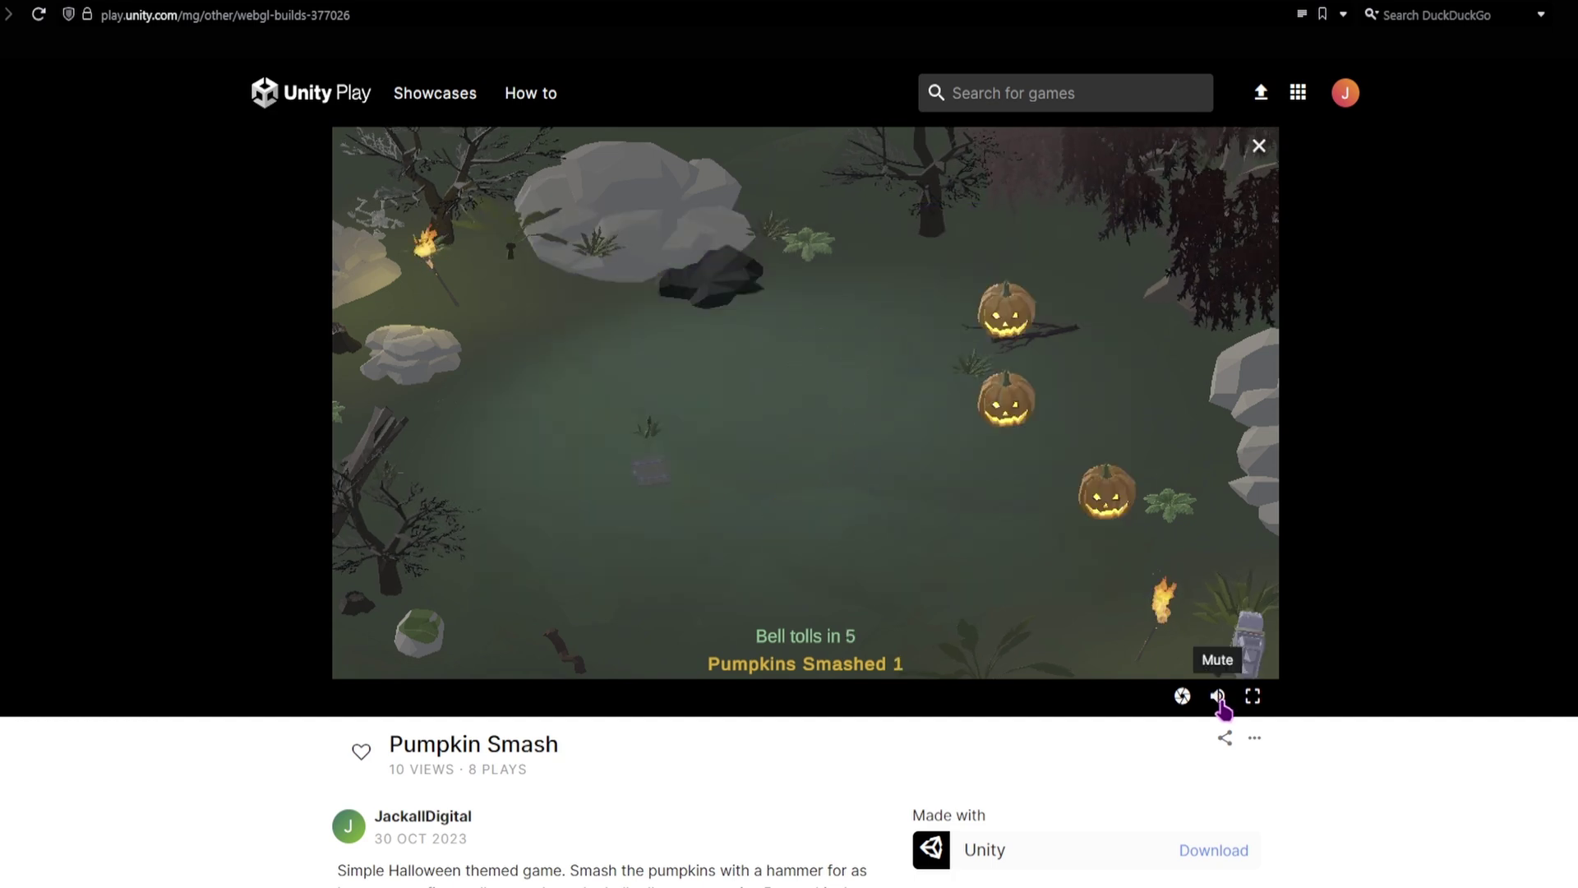
pyautogui.click(1134, 530)
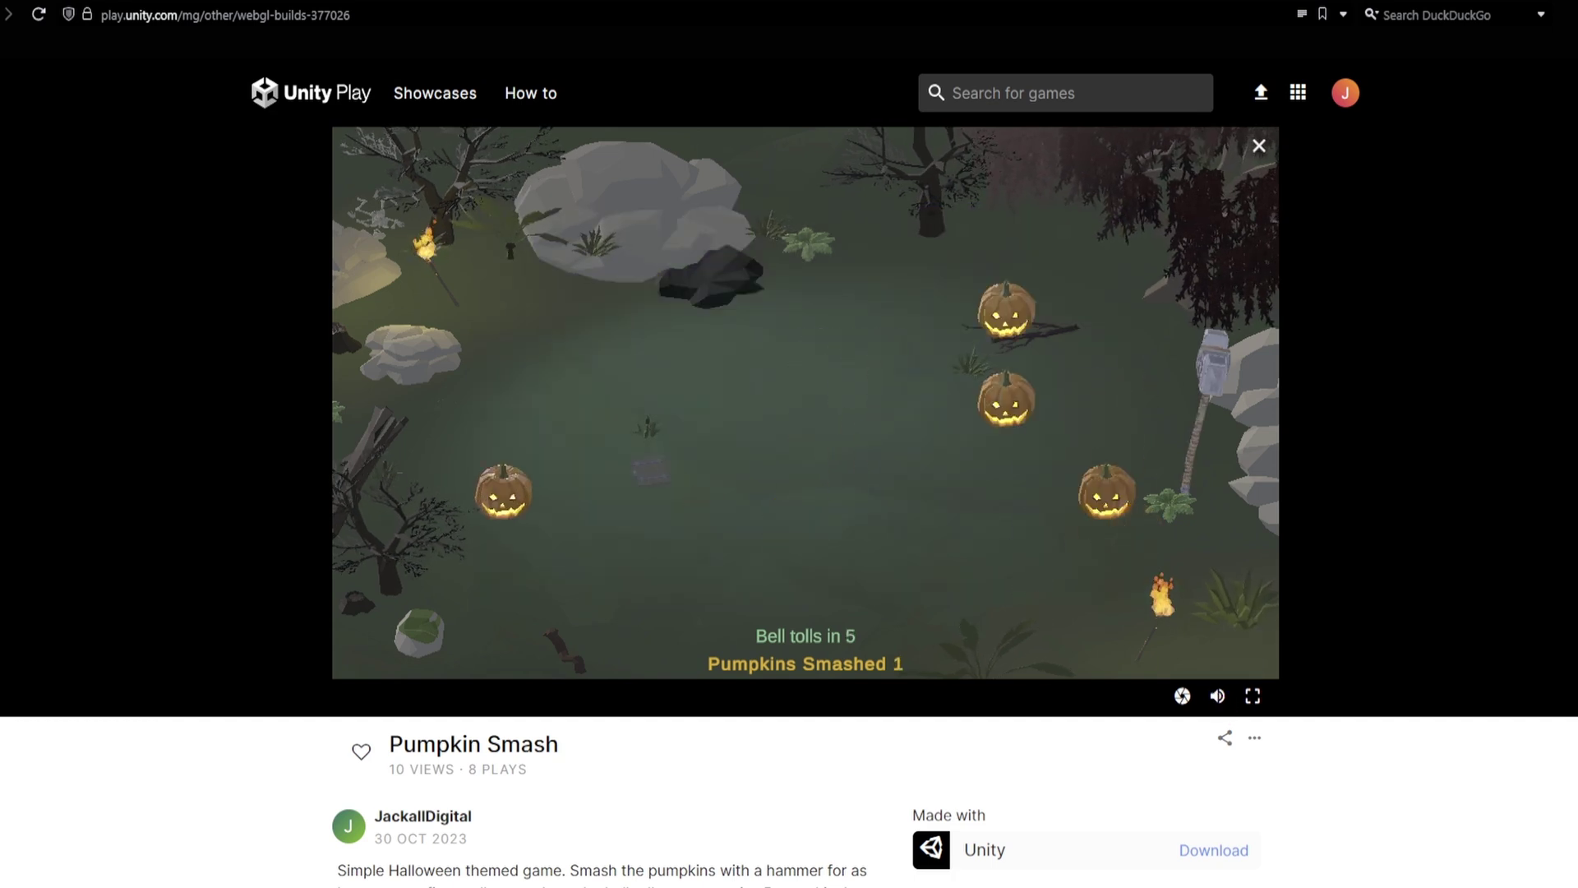
pyautogui.click(1186, 568)
pyautogui.click(1130, 462)
pyautogui.click(845, 485)
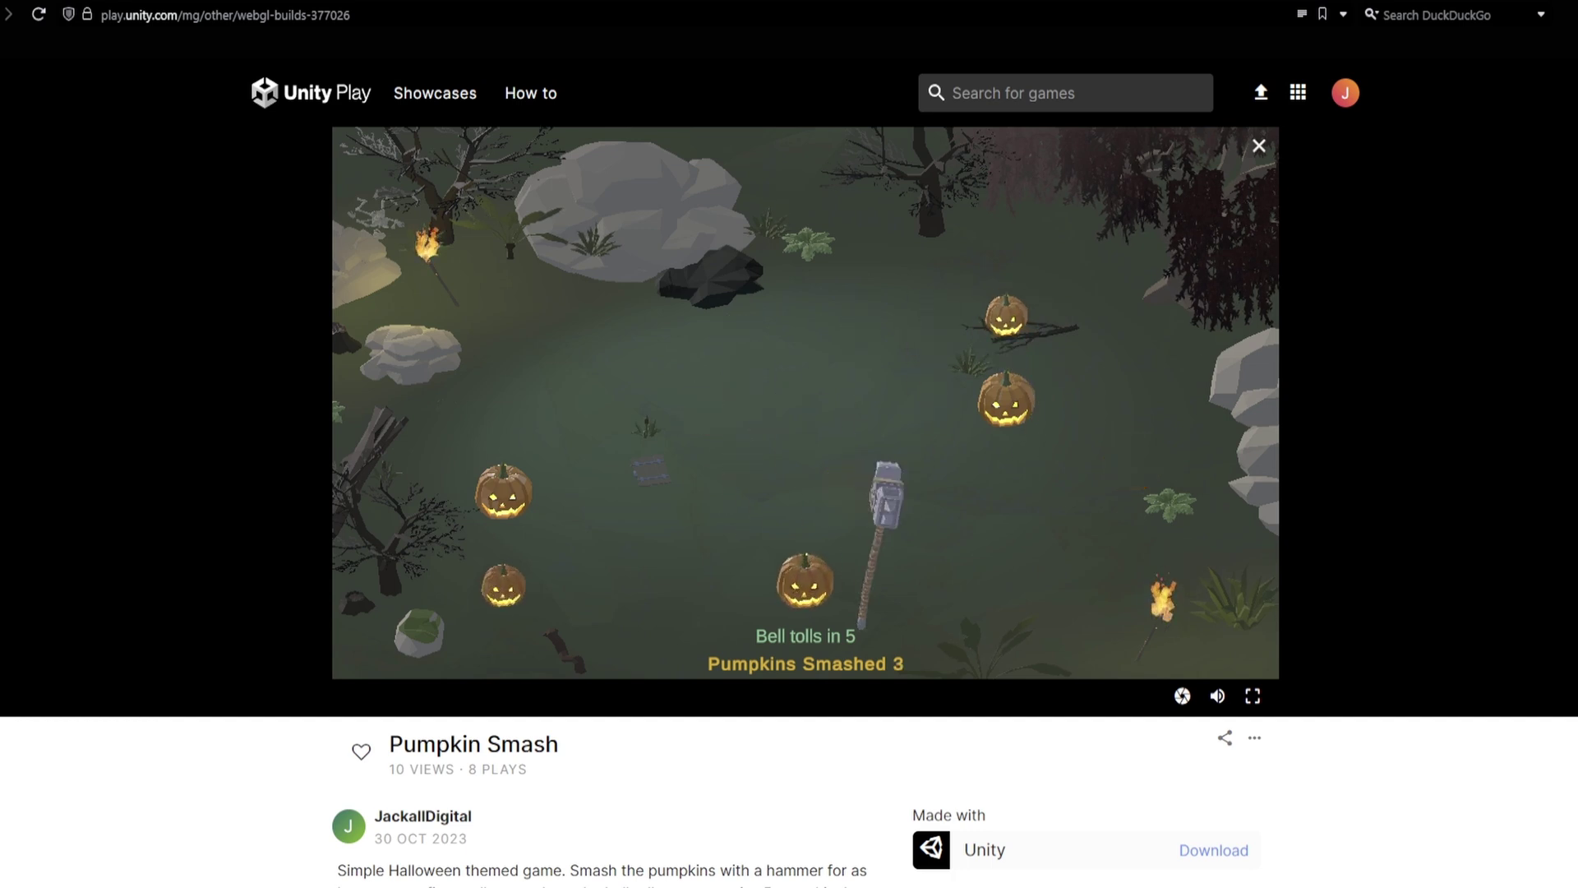
pyautogui.click(895, 634)
pyautogui.click(557, 596)
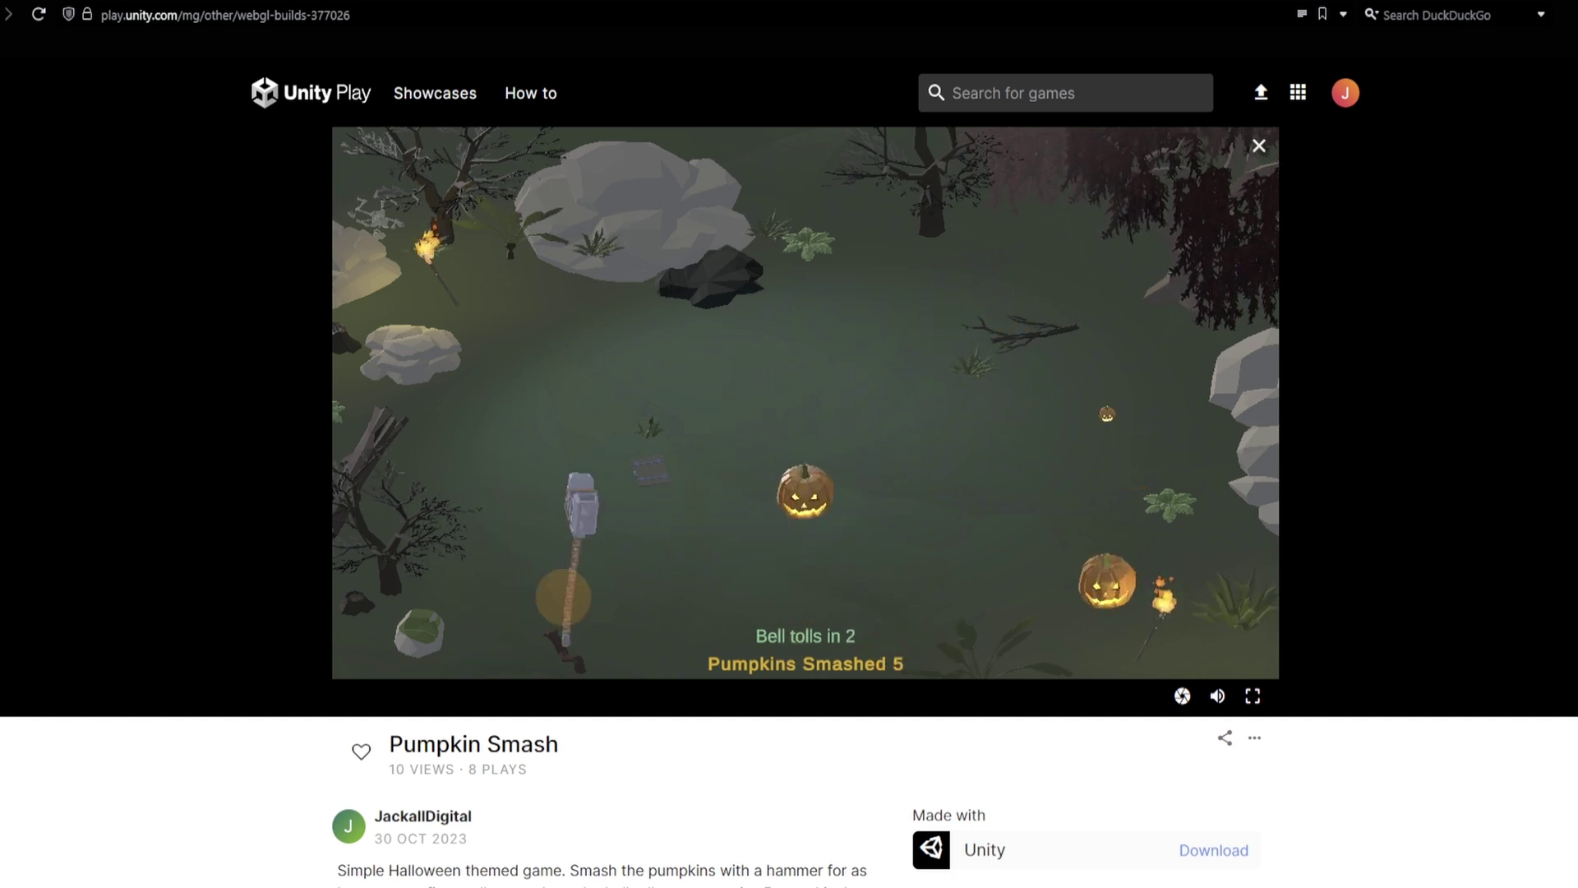
pyautogui.click(926, 554)
pyautogui.click(1202, 624)
pyautogui.click(1184, 468)
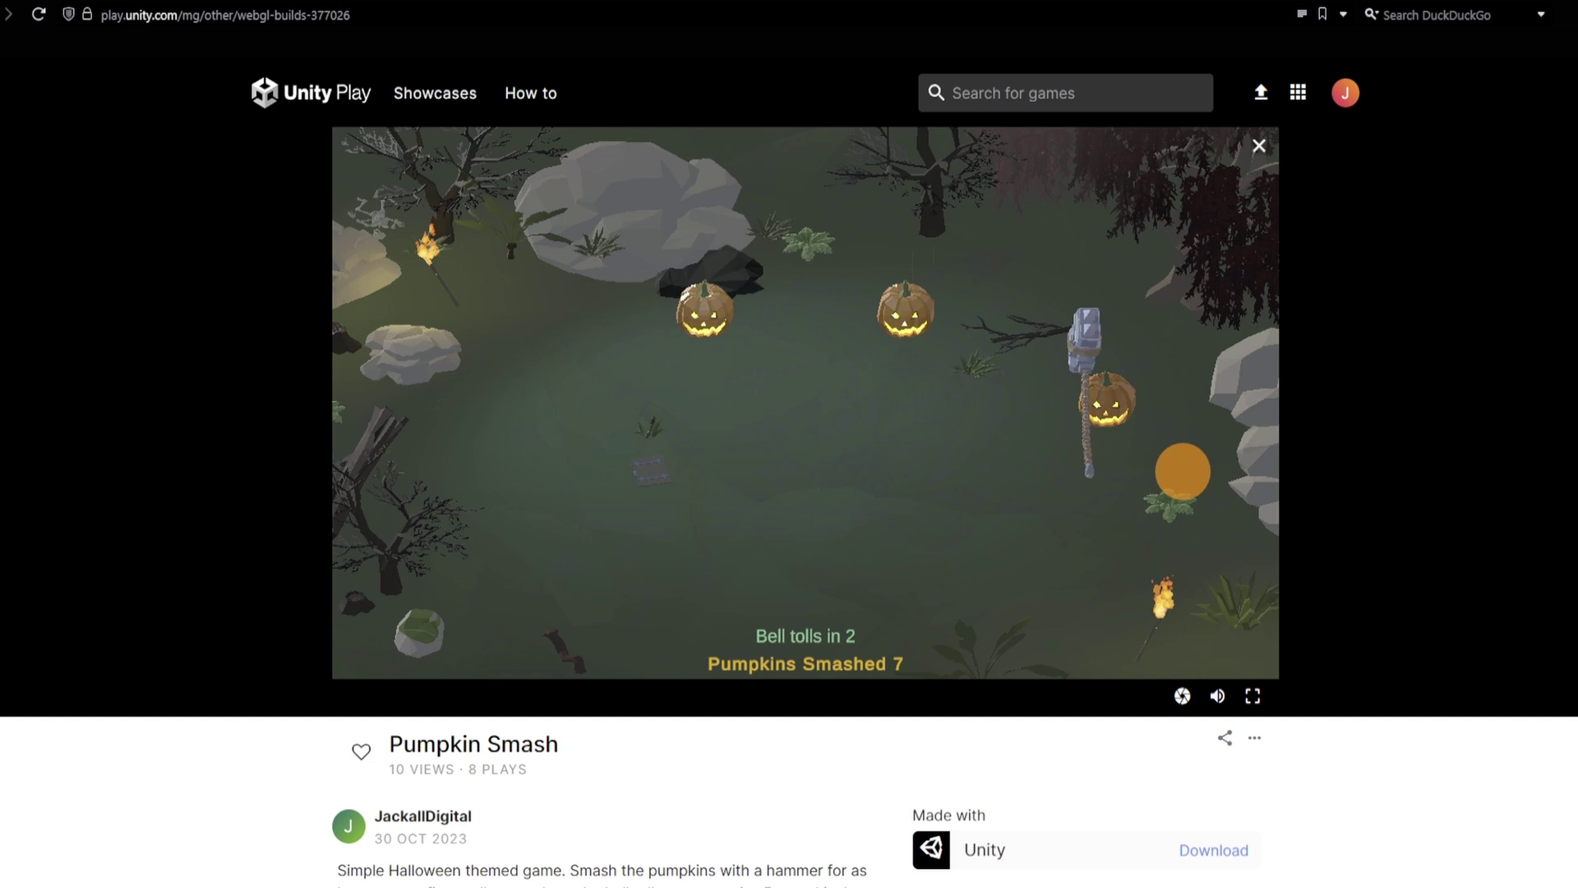
pyautogui.click(1004, 447)
pyautogui.click(856, 444)
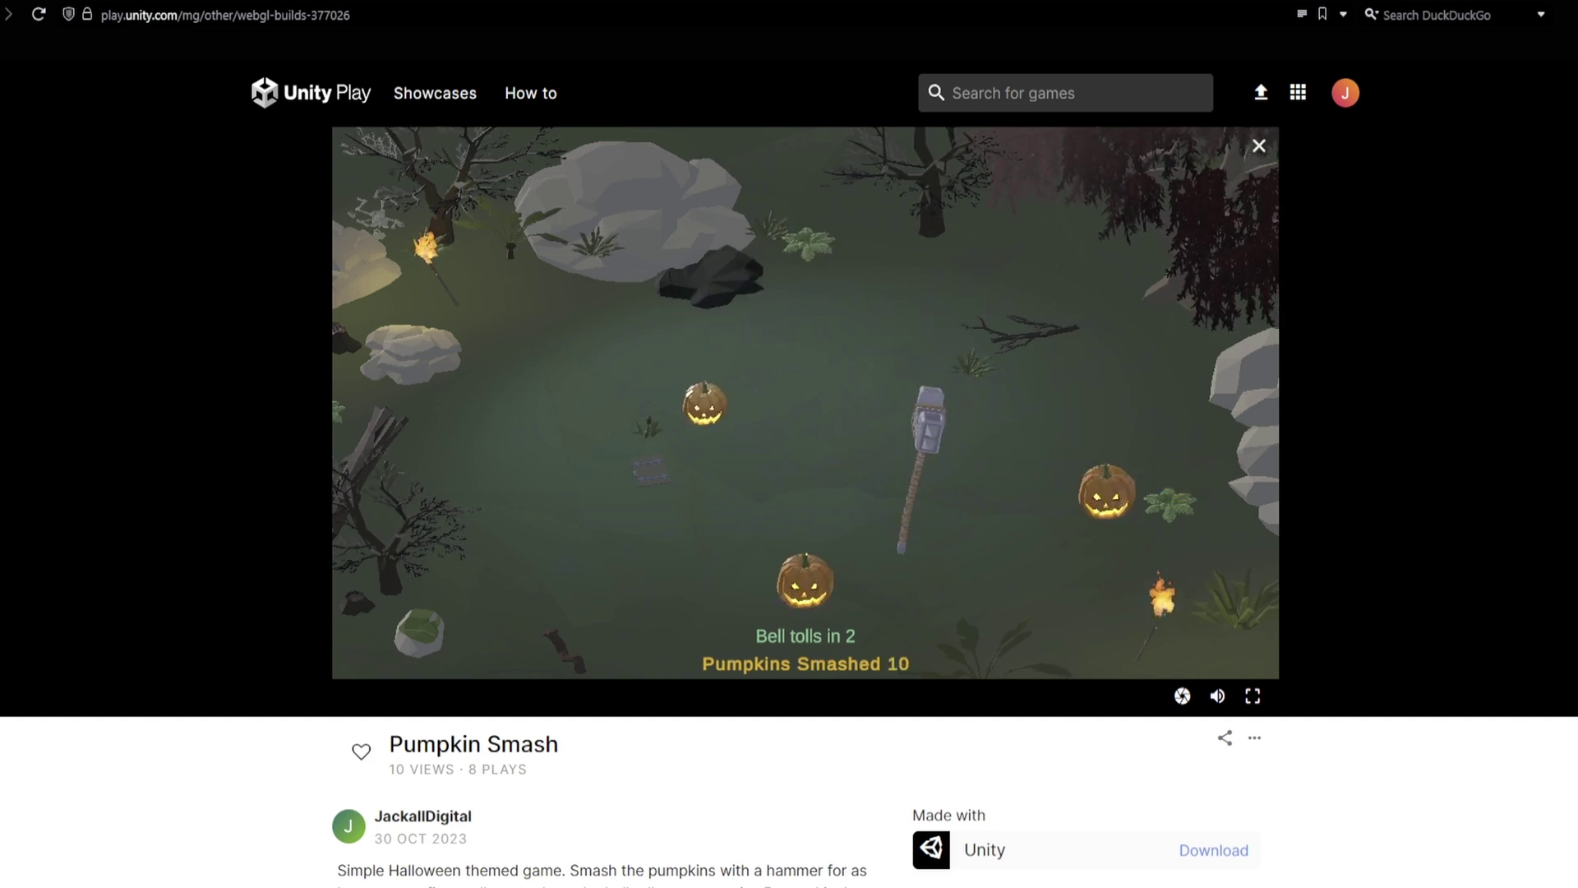
pyautogui.click(906, 619)
pyautogui.click(782, 519)
pyautogui.click(620, 437)
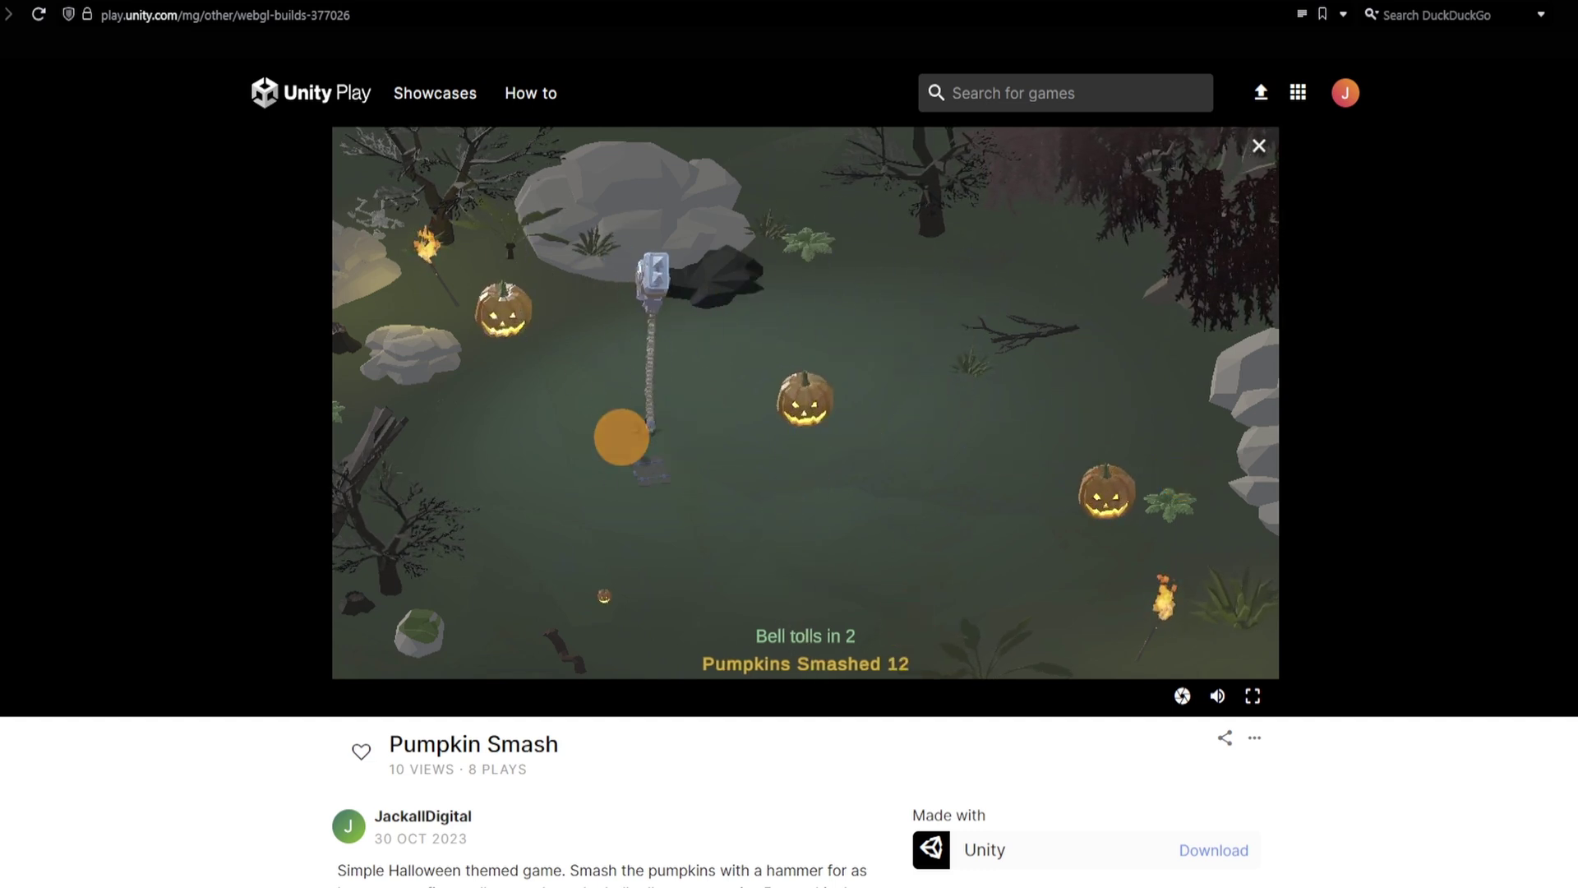
pyautogui.click(925, 528)
pyautogui.click(718, 594)
pyautogui.click(912, 561)
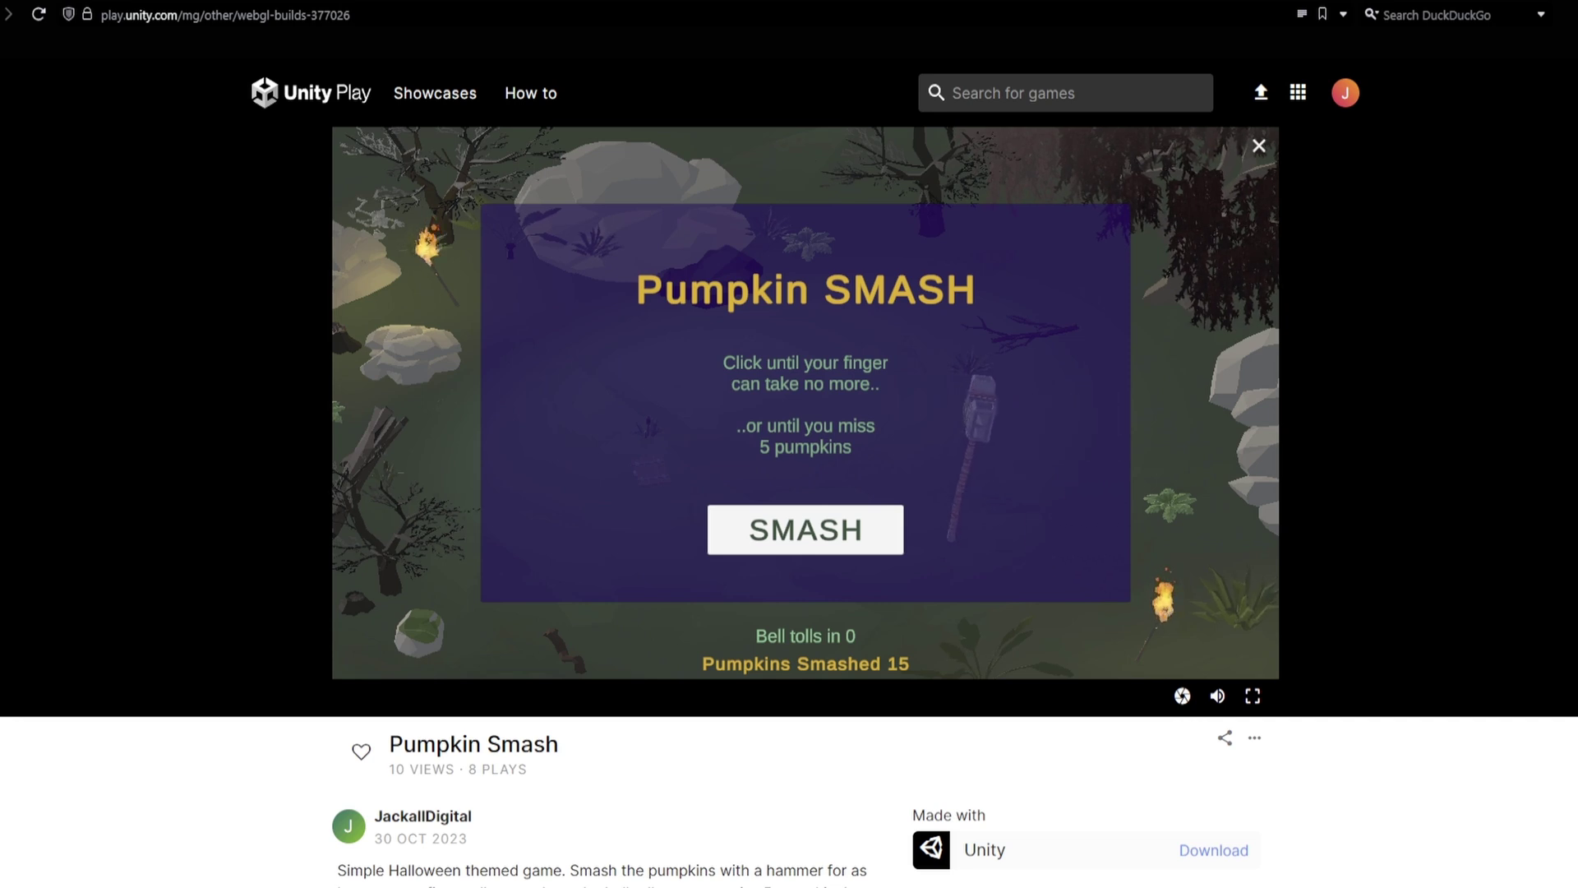
# - Start a second round and smash its first several pumpkins
pyautogui.click(871, 529)
pyautogui.click(695, 457)
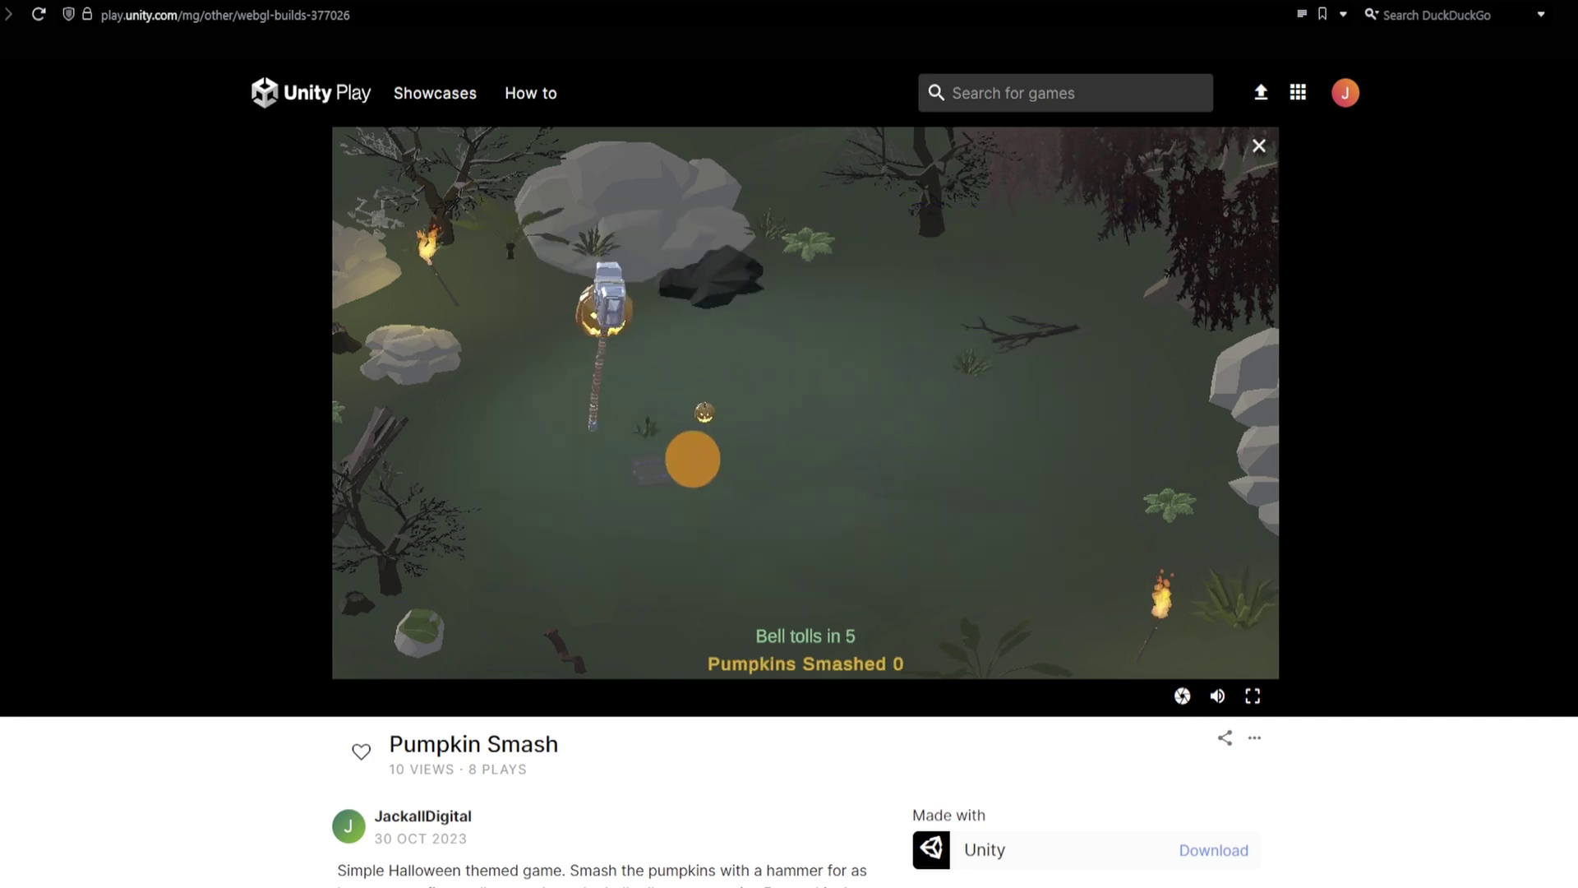
pyautogui.click(703, 398)
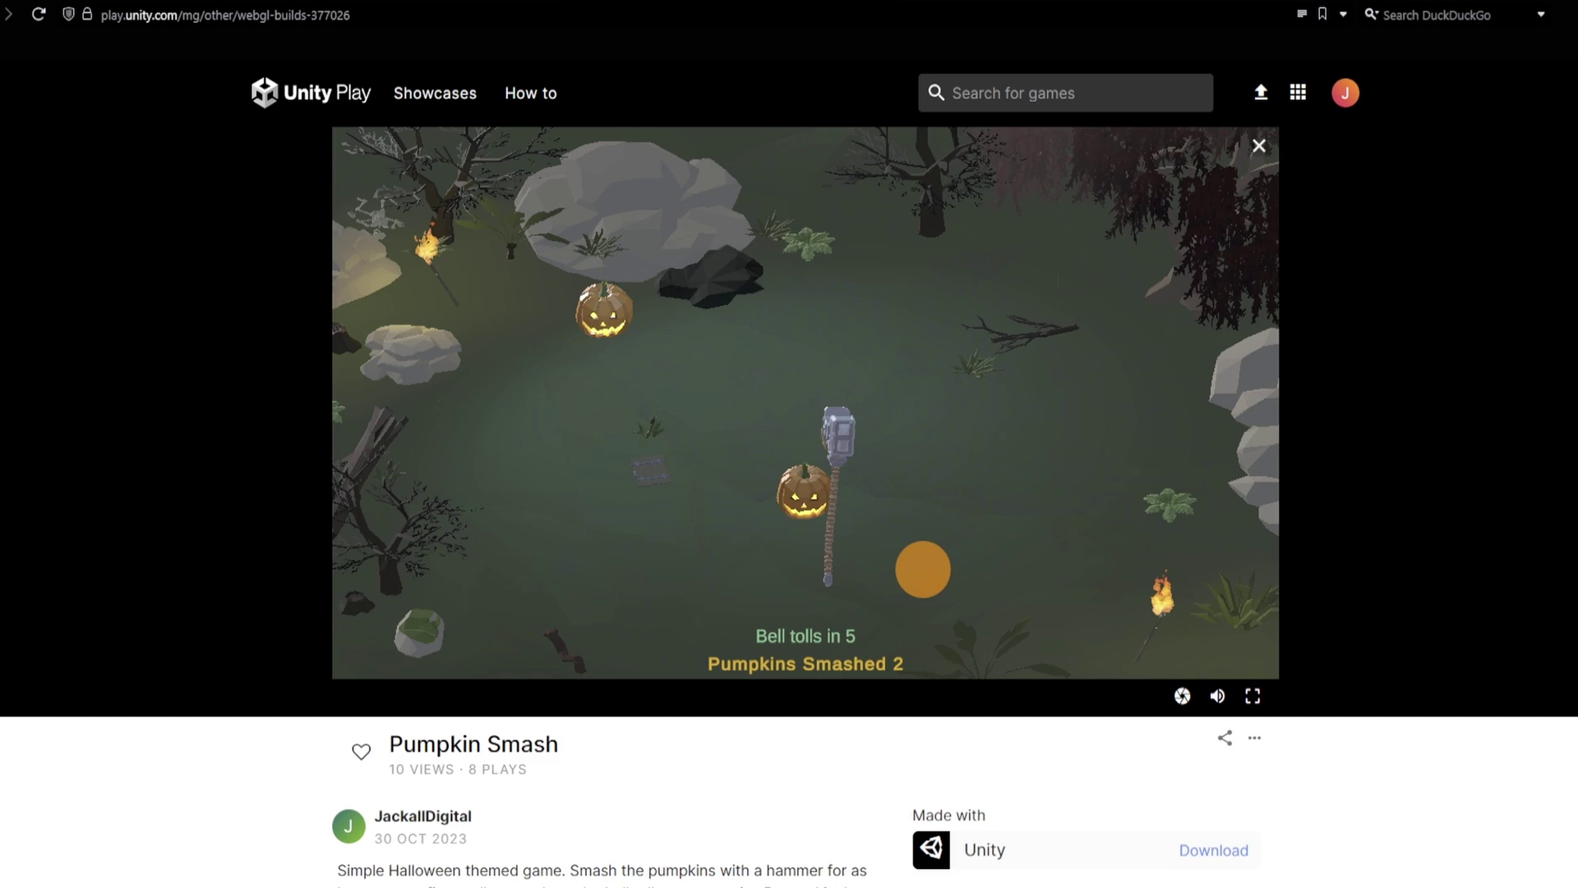
pyautogui.click(804, 486)
pyautogui.click(605, 310)
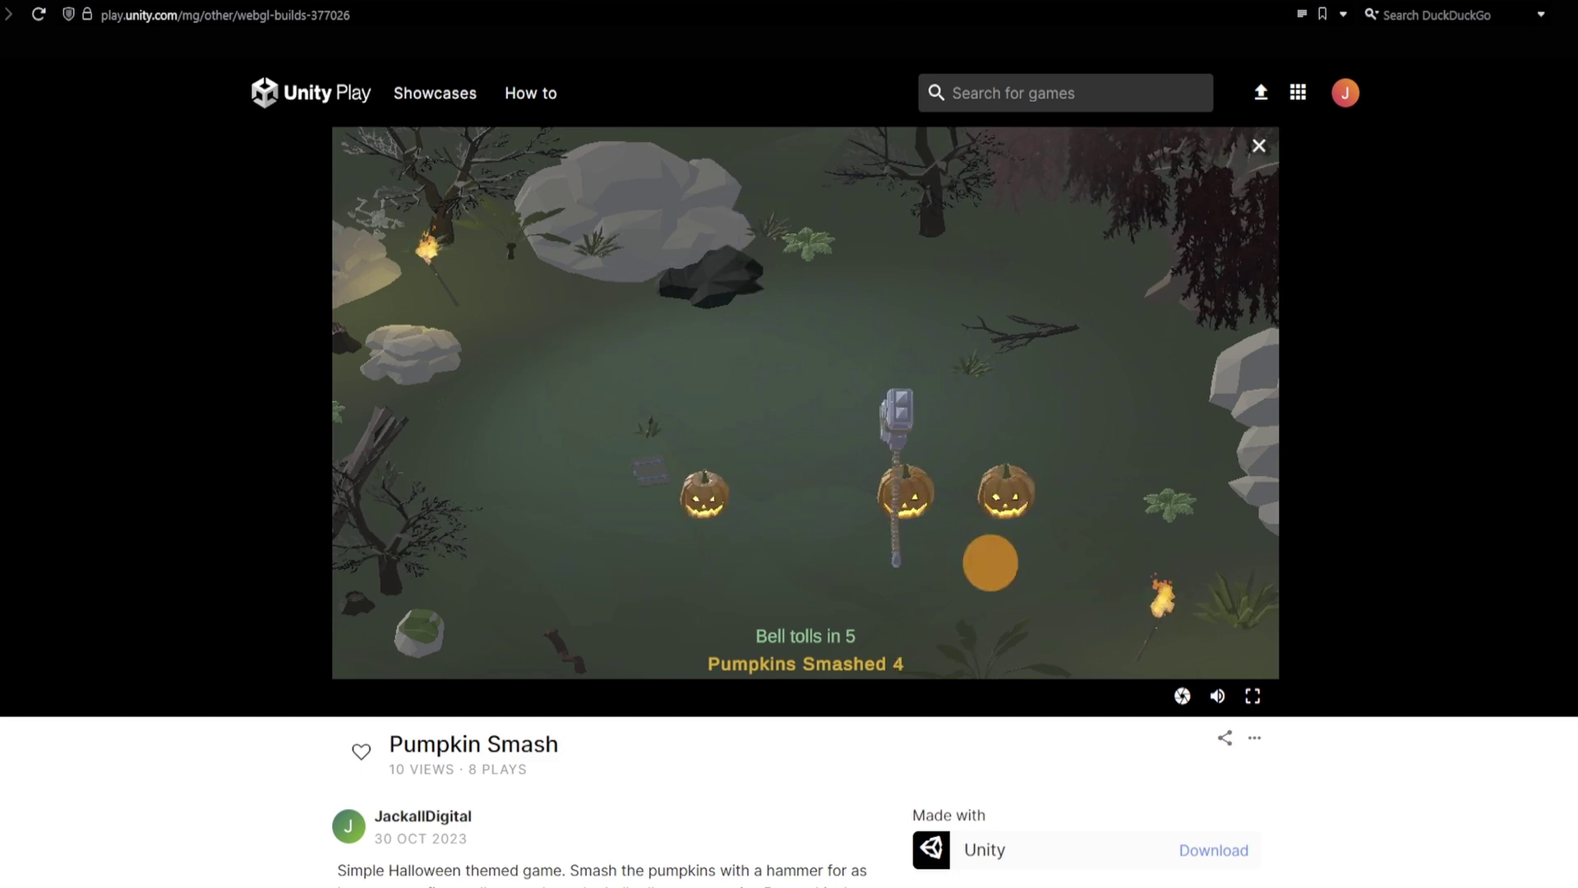
pyautogui.click(904, 488)
pyautogui.click(1006, 487)
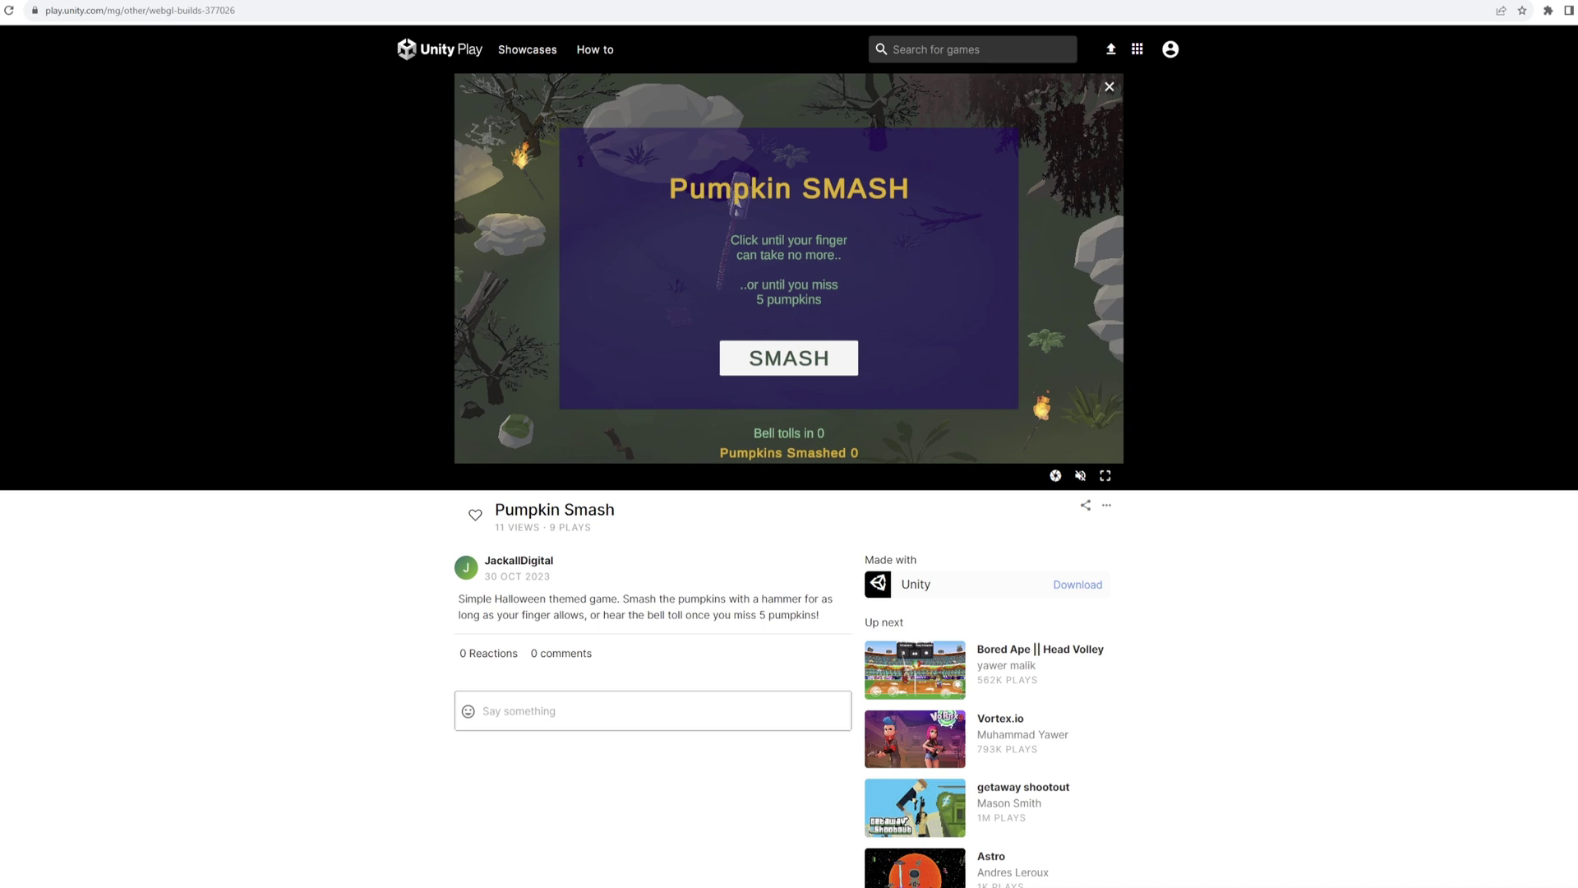
# - Switch off Chrome's 'Use hardware acceleration when available' and relaunch the browser
pyautogui.click(1568, 10)
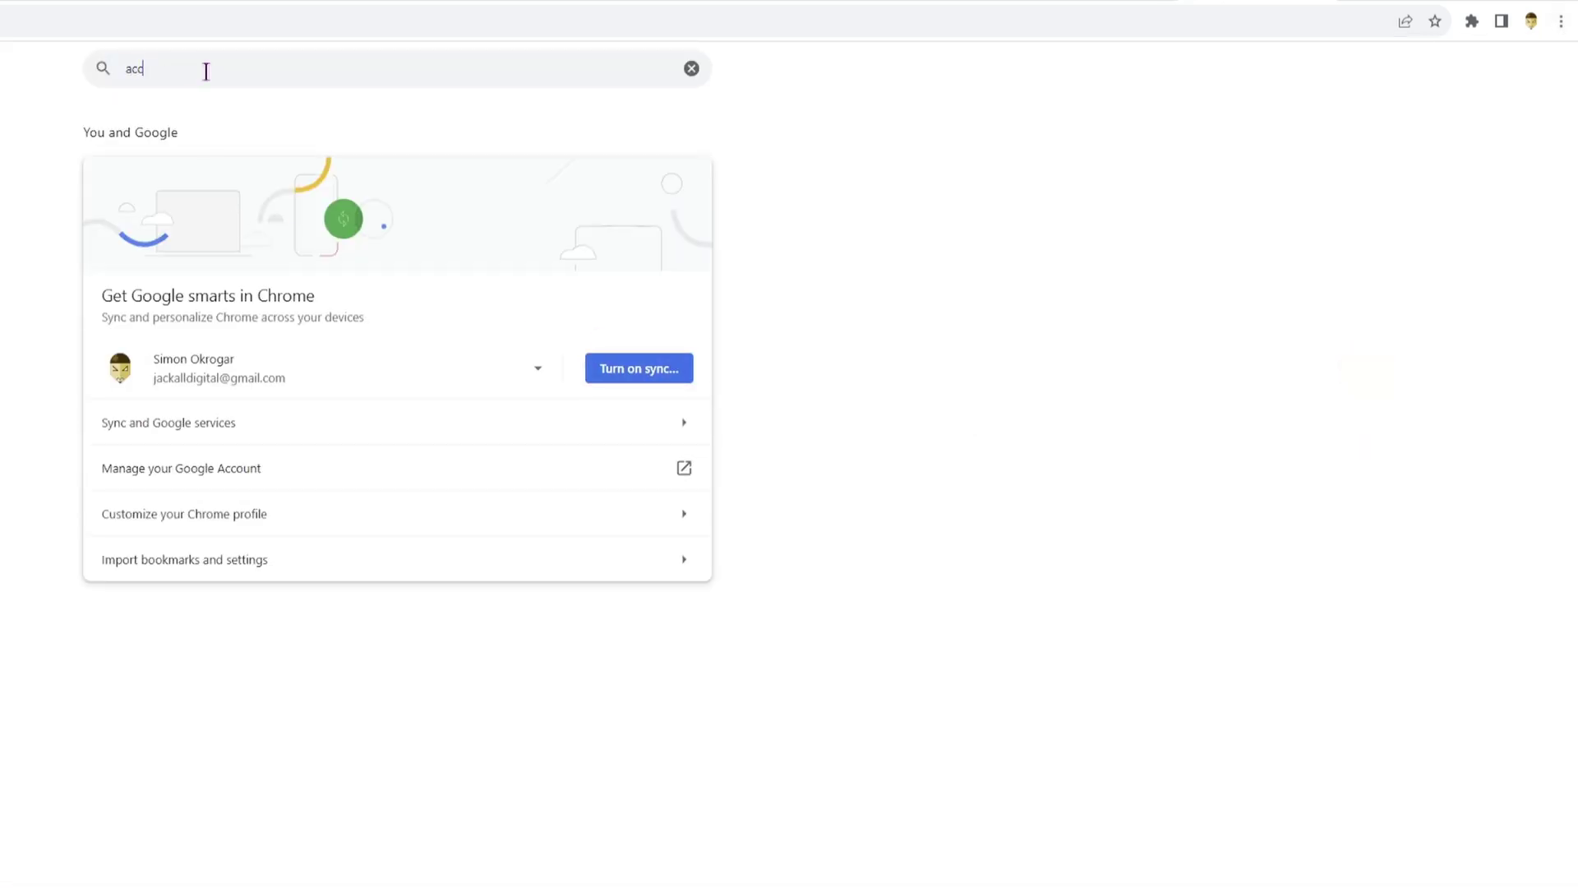
pyautogui.press('BackSpace')
pyautogui.press('BackSpace')
pyautogui.press('BackSpace')
pyautogui.write('hard')
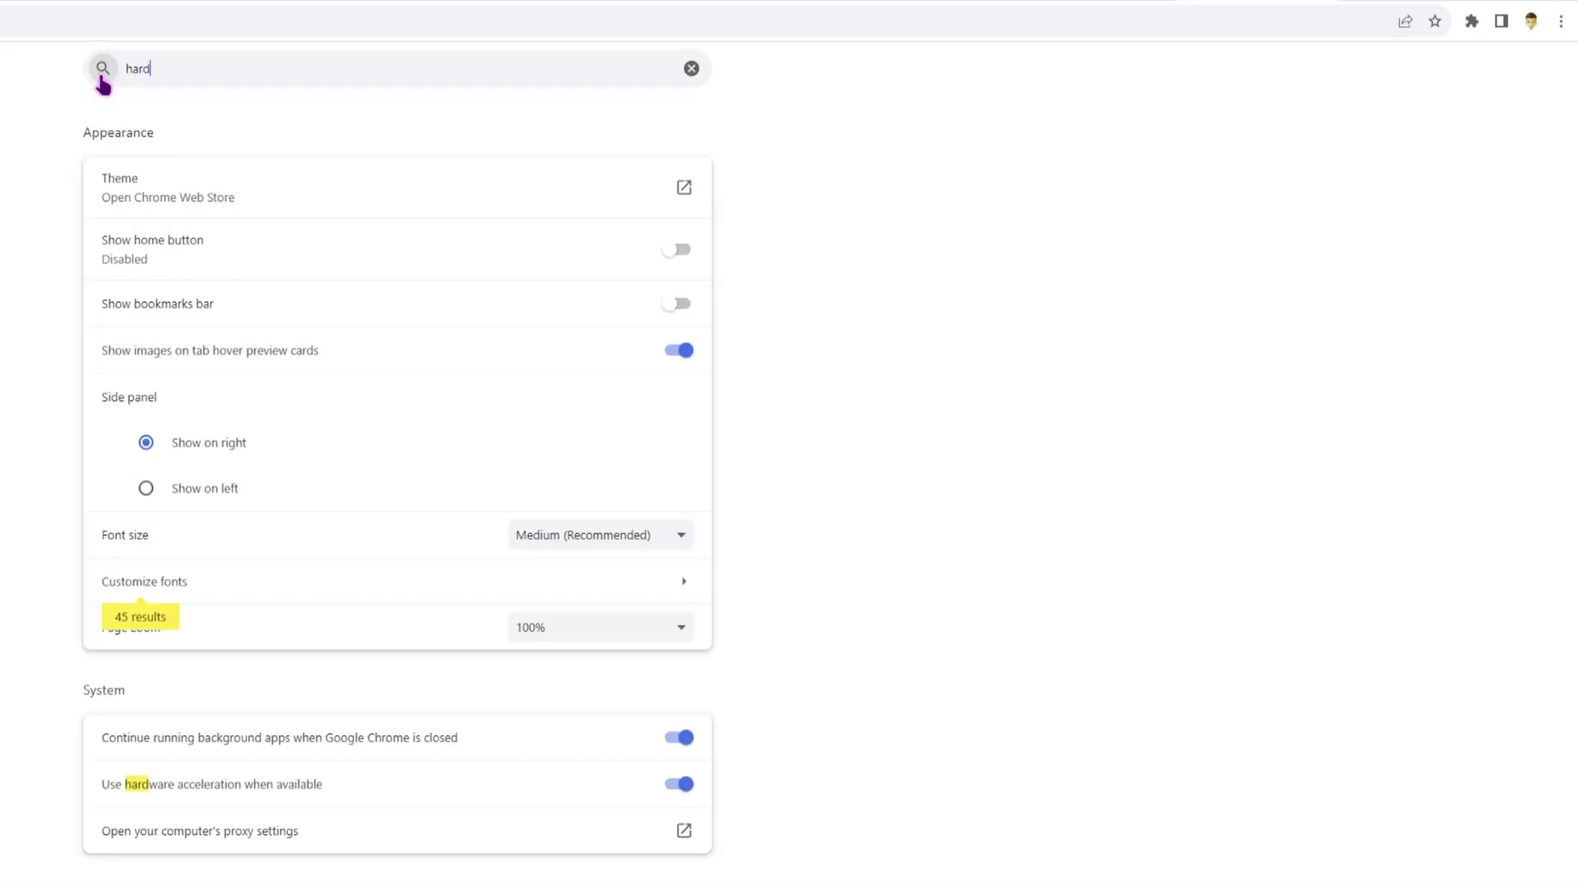
pyautogui.write('wa')
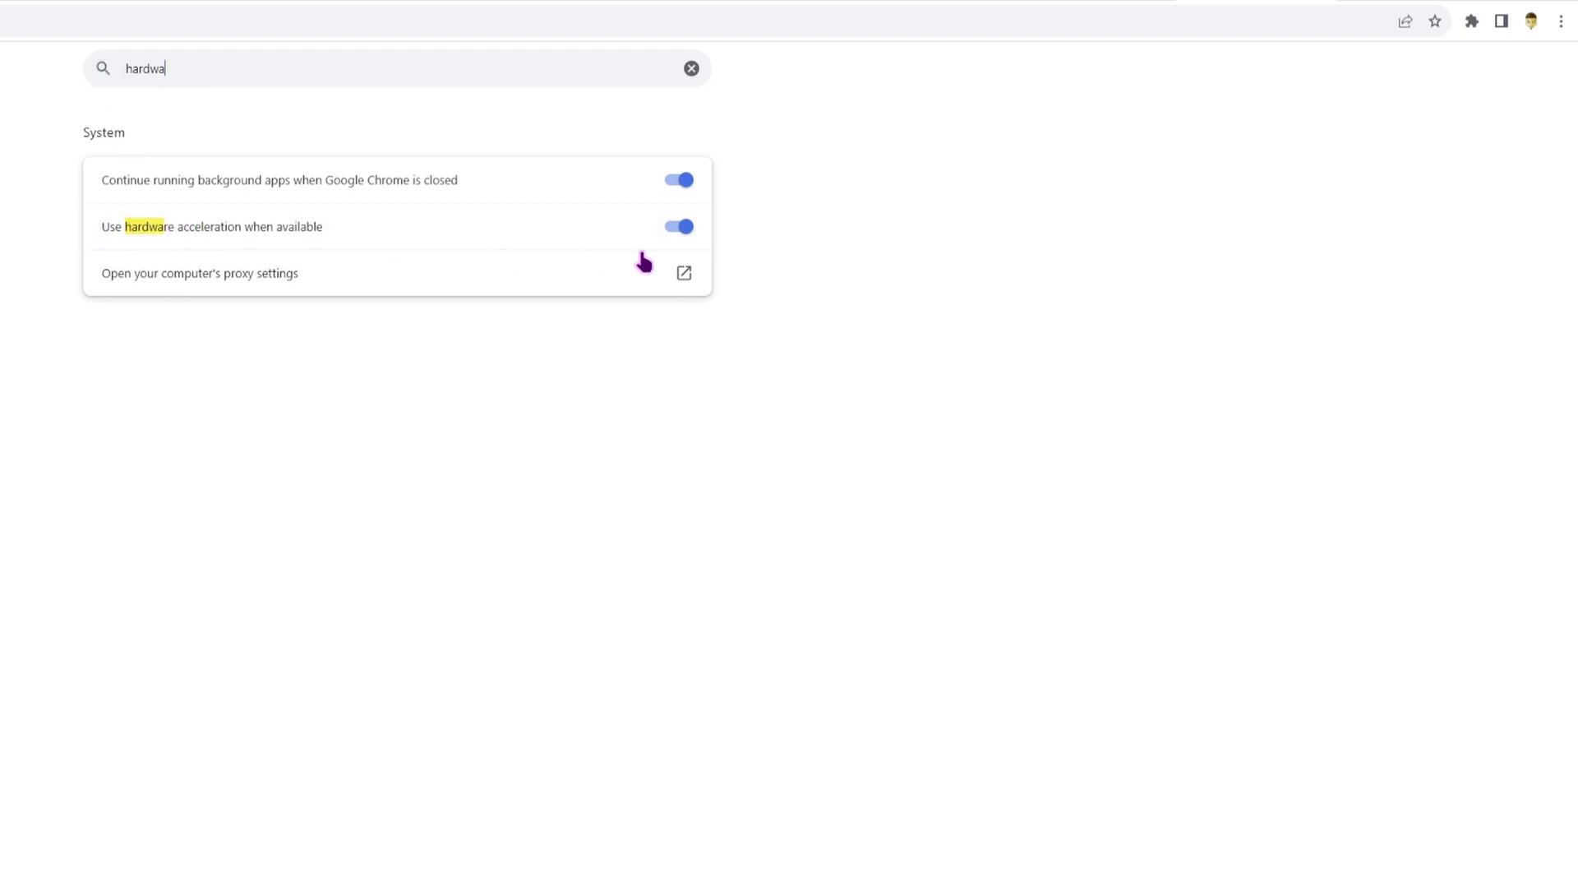
pyautogui.click(680, 229)
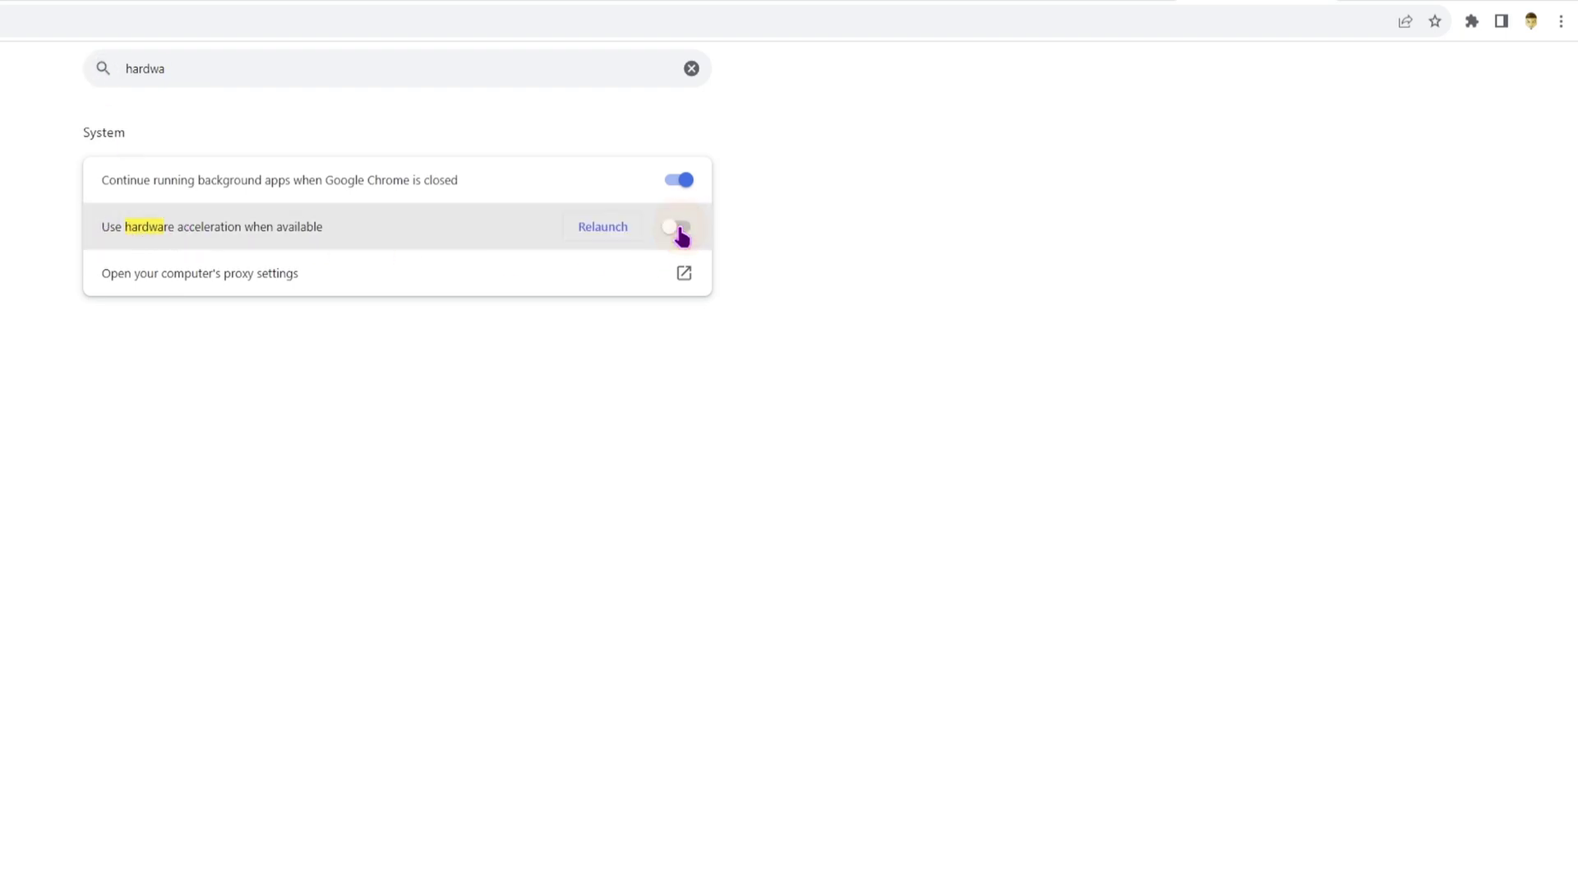
pyautogui.click(608, 236)
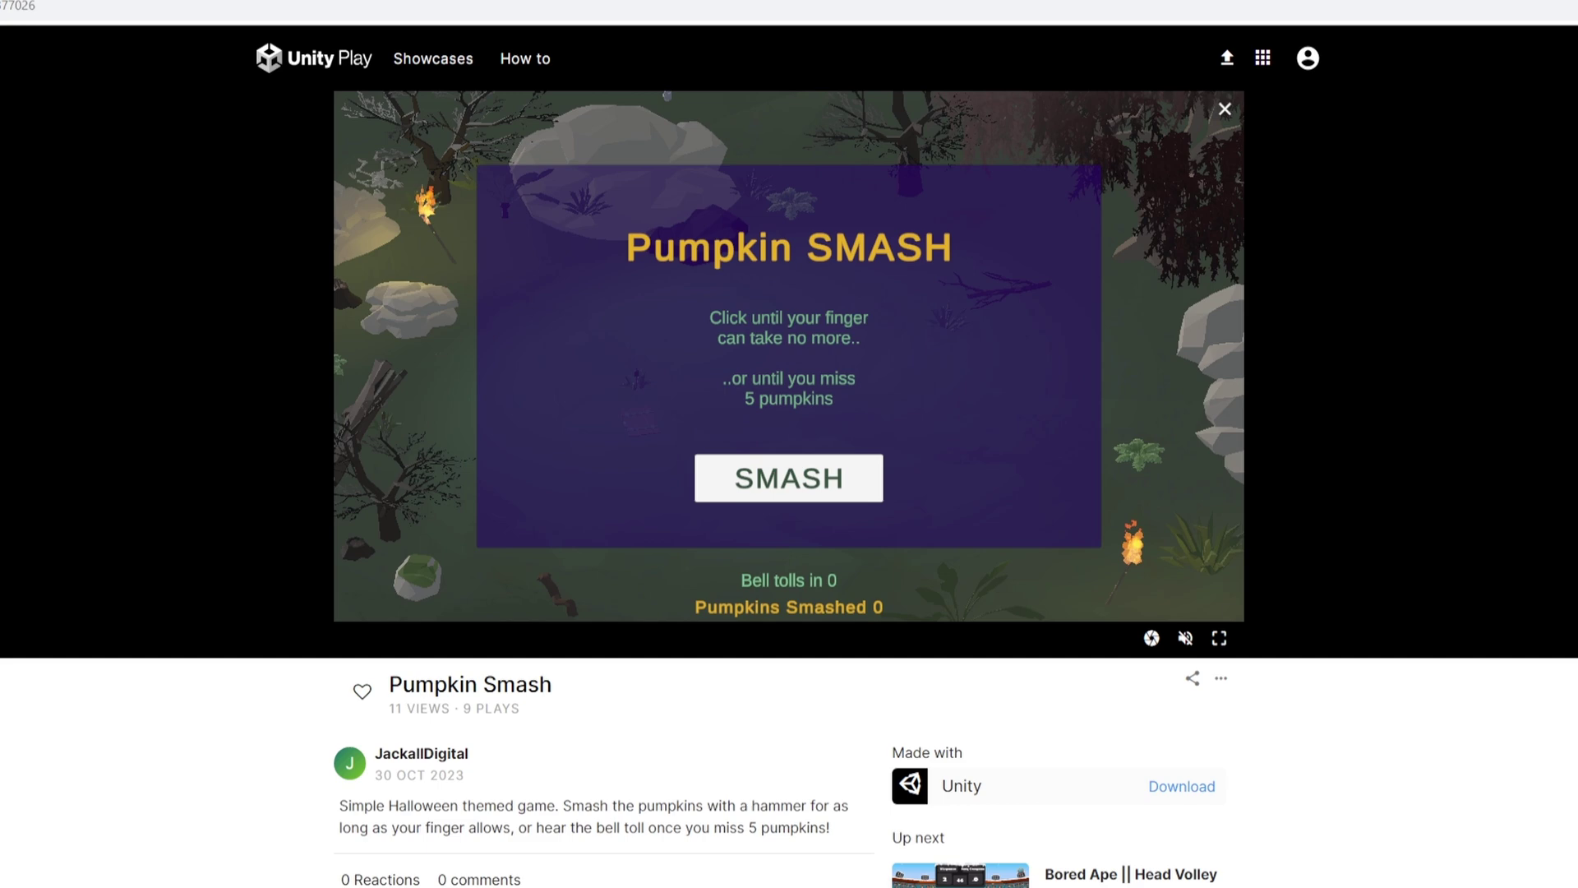
# - Start a Pumpkin Smash round and swing at pumpkins until it ends with zero smashed
pyautogui.click(835, 469)
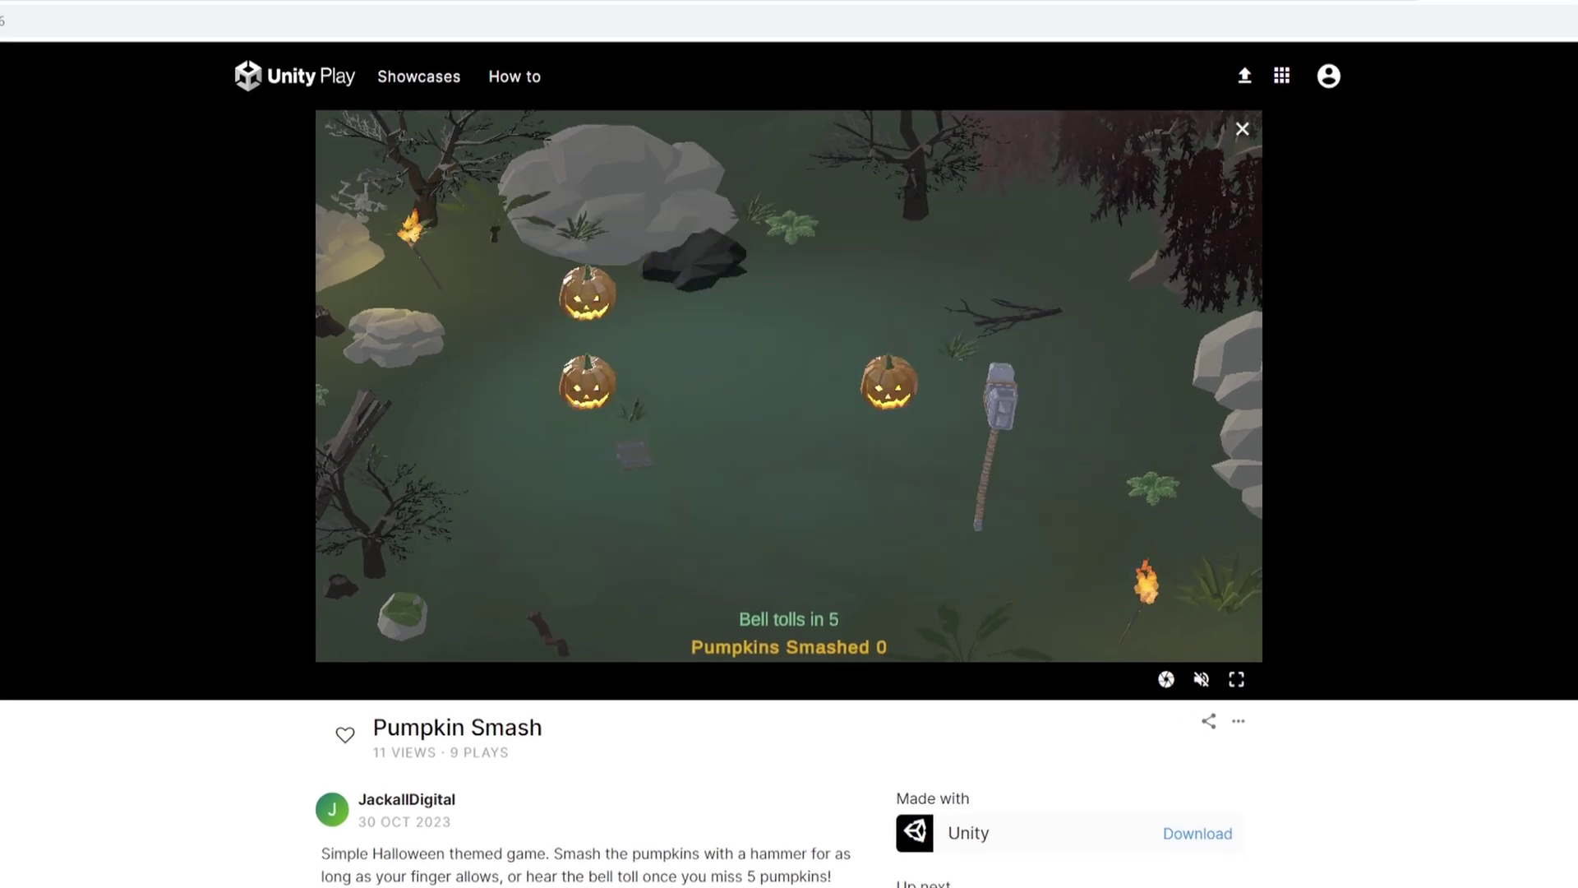
pyautogui.click(945, 457)
pyautogui.click(657, 465)
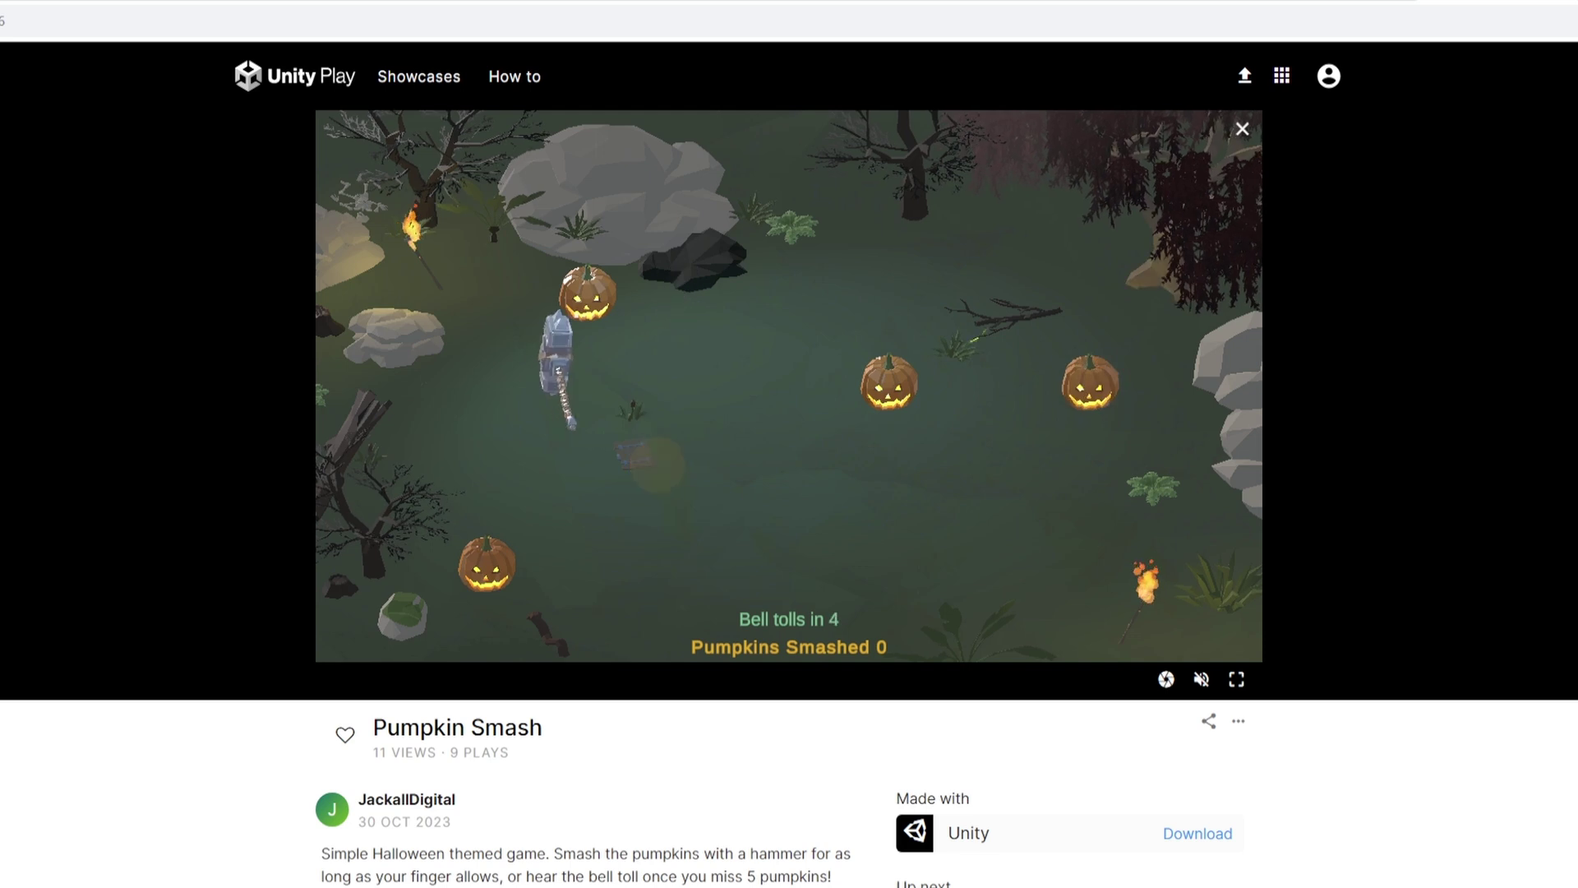
pyautogui.click(697, 356)
pyautogui.click(647, 585)
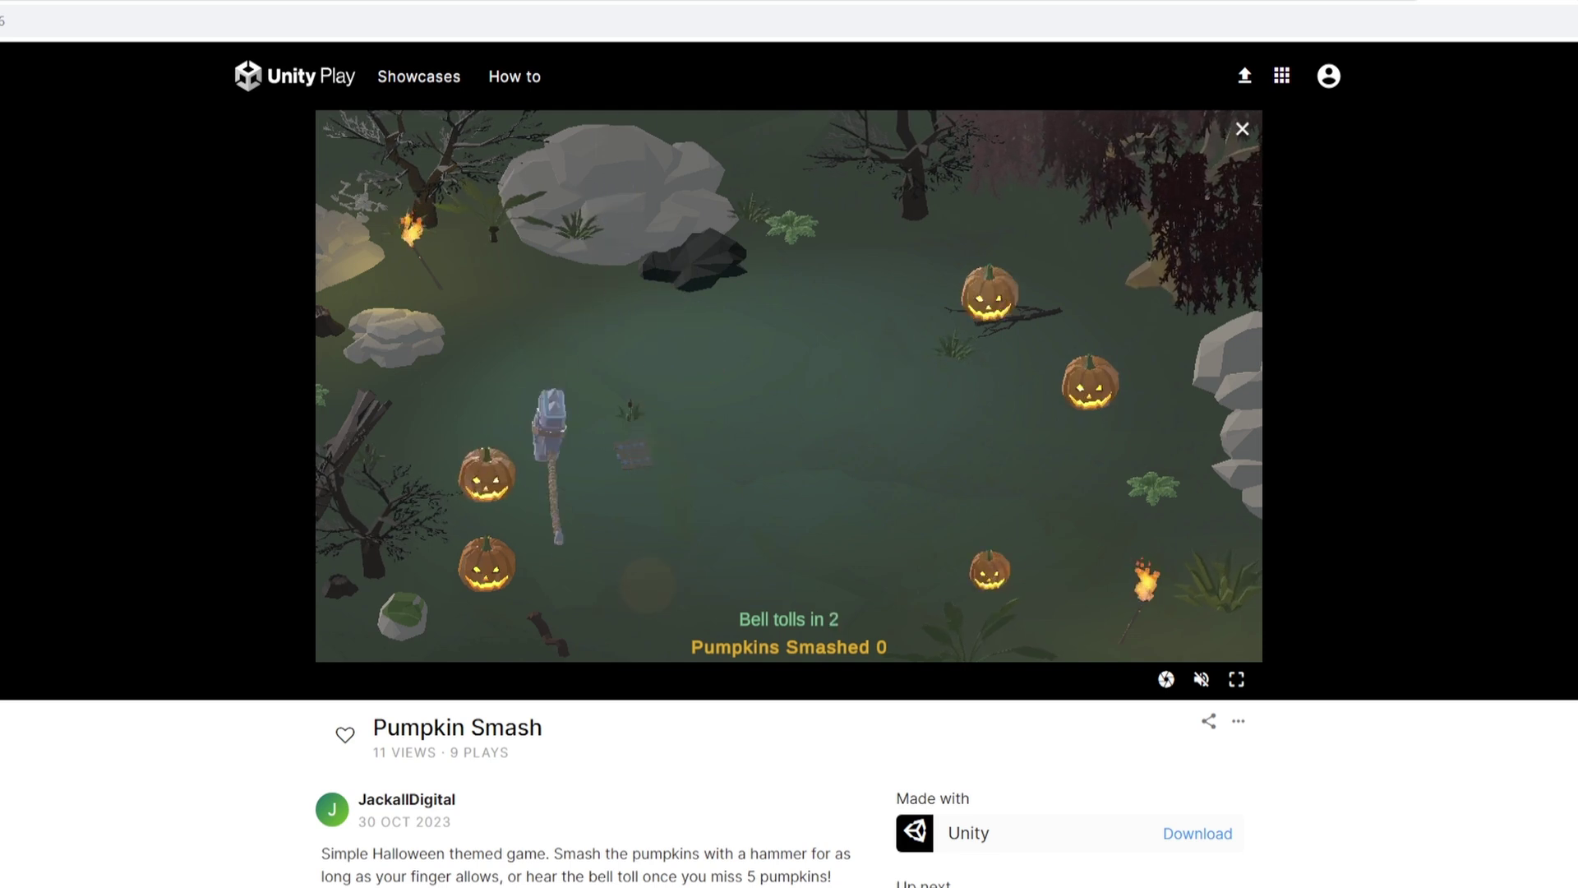
pyautogui.click(1155, 493)
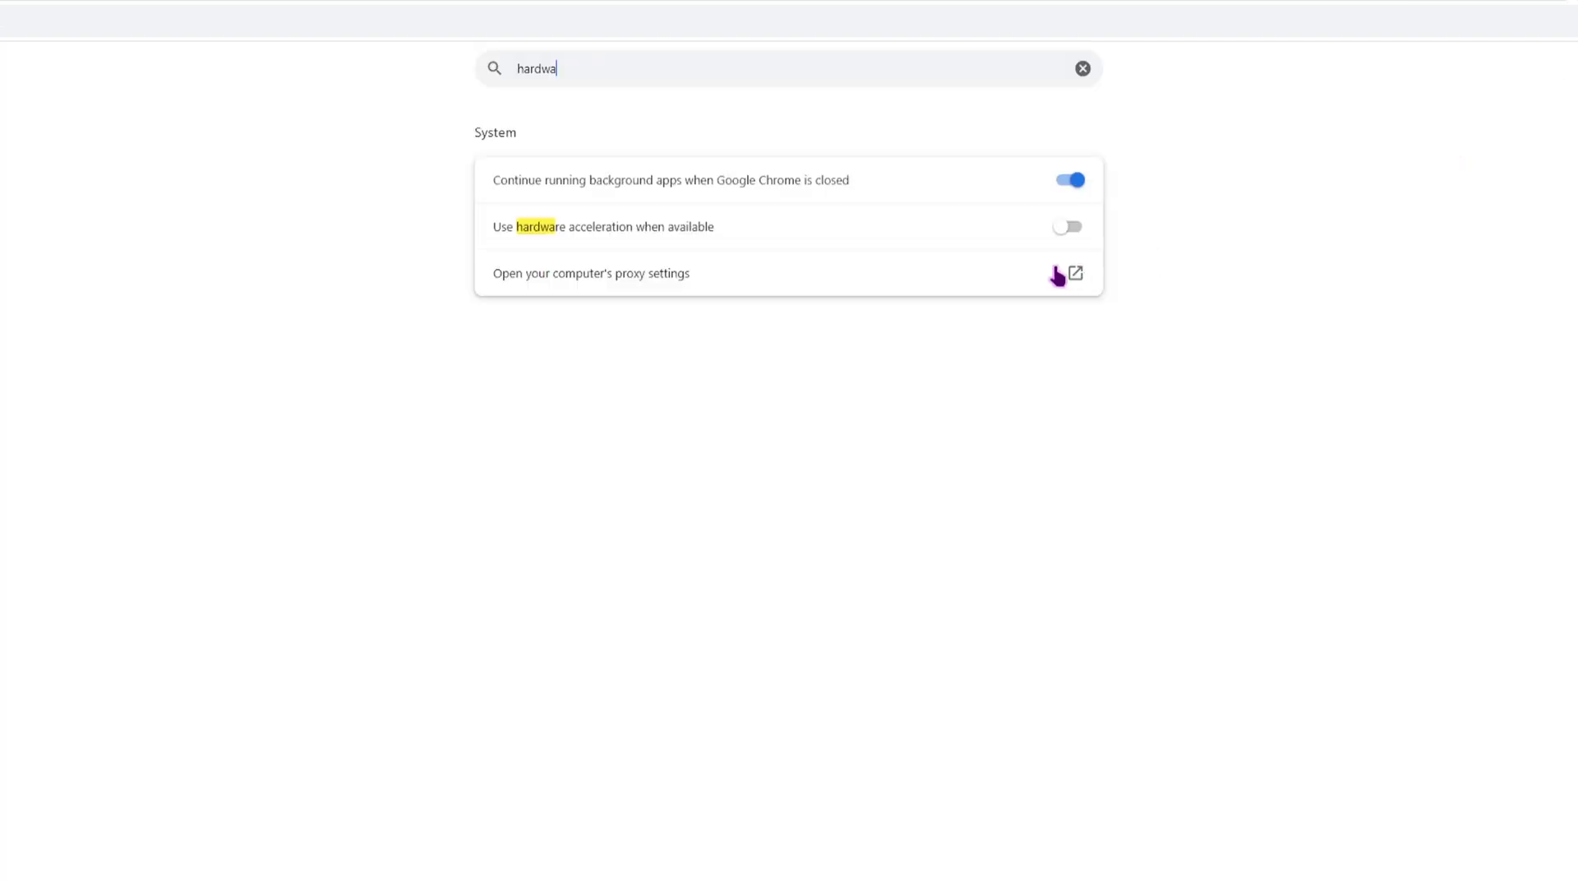
# - Switch Chrome's 'Use hardware acceleration when available' toggle back on
pyautogui.click(1068, 226)
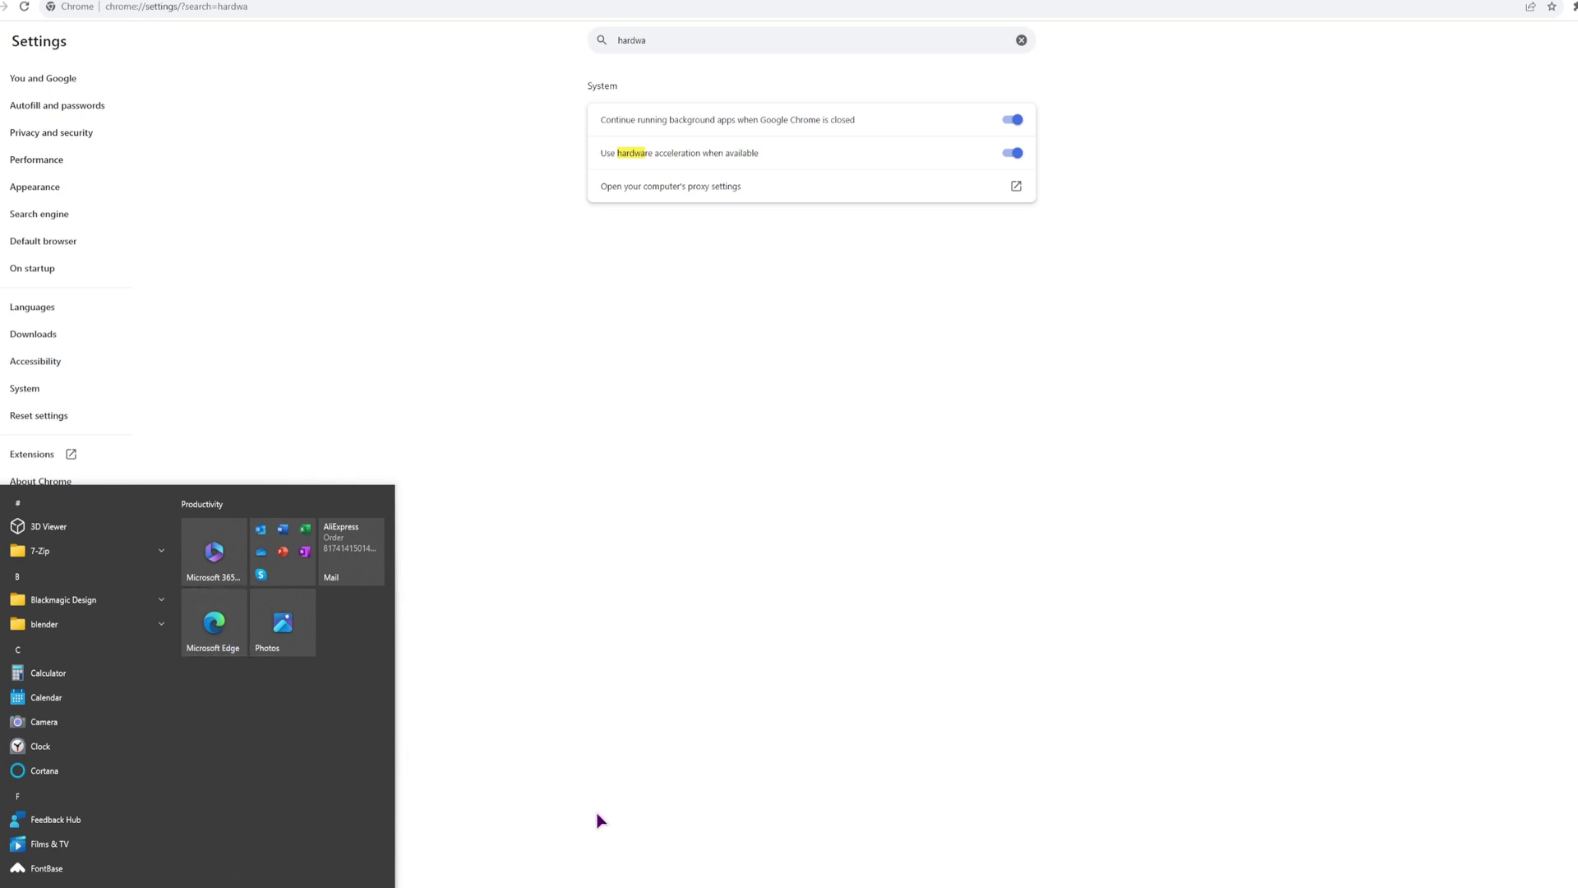
# - Show the WebGL Builds folder's 7-Zip option Add to "WebGL Builds.zip"
pyautogui.rightClick(470, 552)
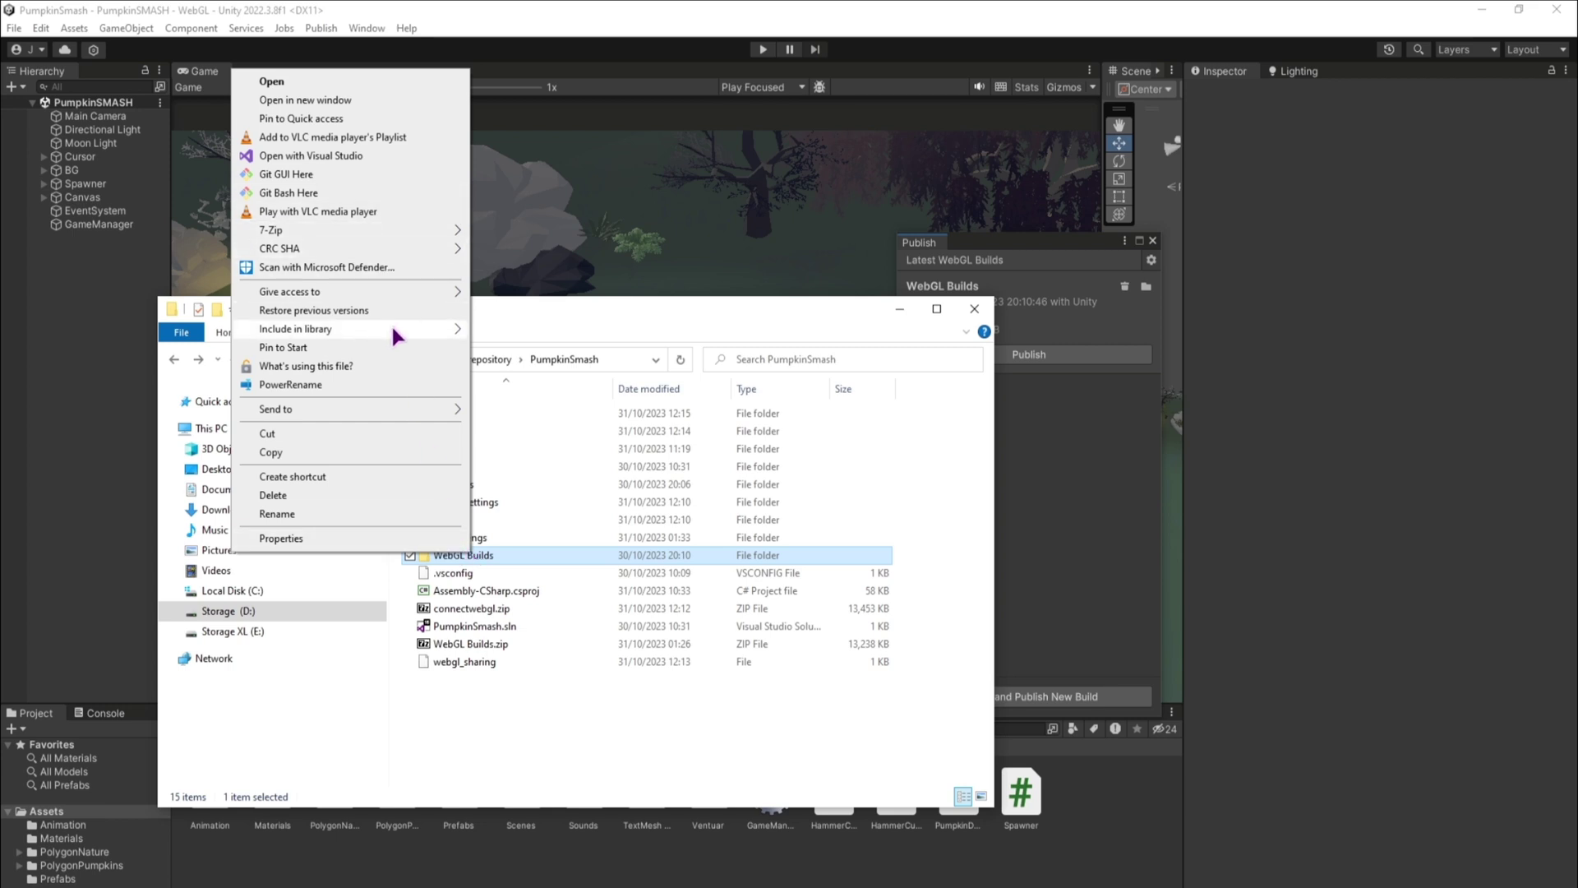
pyautogui.moveTo(346, 230)
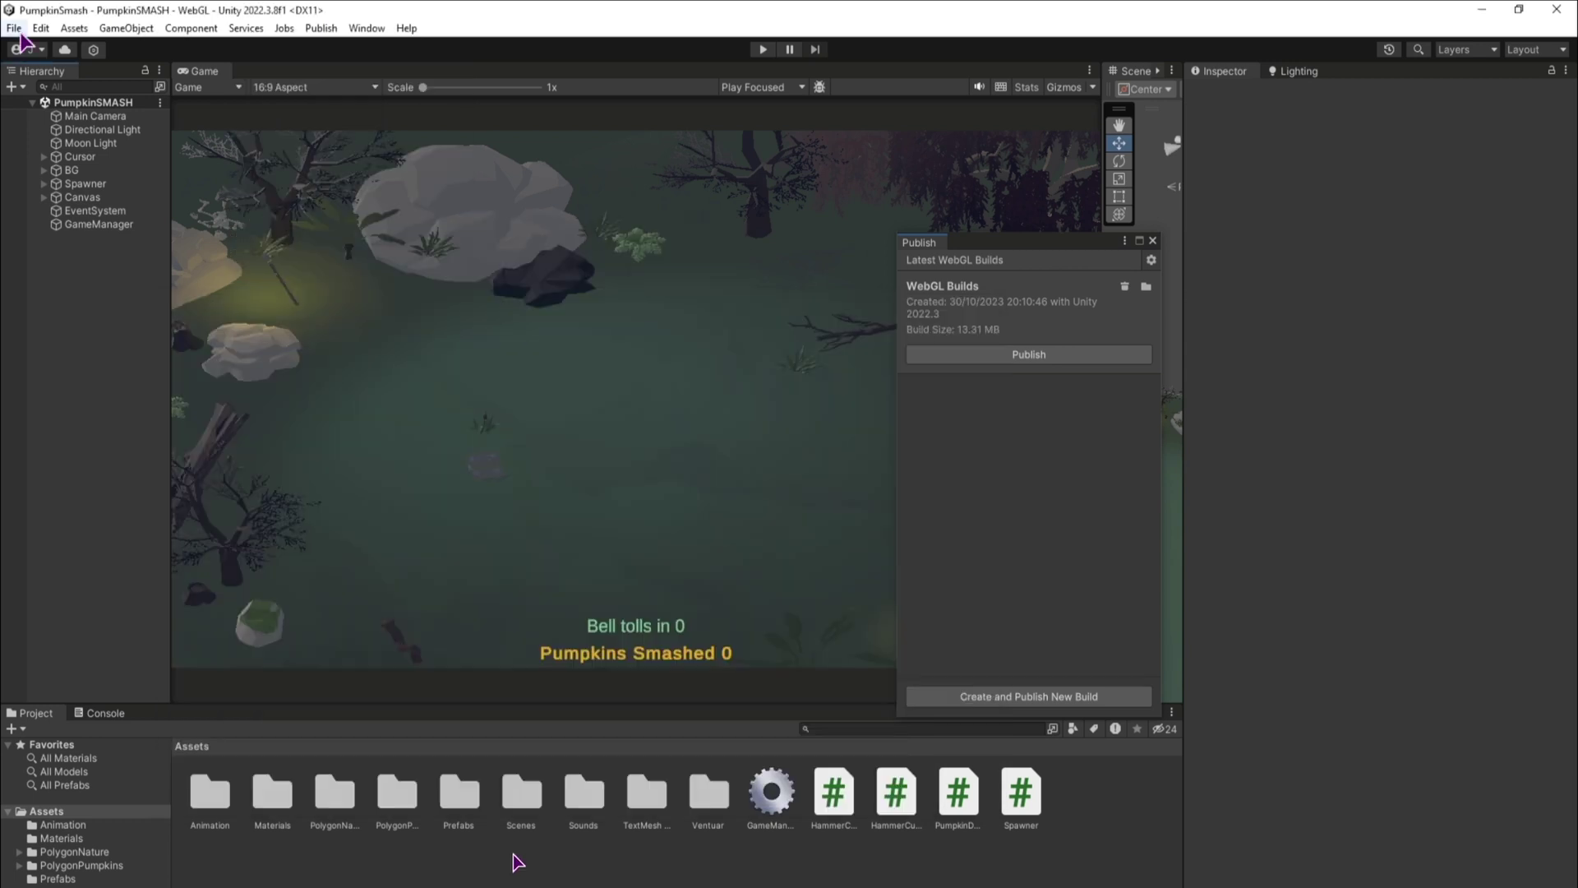
pyautogui.click(14, 28)
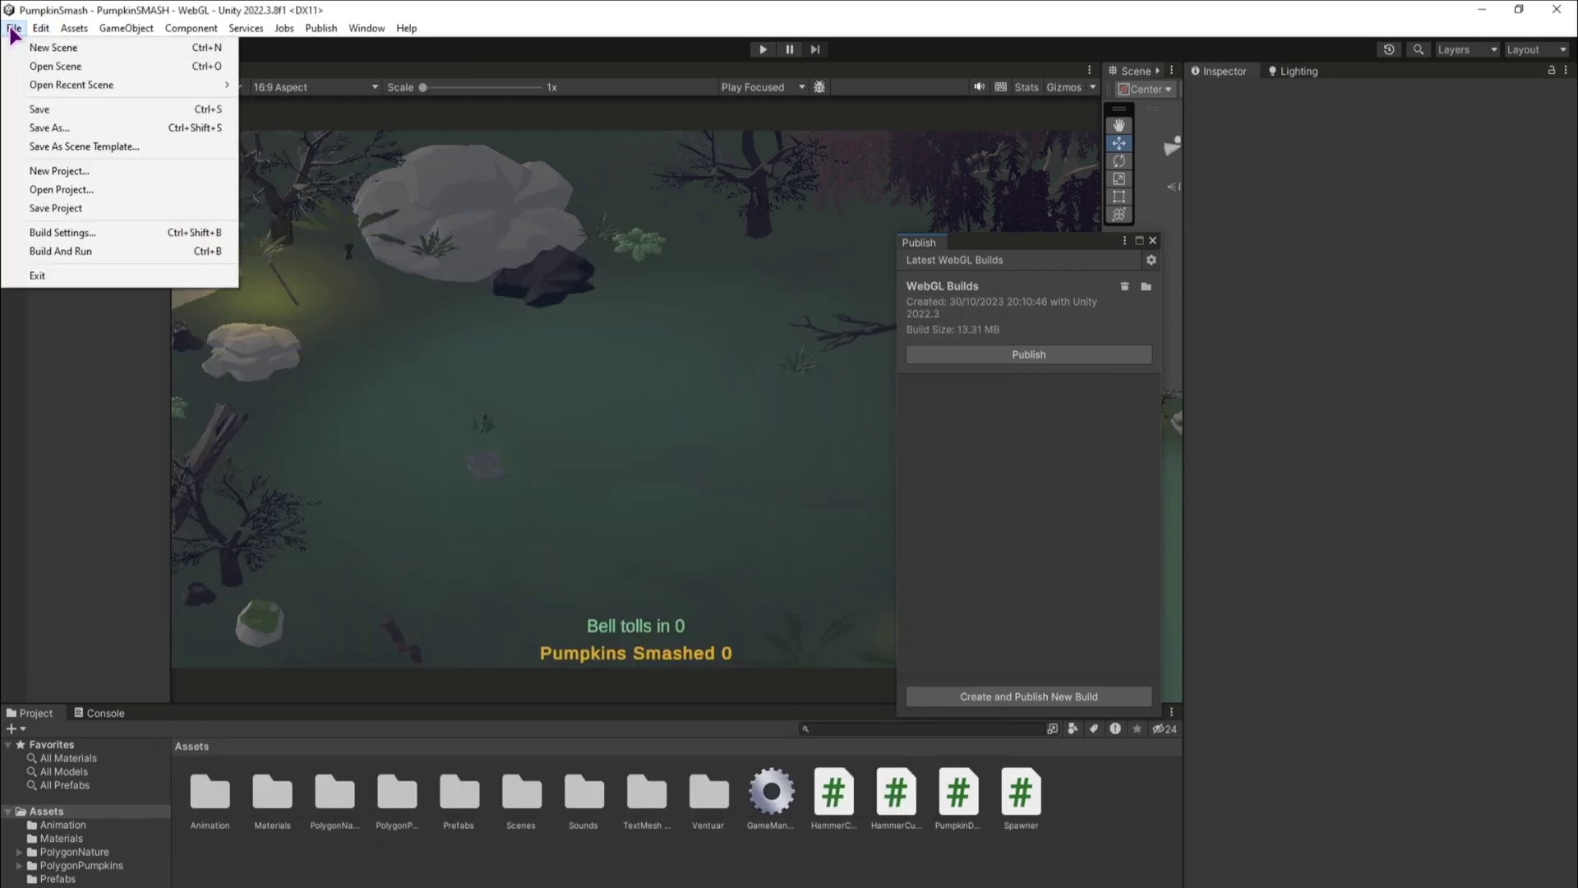
# - Show the Compression Format options under the WebGL Player Settings' Publishing Settings
pyautogui.click(83, 234)
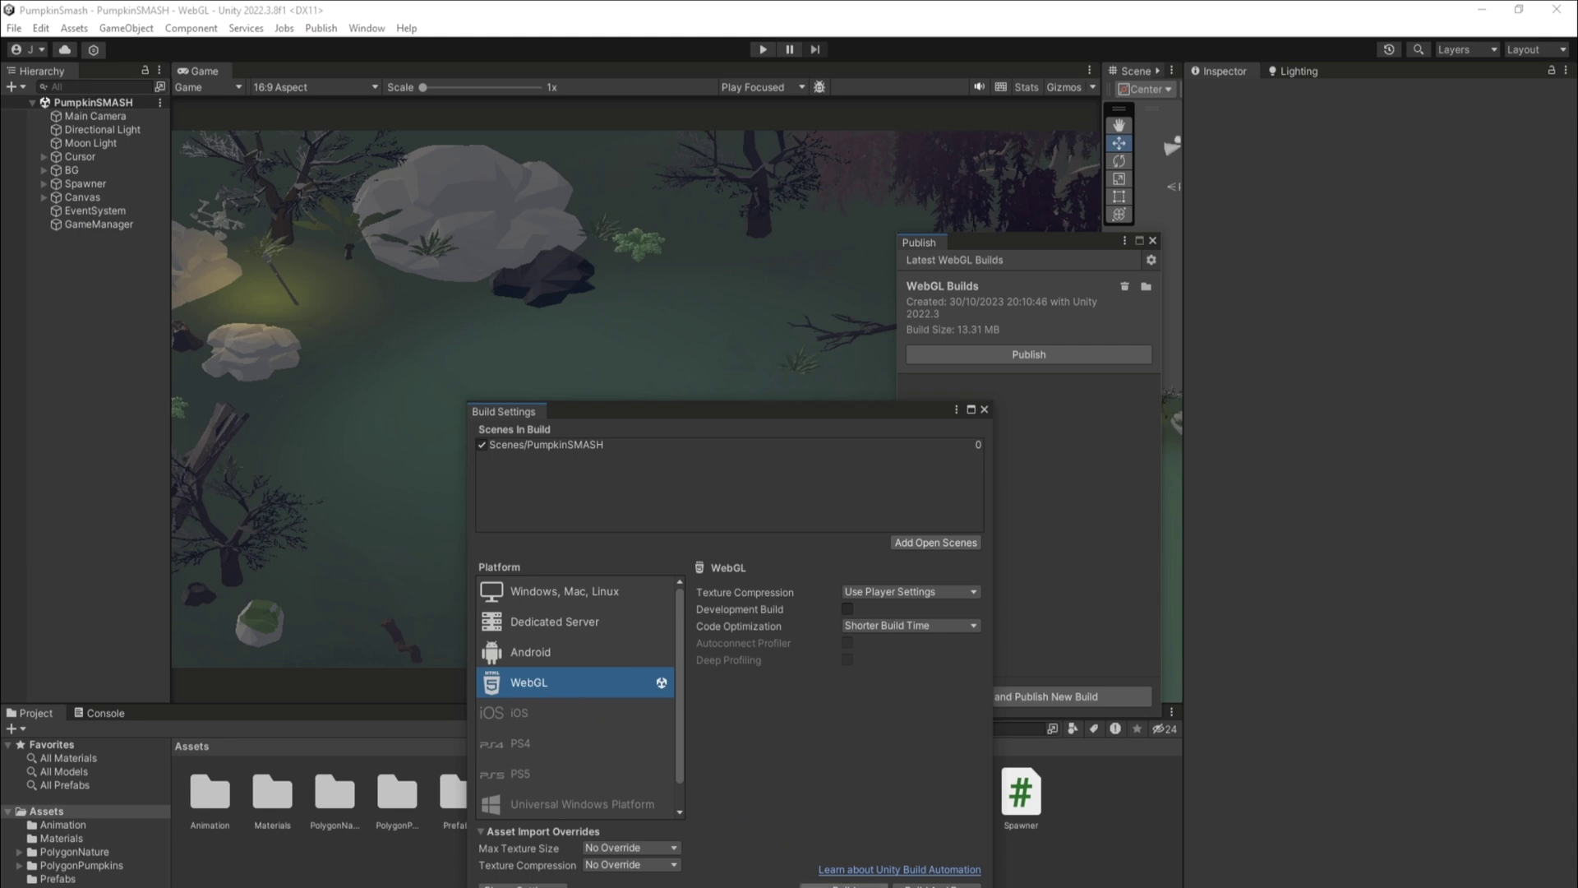
pyautogui.click(517, 884)
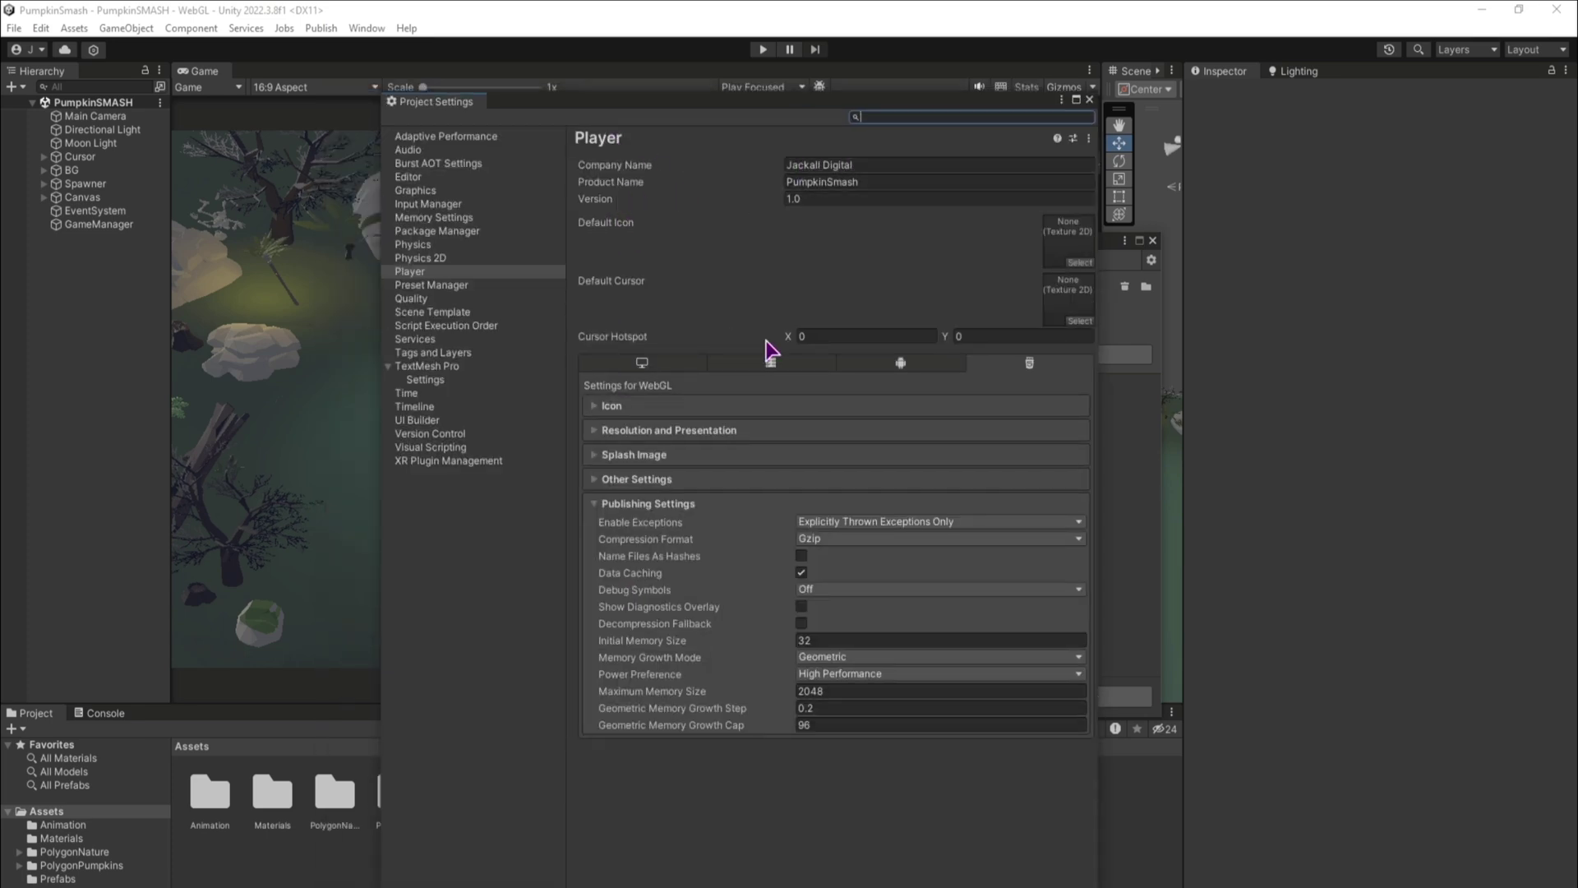
pyautogui.click(1036, 376)
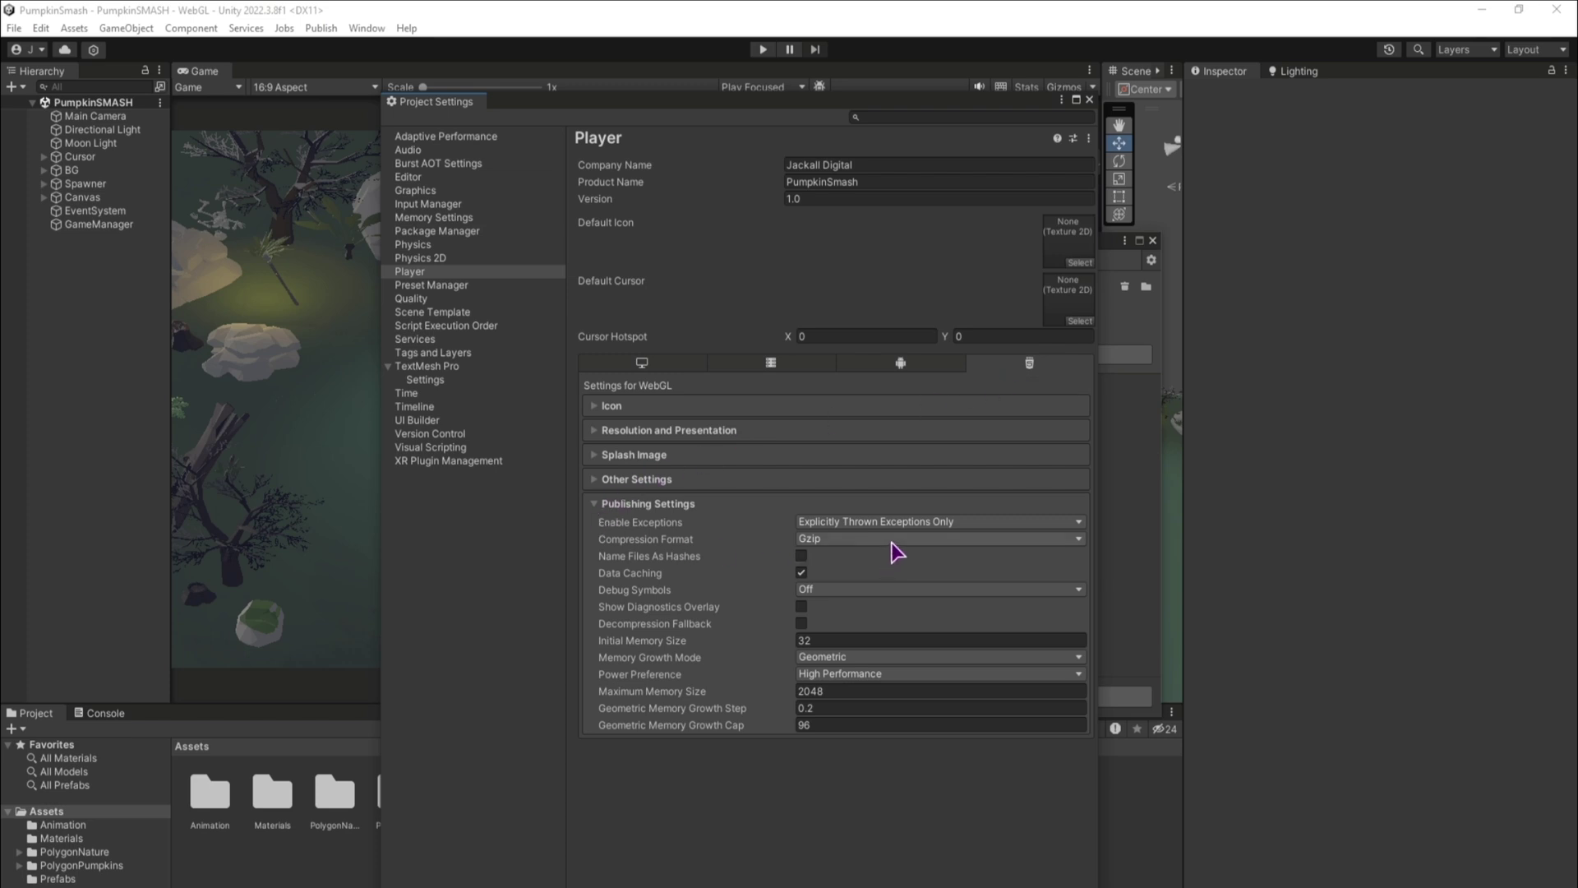
pyautogui.click(1081, 544)
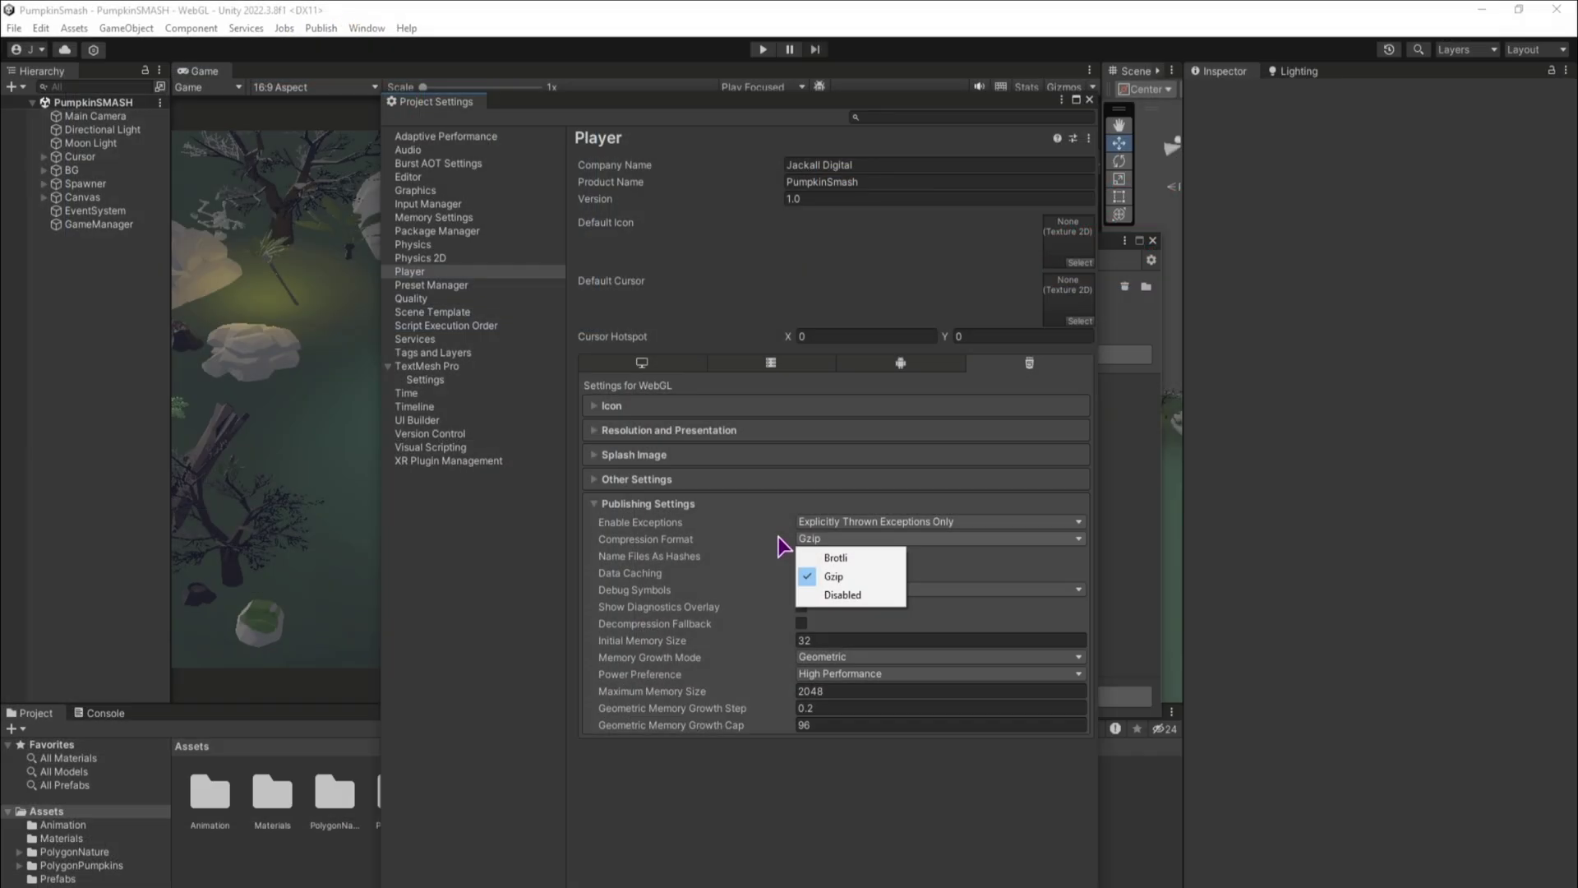
# - Keep Gzip as the WebGL build's compression format
pyautogui.click(823, 574)
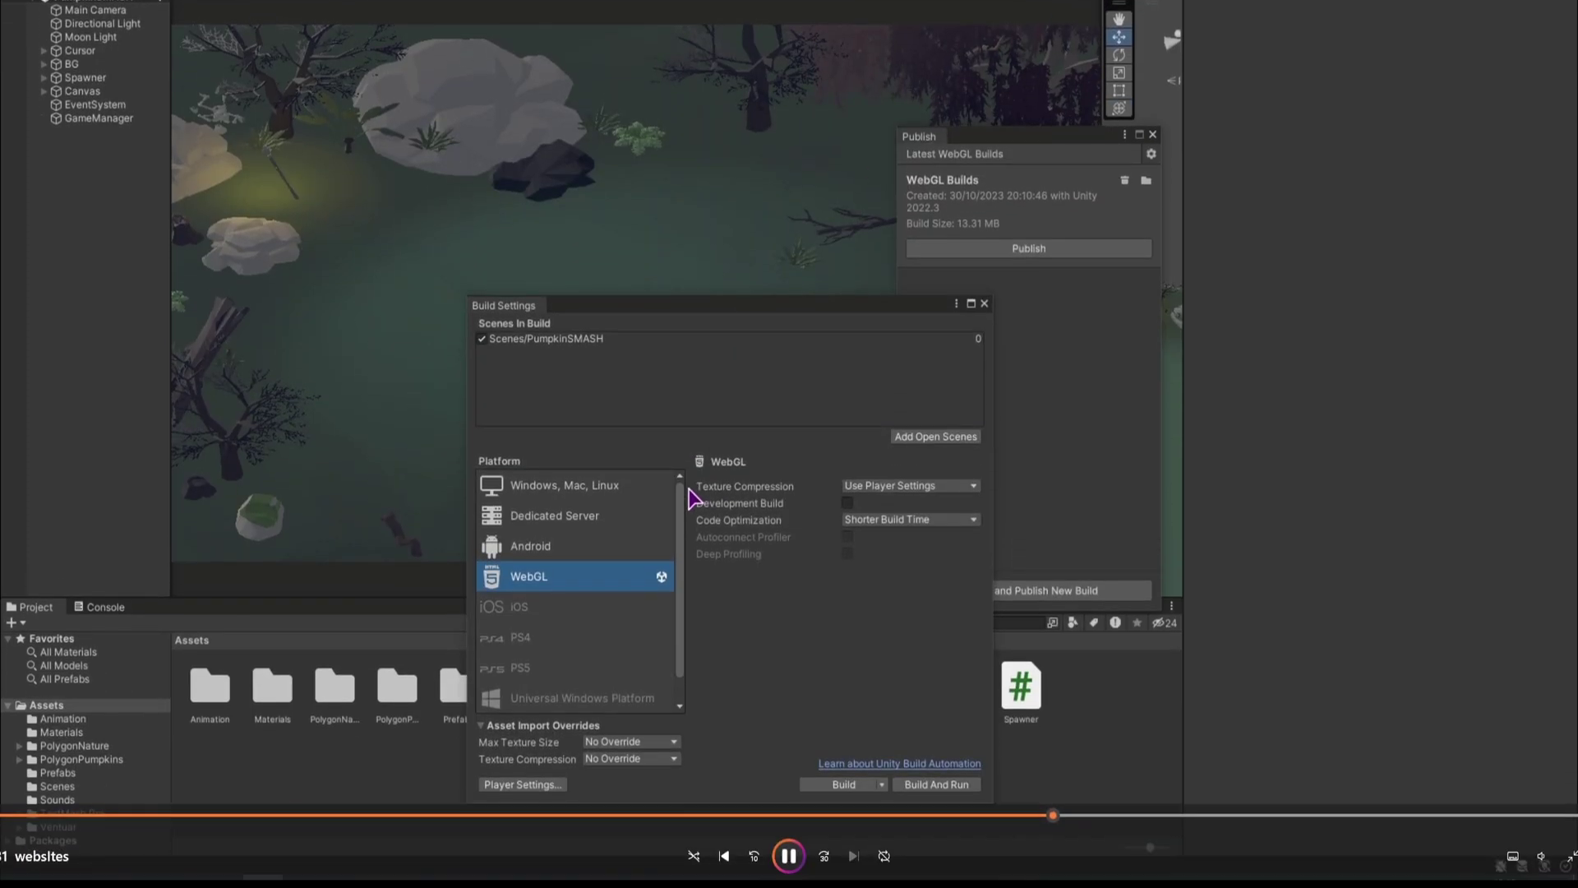
# - Dismiss Unity's Build Settings and Publish panels and start renaming the older WebGL Builds.zip
pyautogui.click(985, 303)
pyautogui.click(1153, 135)
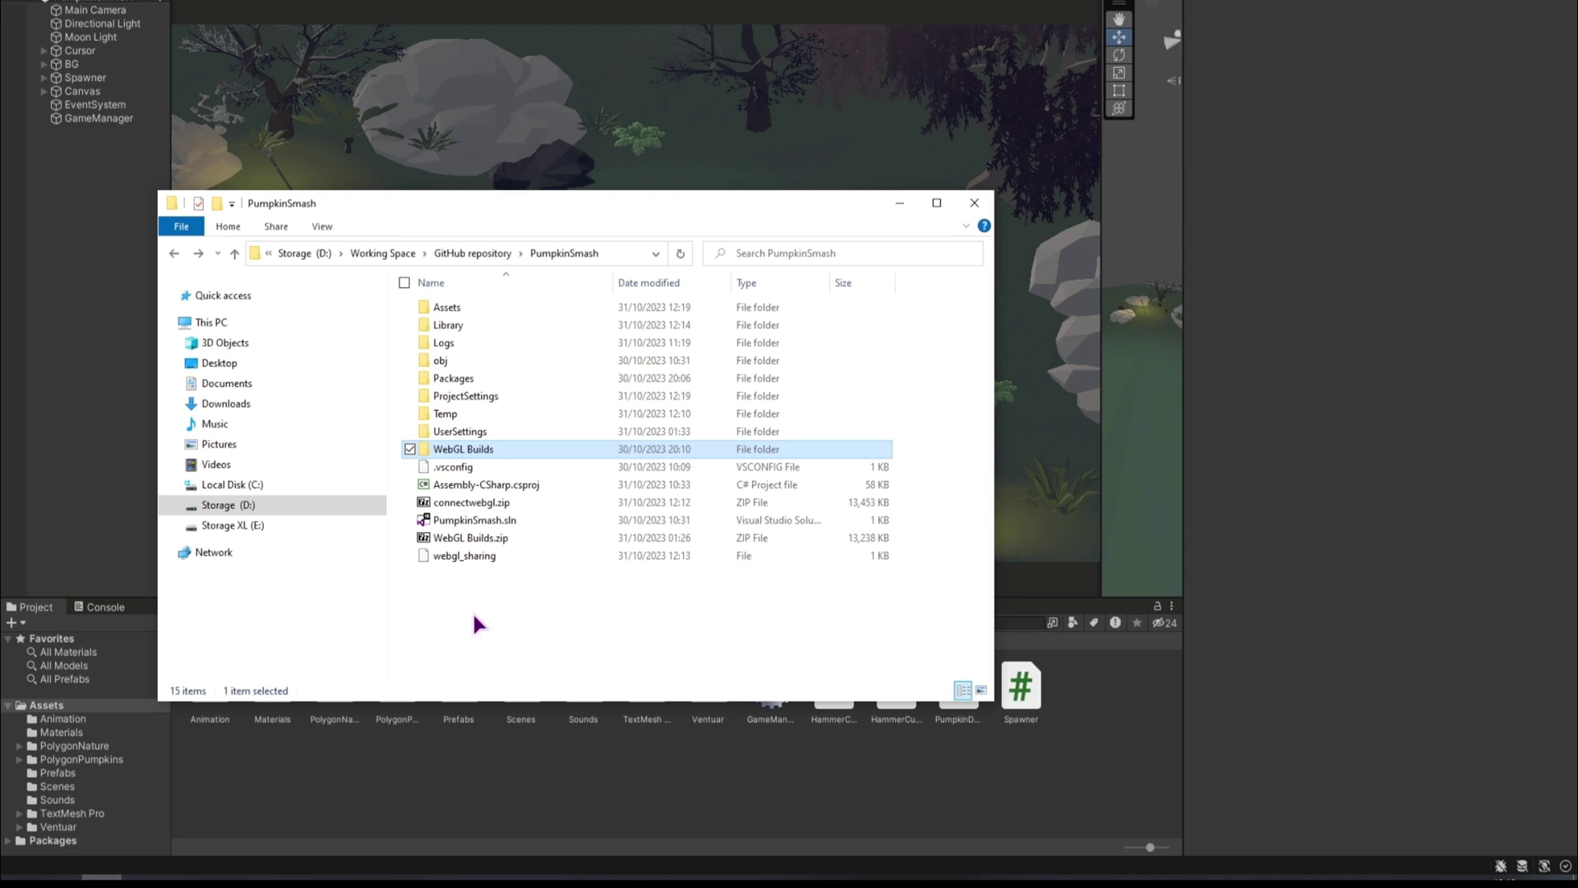
pyautogui.click(484, 540)
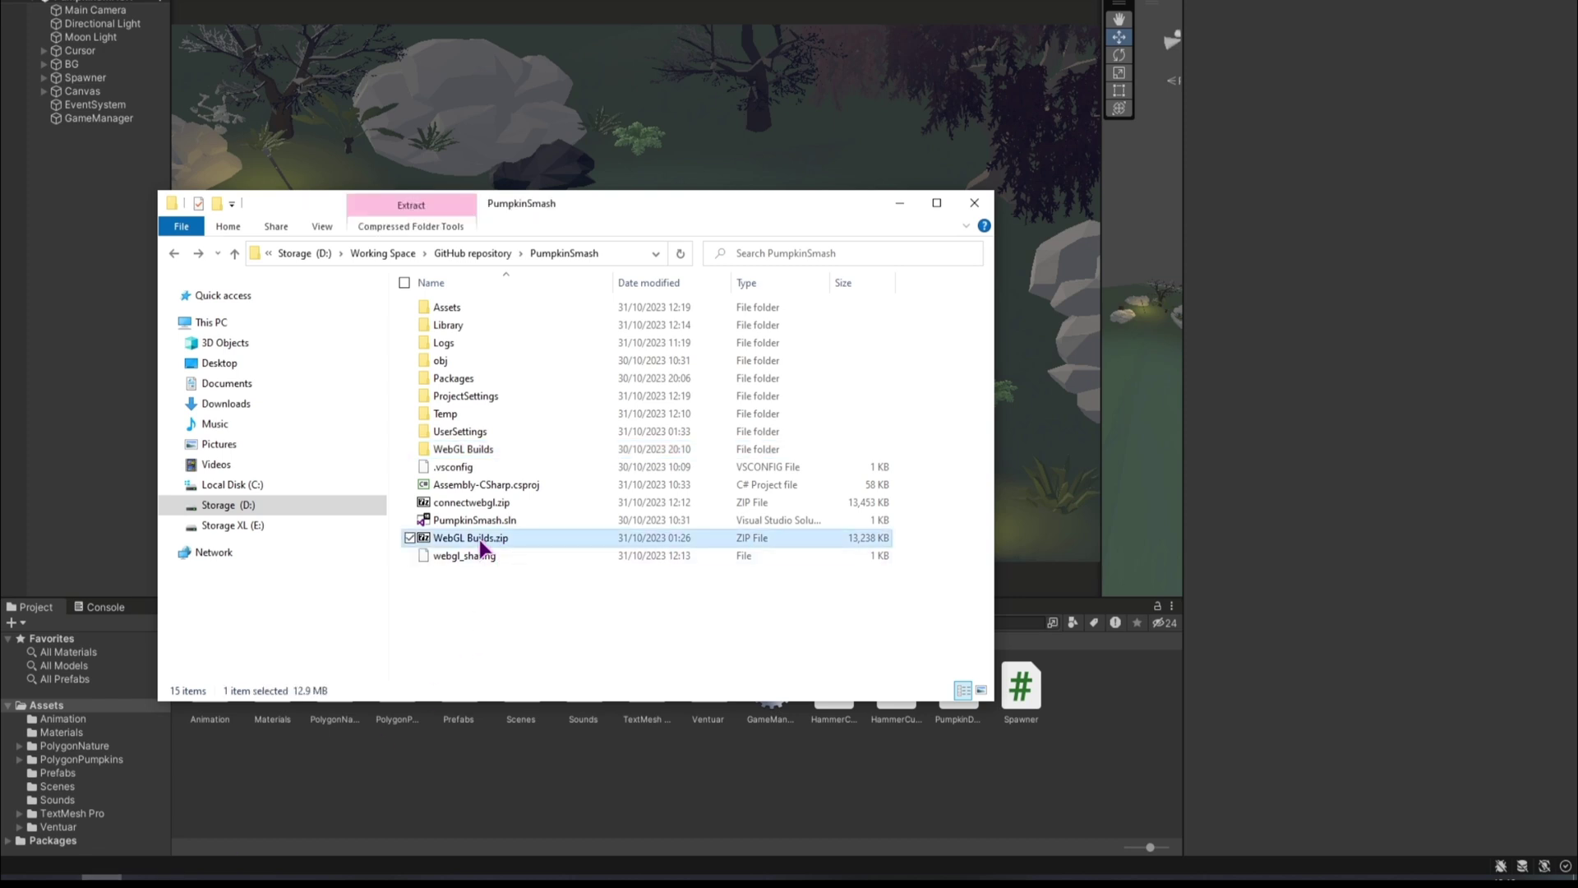
pyautogui.click(482, 544)
pyautogui.write('-')
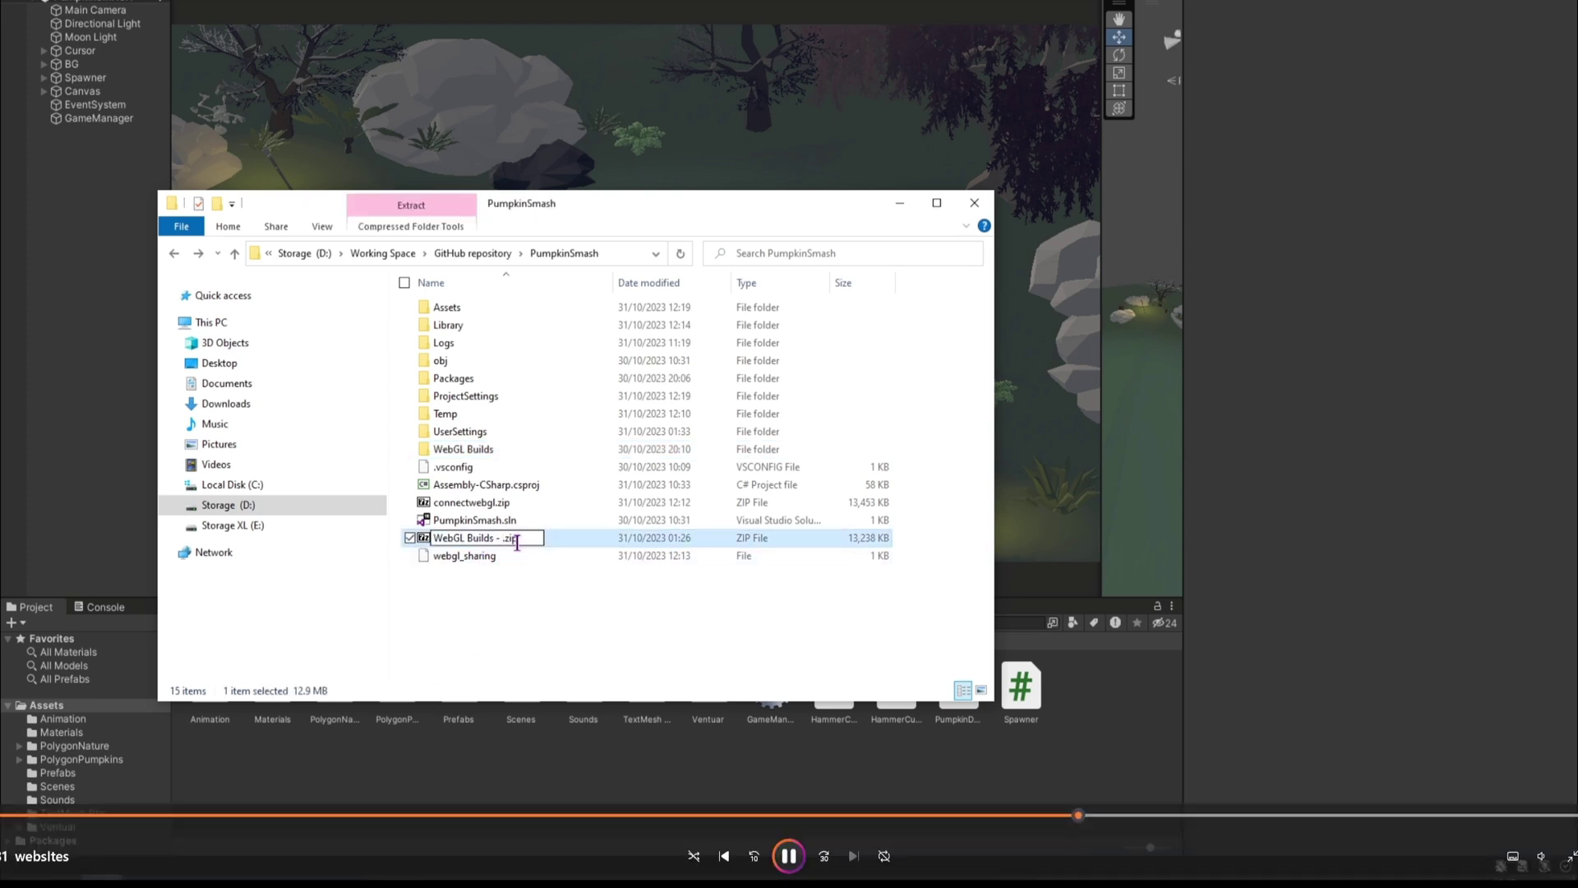
pyautogui.write('30.10')
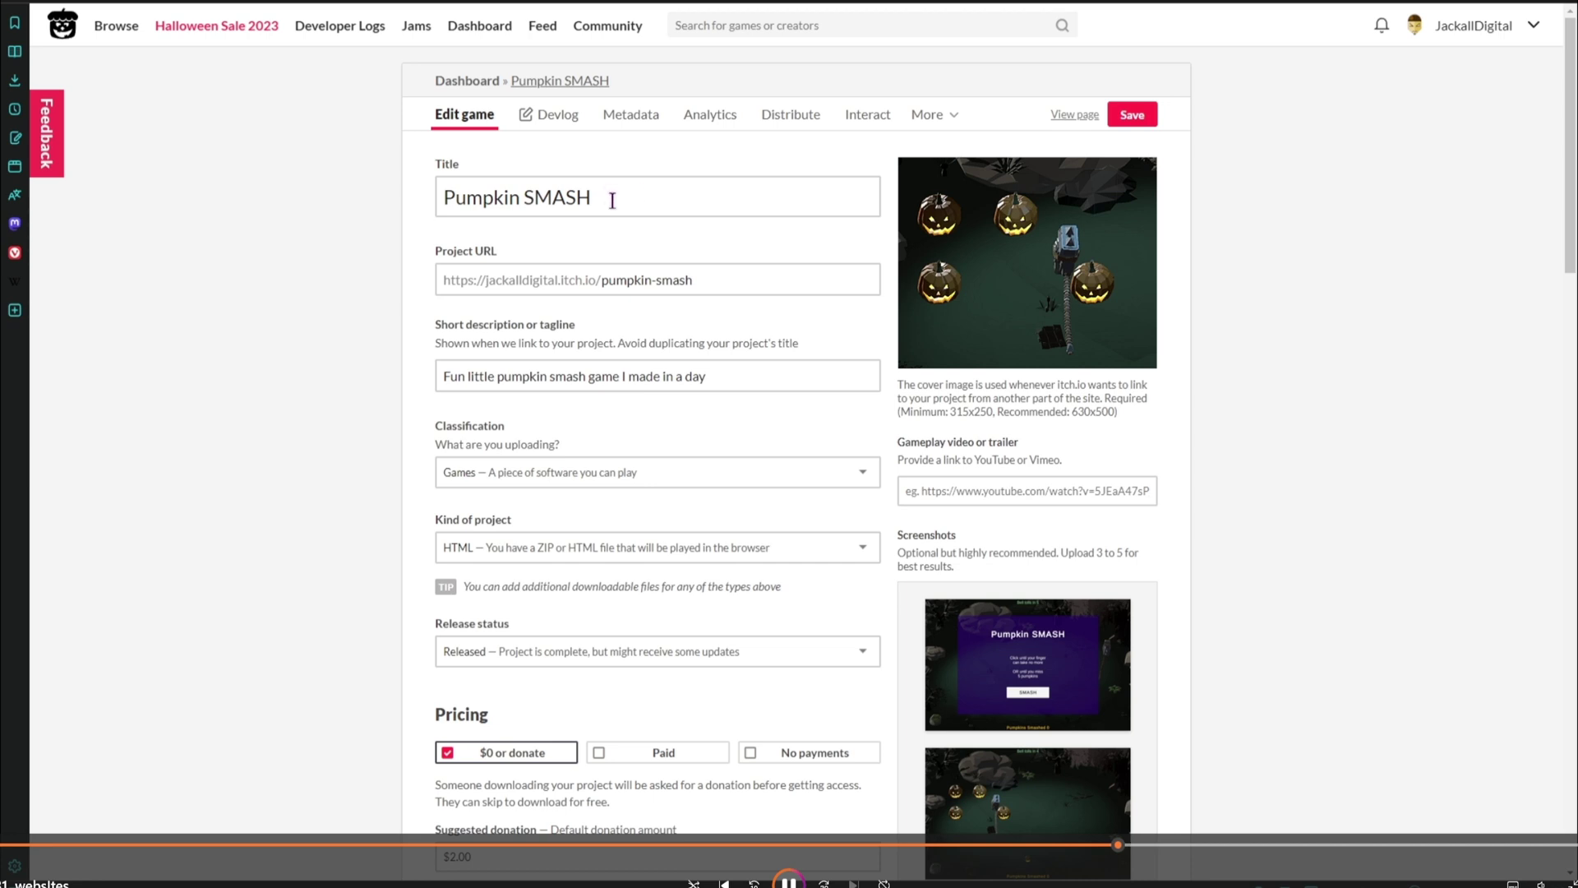
pyautogui.click(706, 283)
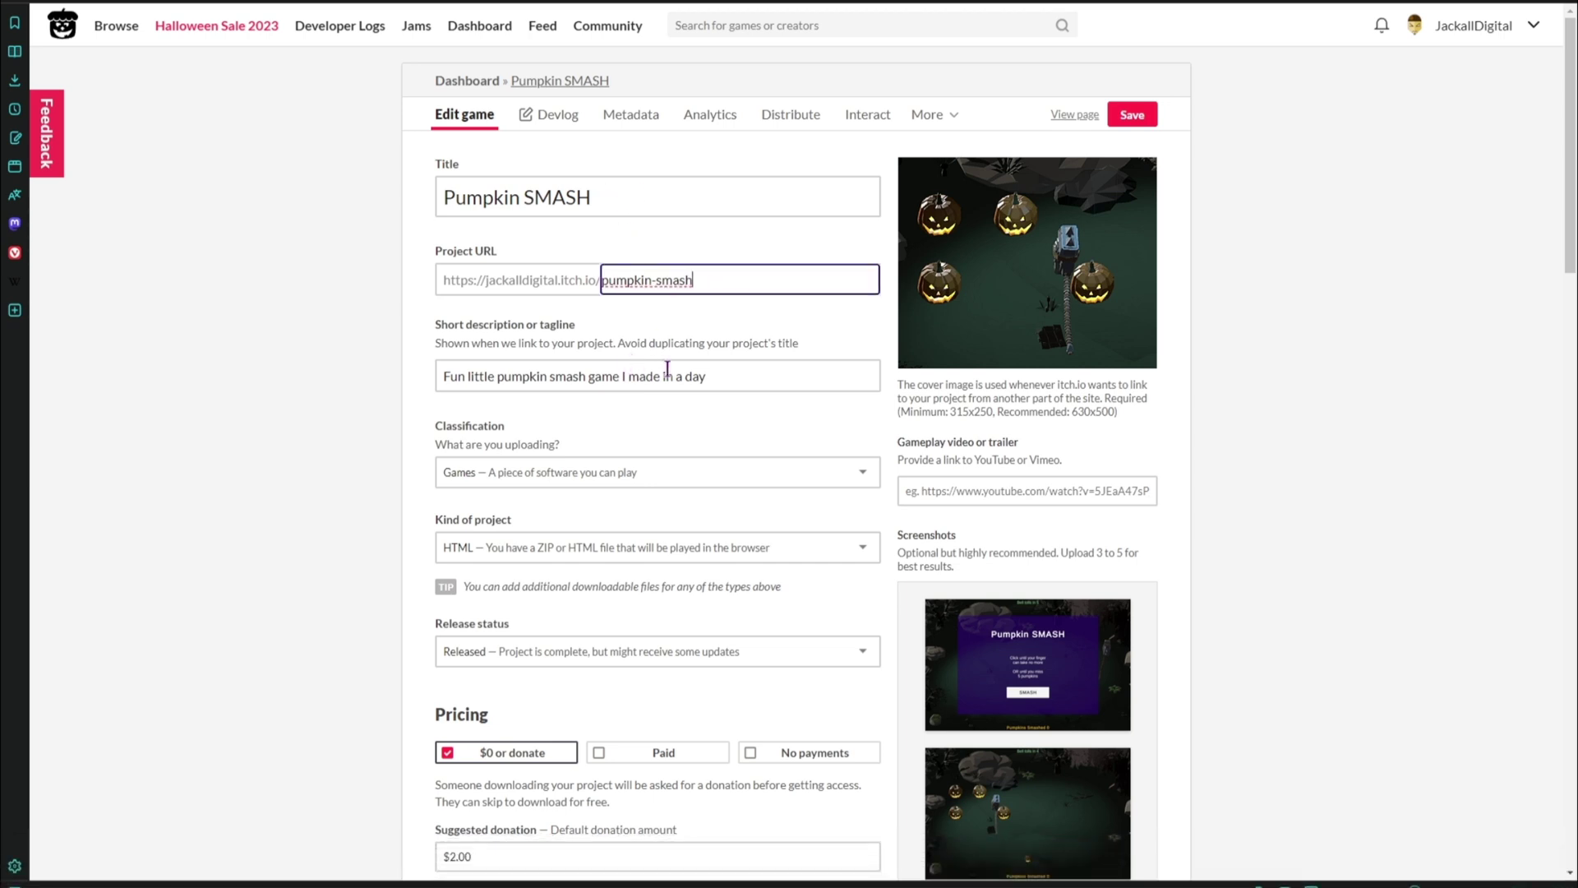
pyautogui.click(730, 370)
pyautogui.scroll(-1, 585, 414)
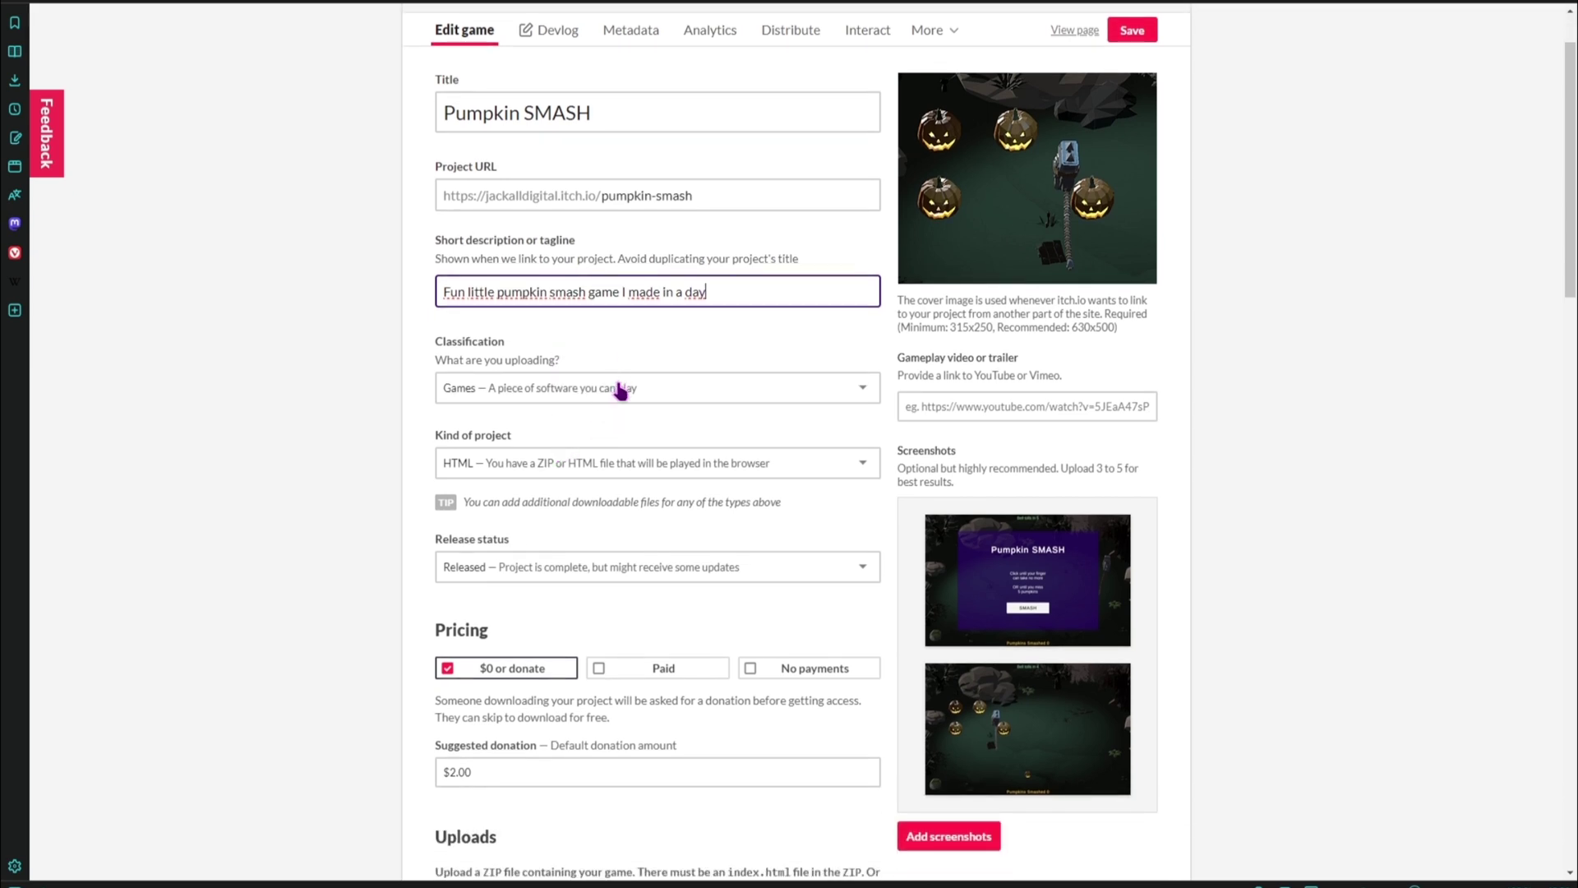
pyautogui.click(621, 390)
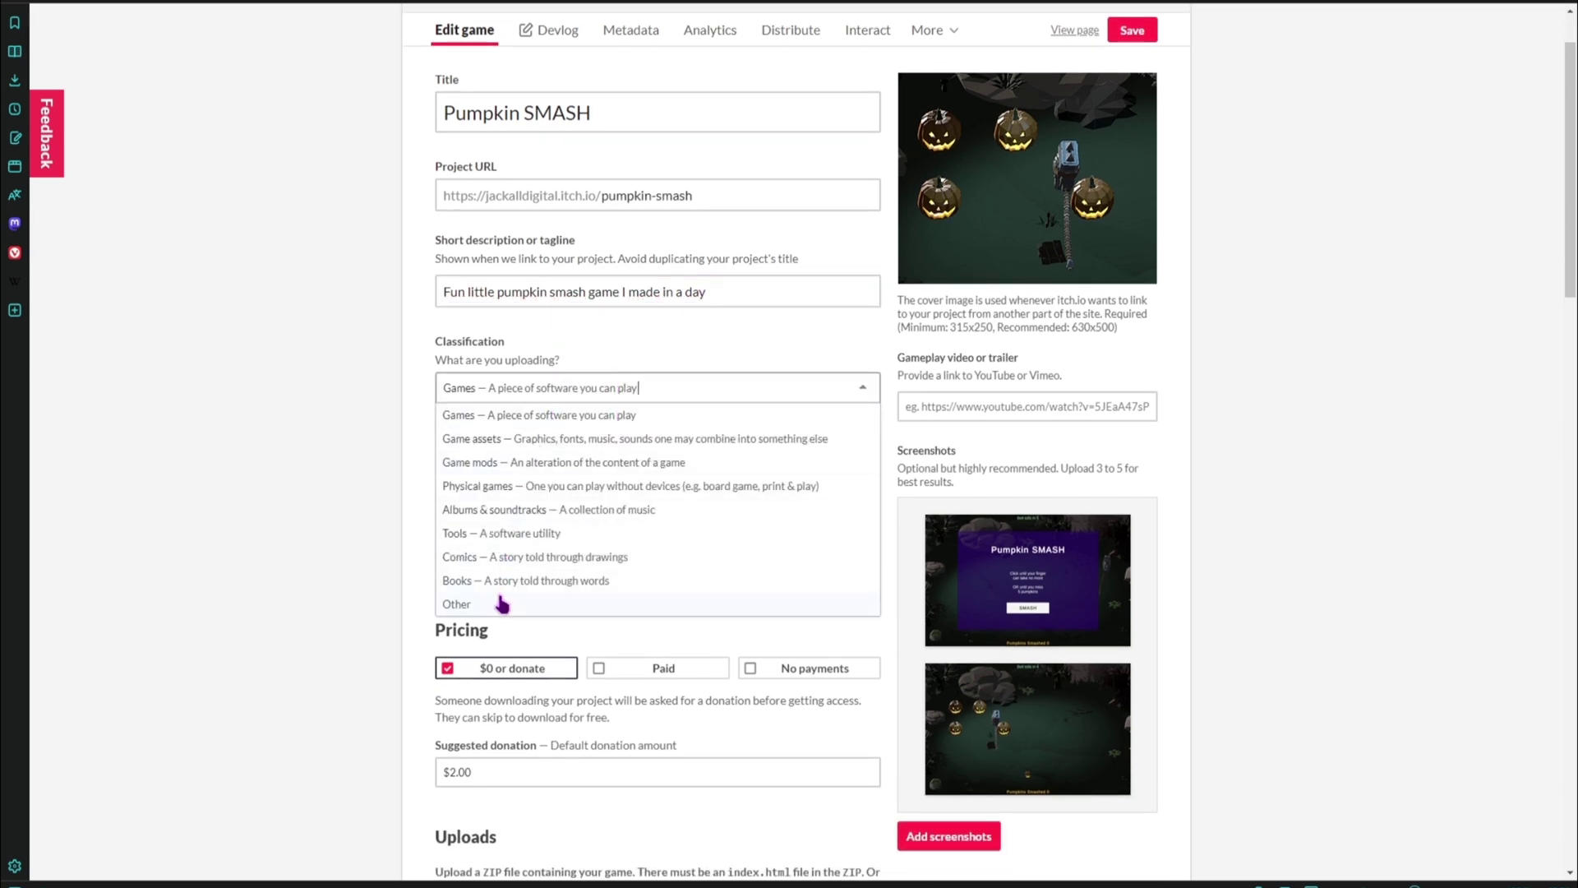
pyautogui.click(496, 416)
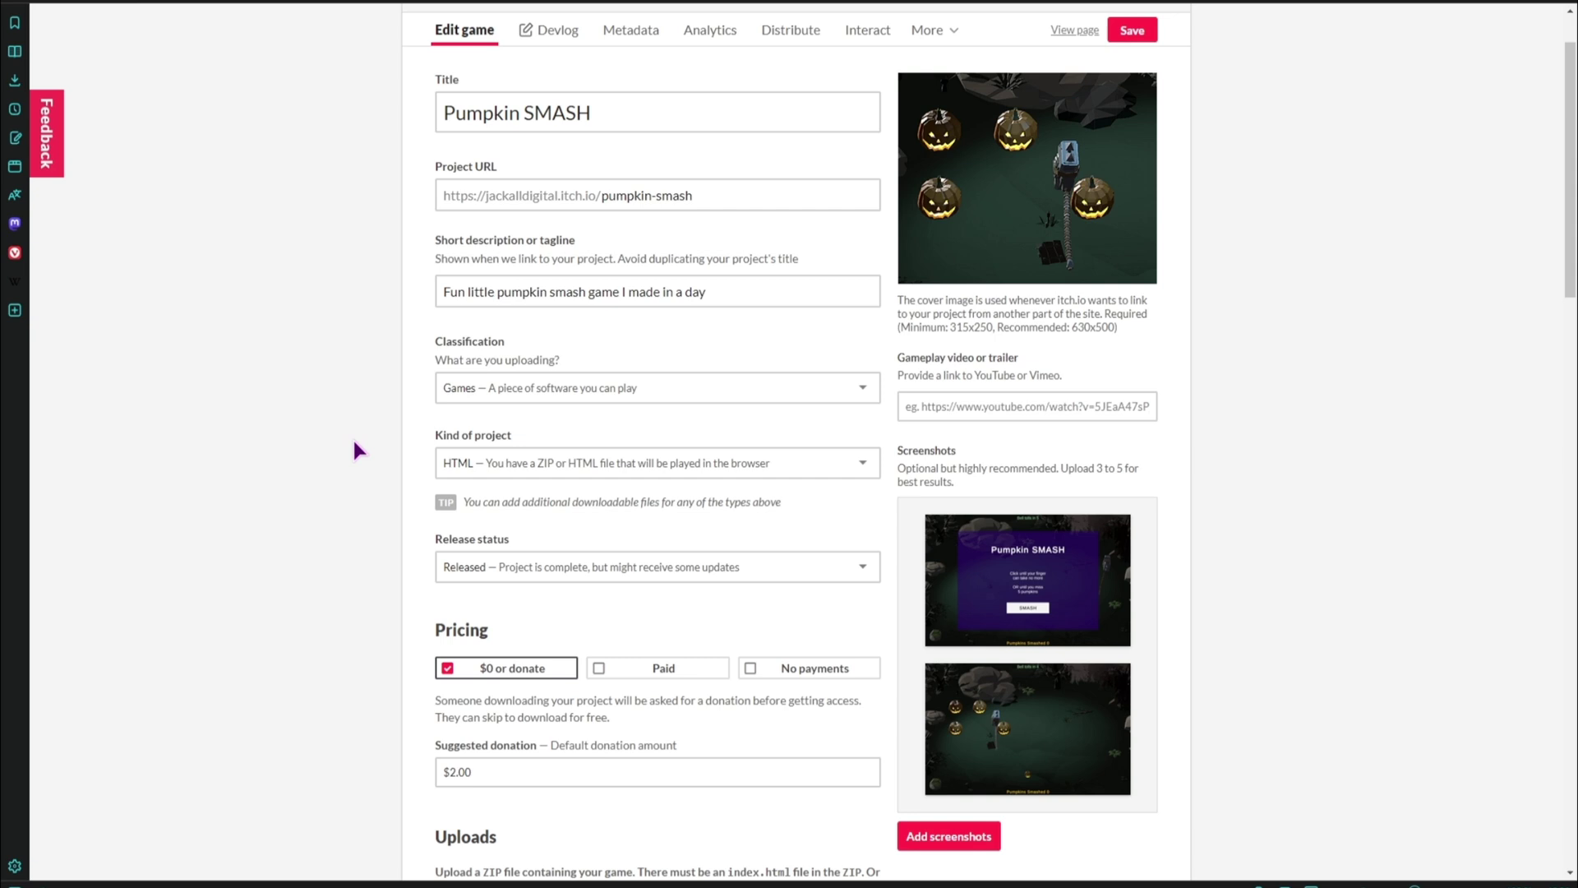
pyautogui.scroll(-1, 490, 412)
pyautogui.click(592, 380)
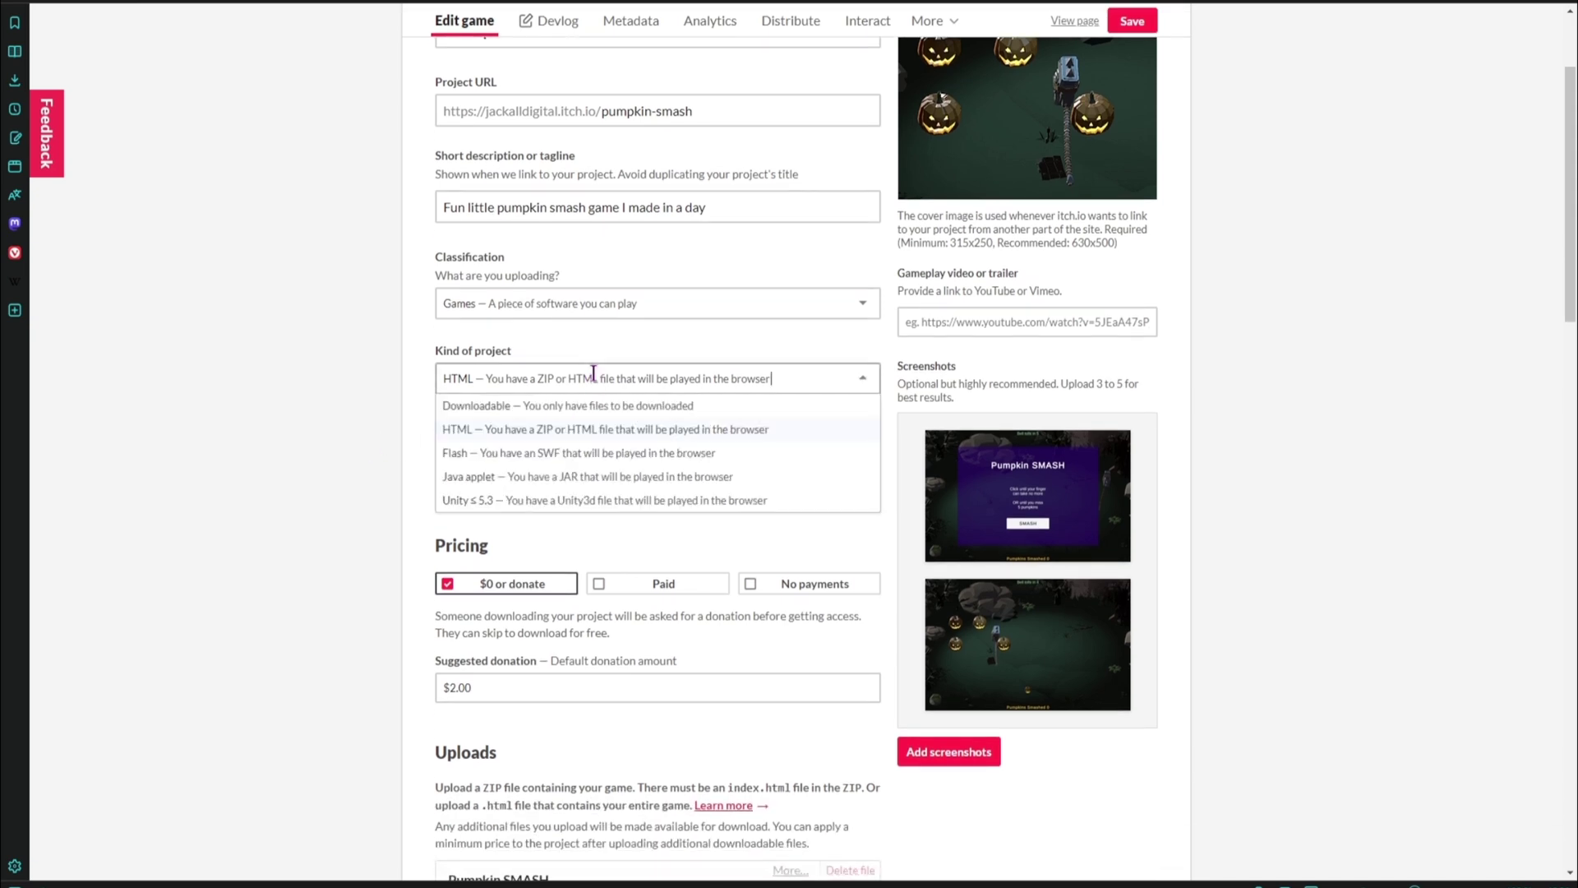
pyautogui.click(511, 431)
pyautogui.scroll(-1, 380, 451)
pyautogui.scroll(-1, 380, 452)
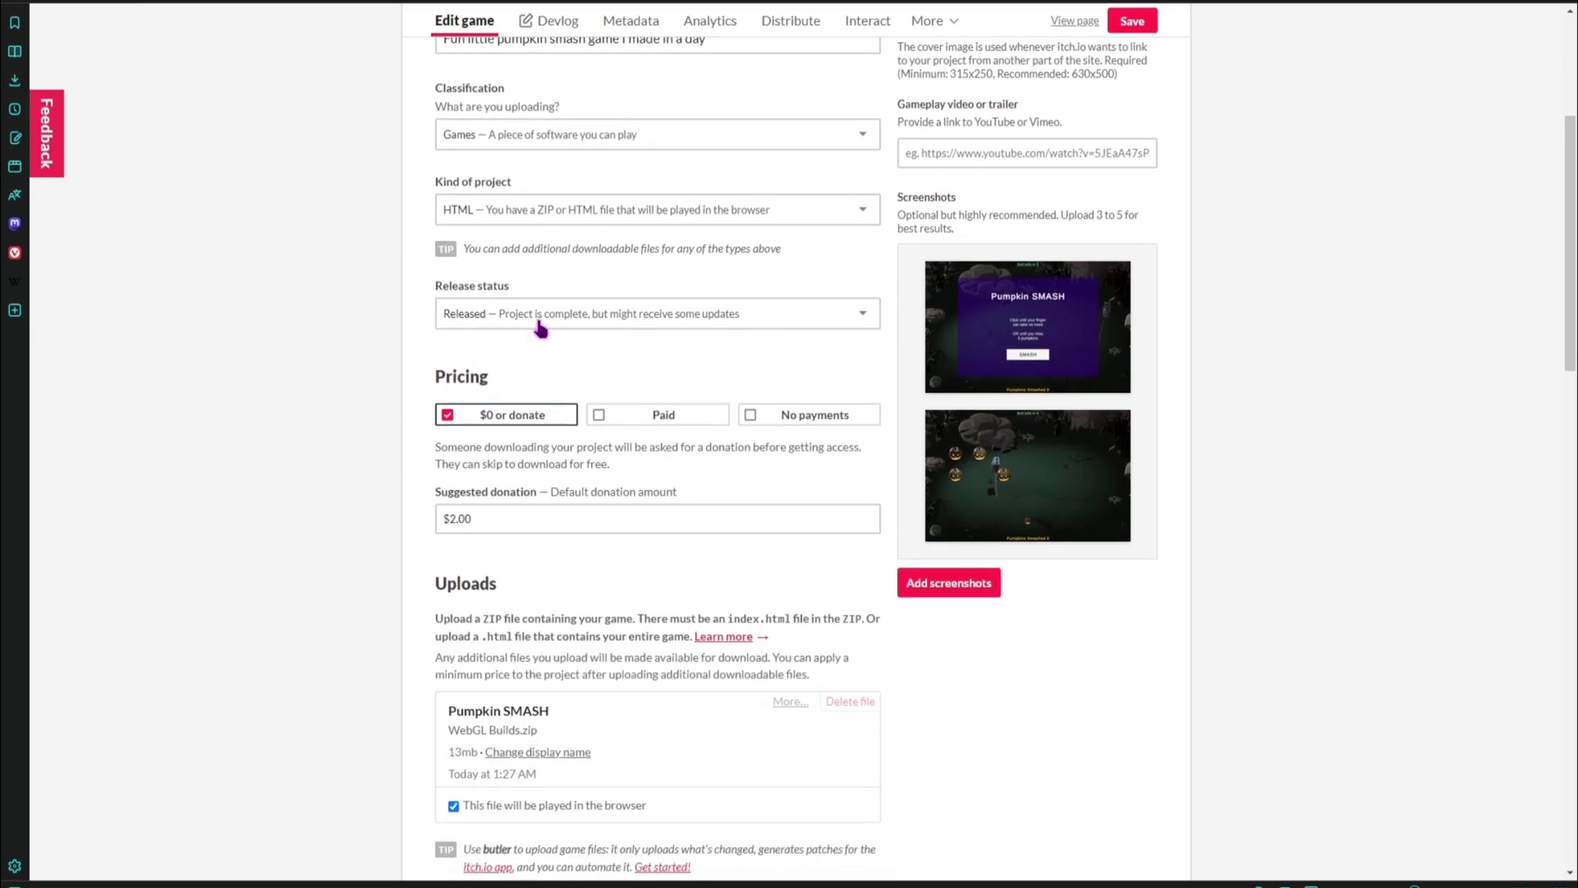
pyautogui.click(543, 314)
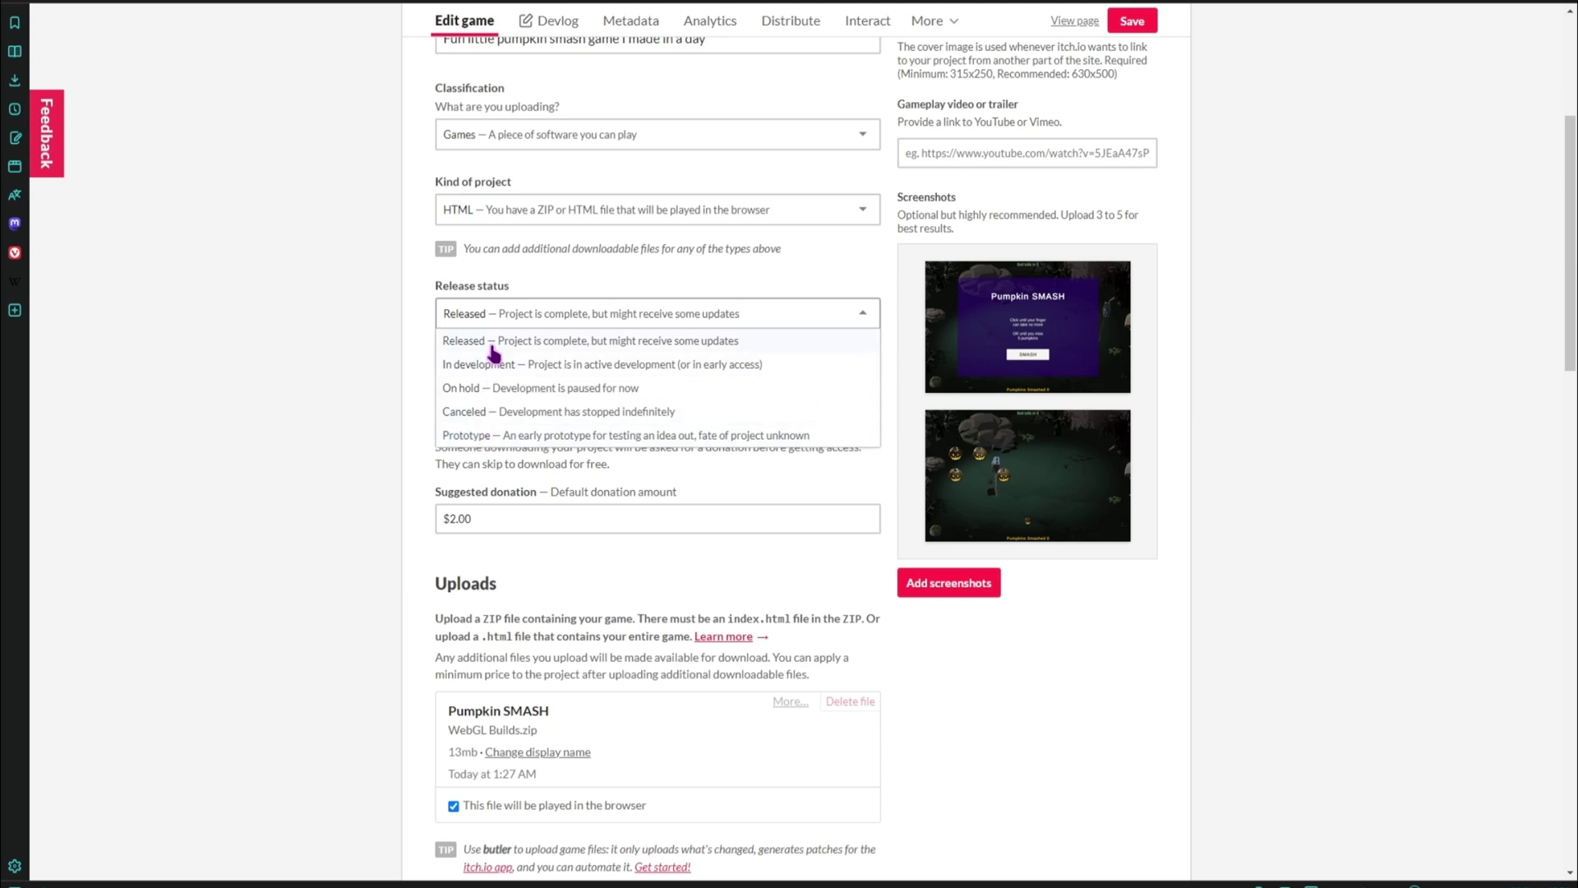
pyautogui.scroll(-1, 388, 401)
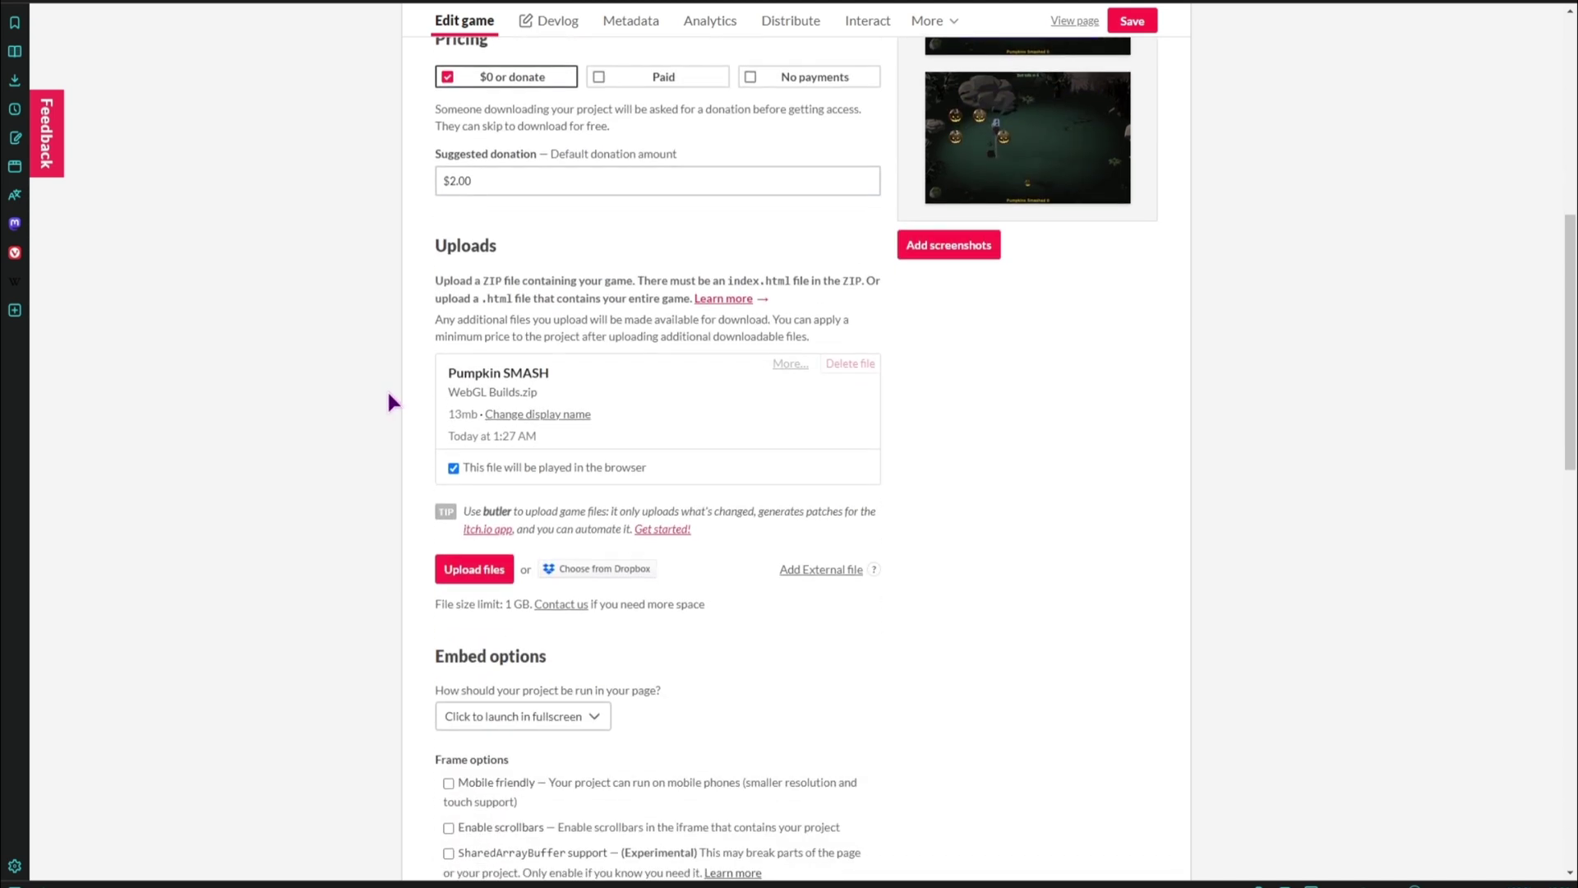
pyautogui.scroll(-1, 387, 400)
# - Delete the old WebGL Builds.zip upload and browse to Storage > PumpkinSmash for a replacement
pyautogui.click(865, 372)
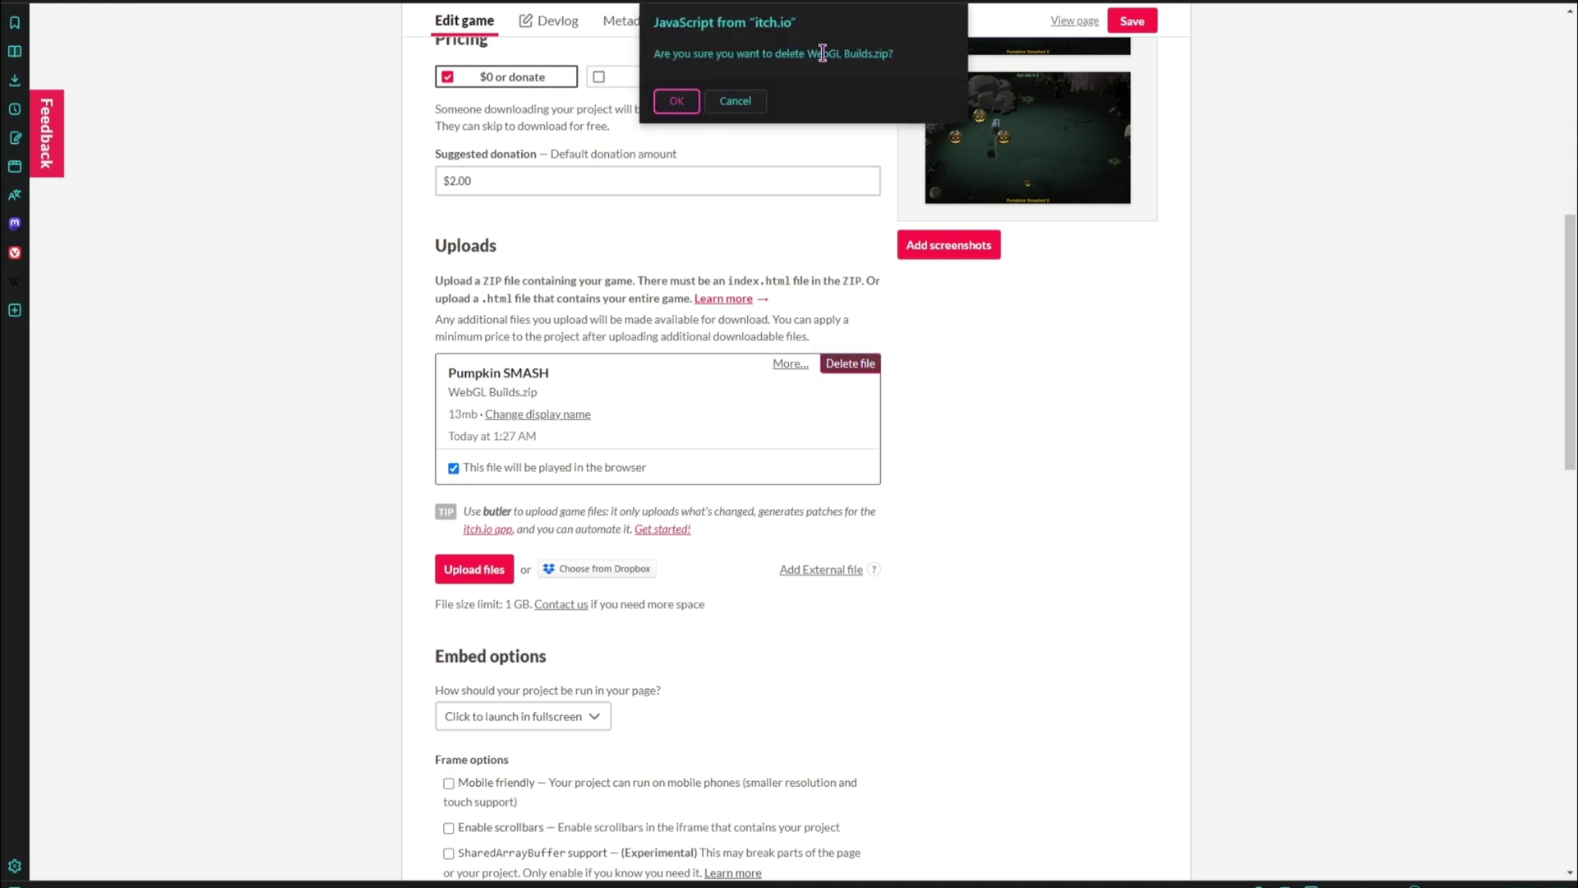
pyautogui.click(676, 101)
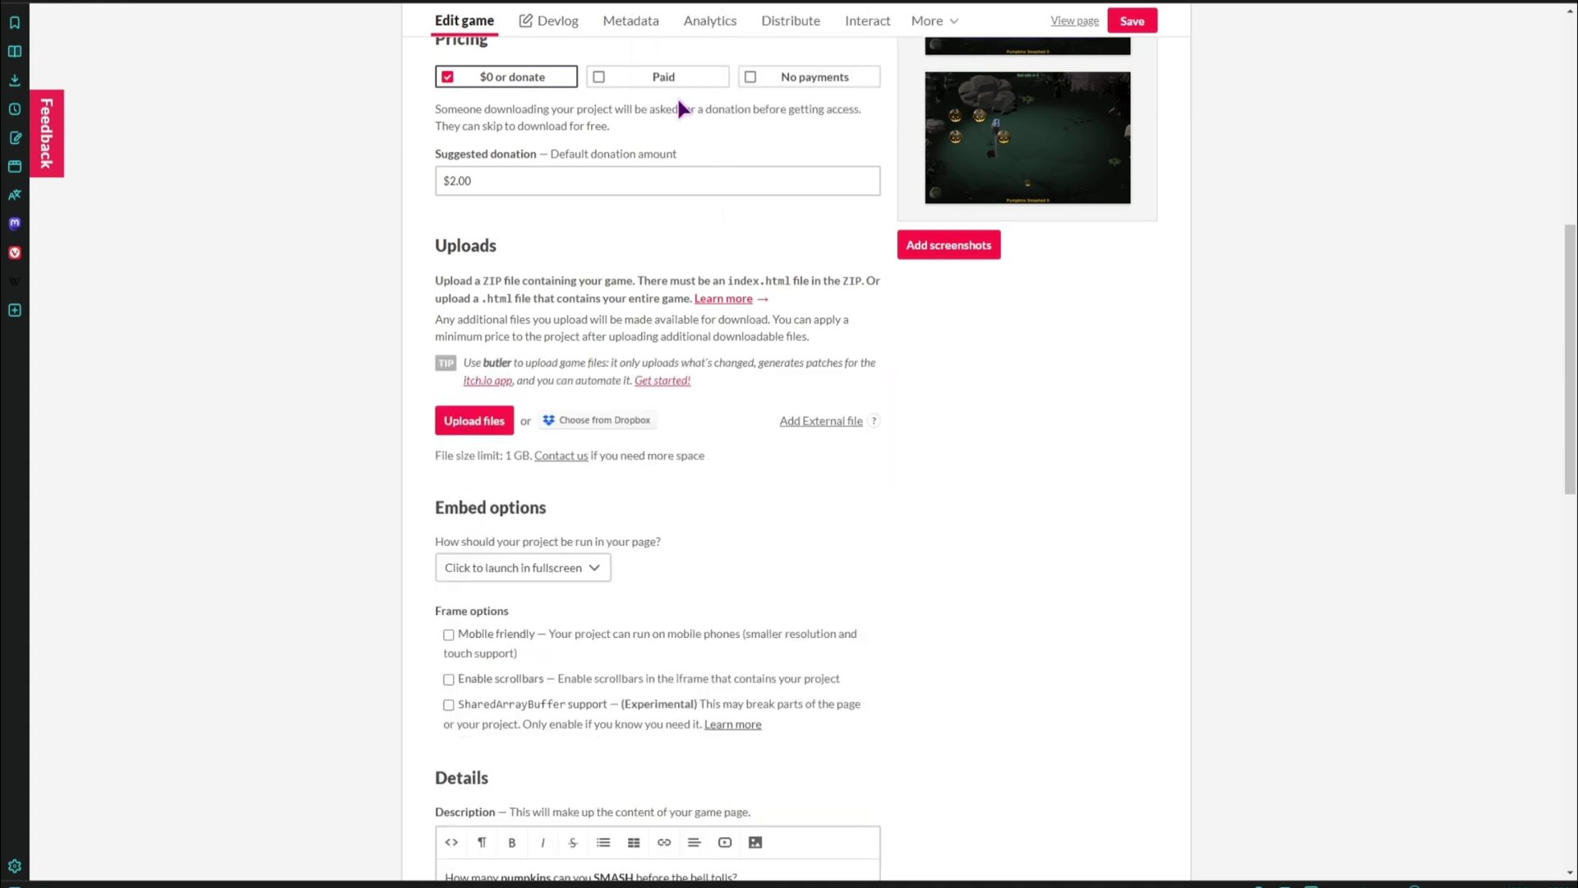
pyautogui.click(468, 422)
pyautogui.doubleClick(235, 224)
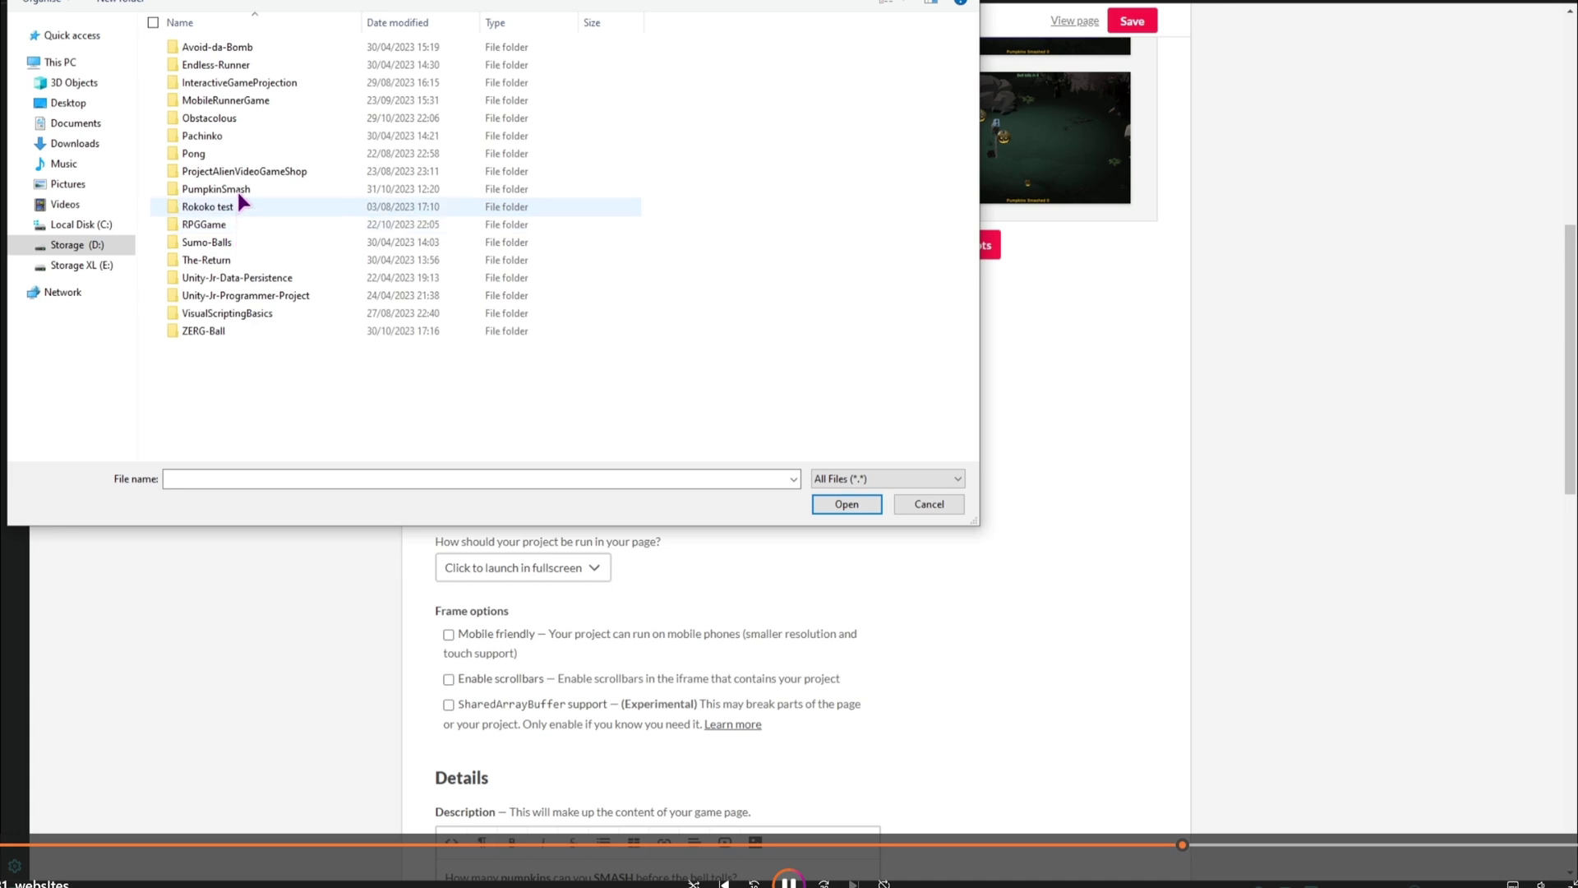
pyautogui.doubleClick(240, 191)
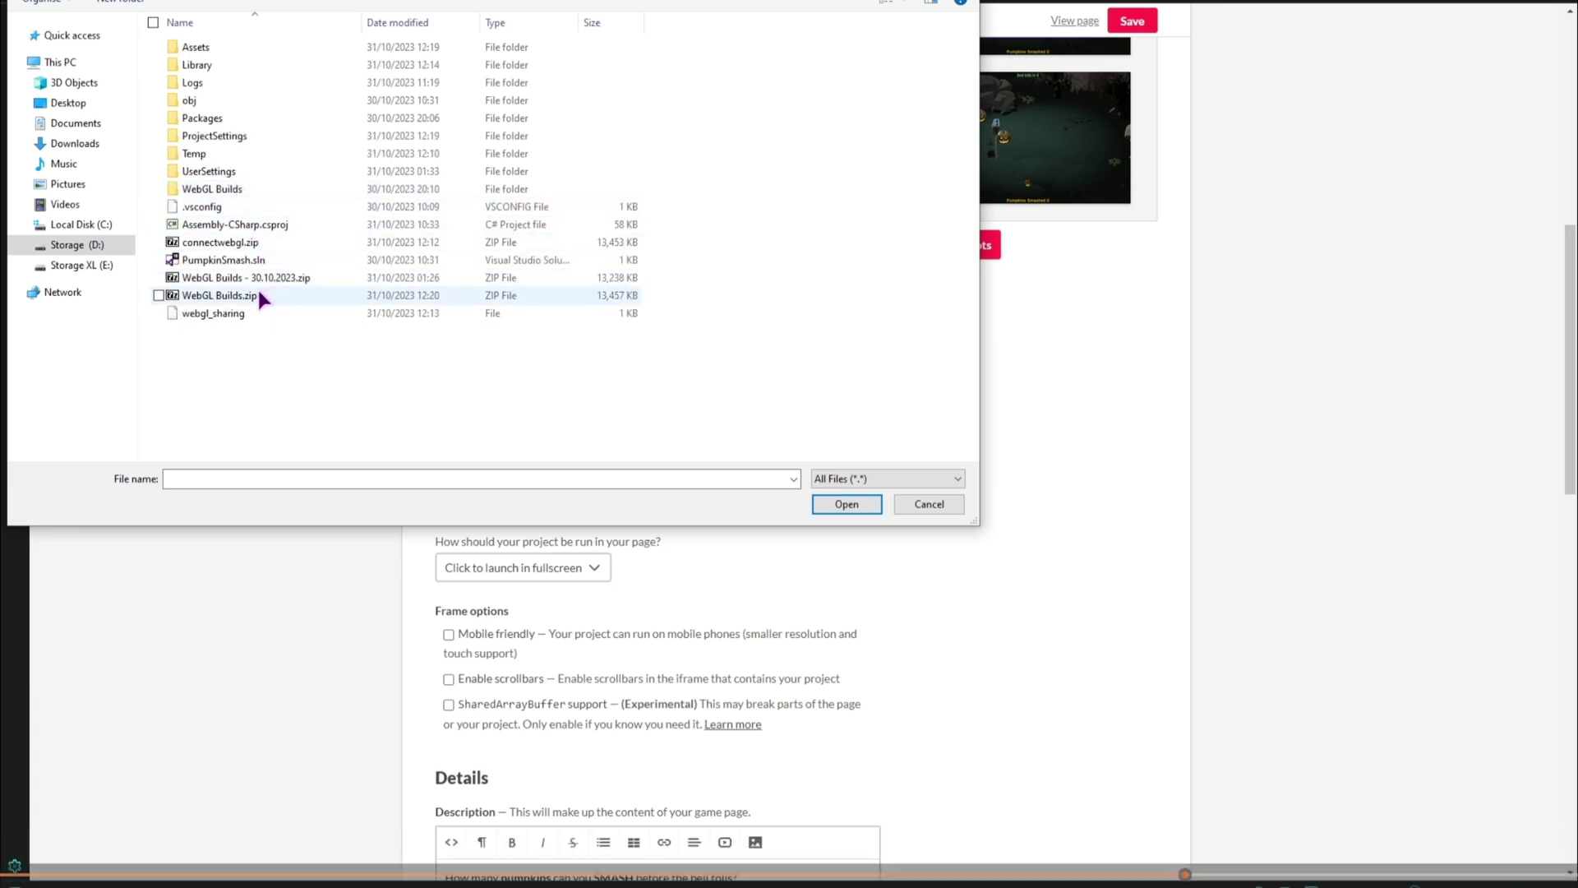
# - Upload the new WebGL Builds.zip from the PumpkinSmash folder
pyautogui.click(242, 297)
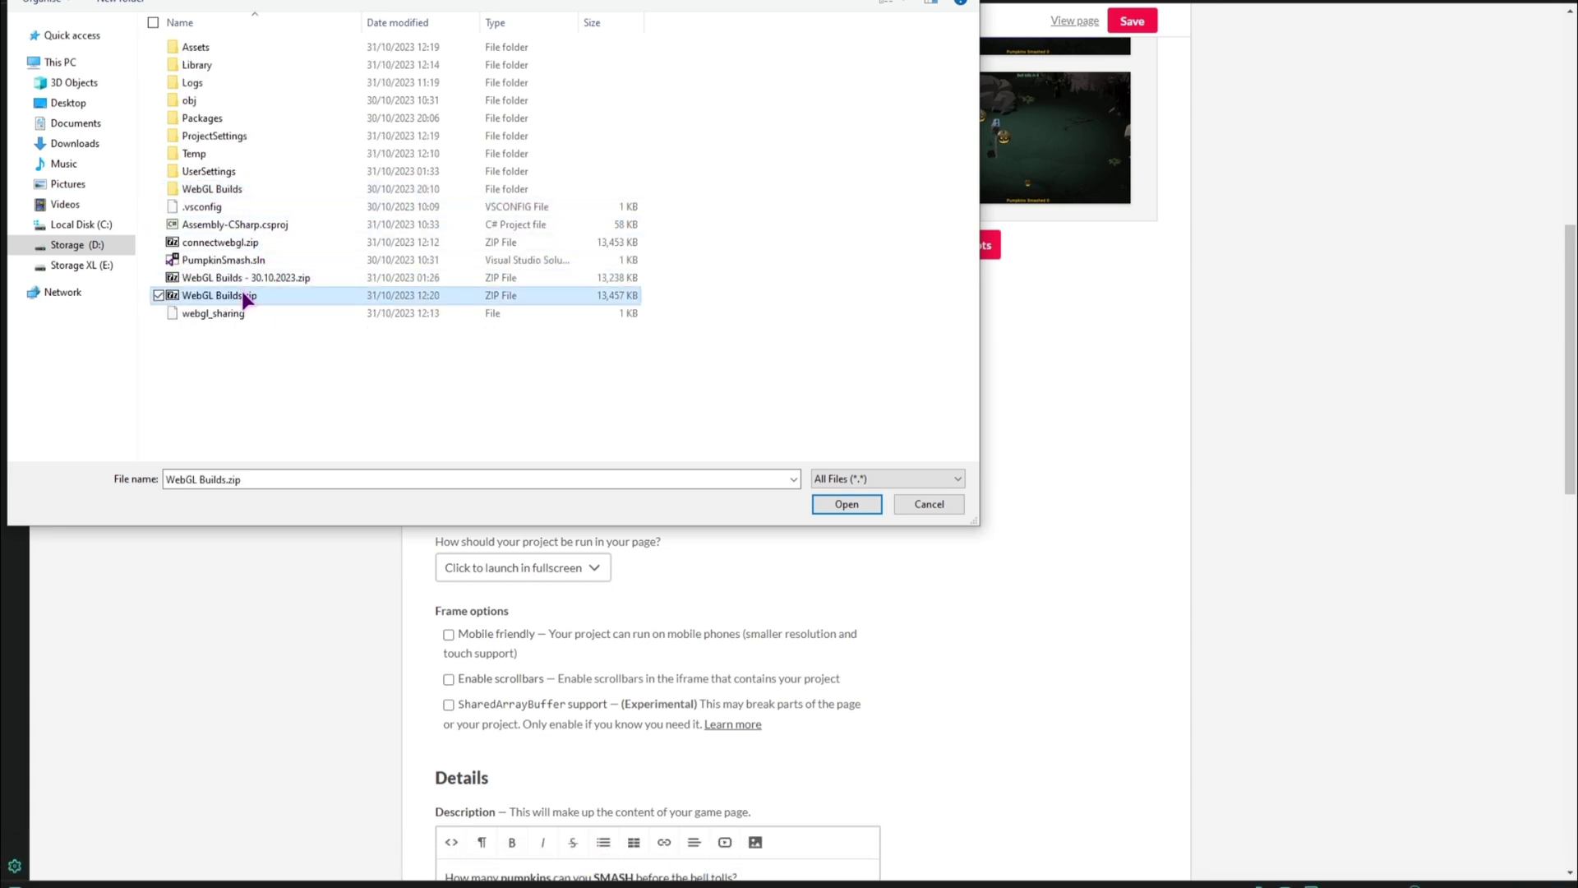
pyautogui.click(828, 506)
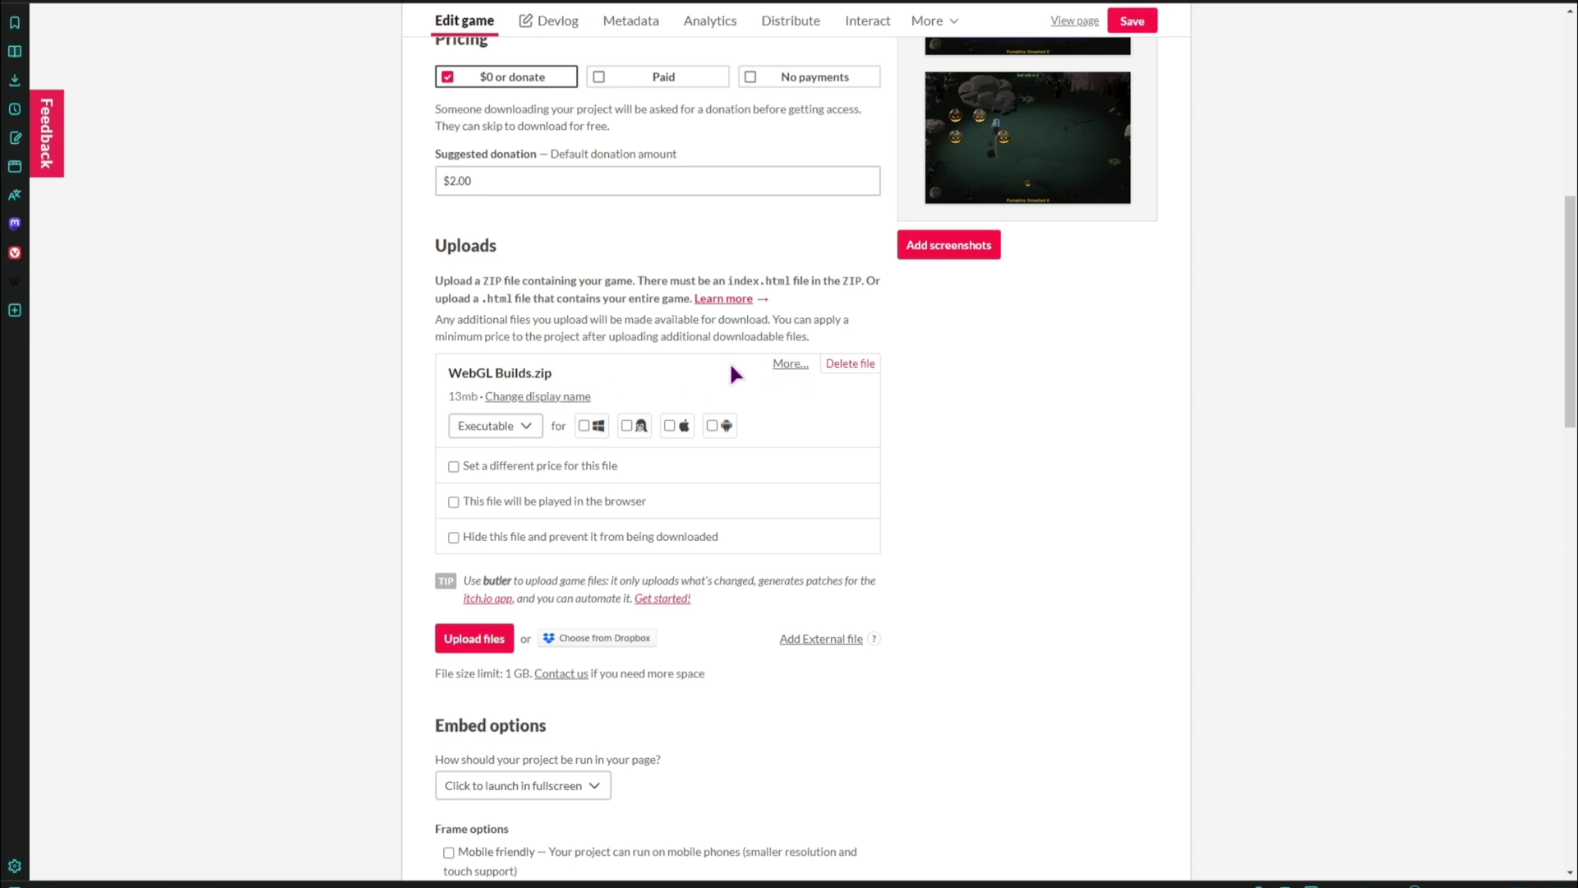
# - Name the upload 'Pumpkin SMASH', keep it Executable, and mark it as played in the browser
pyautogui.click(554, 397)
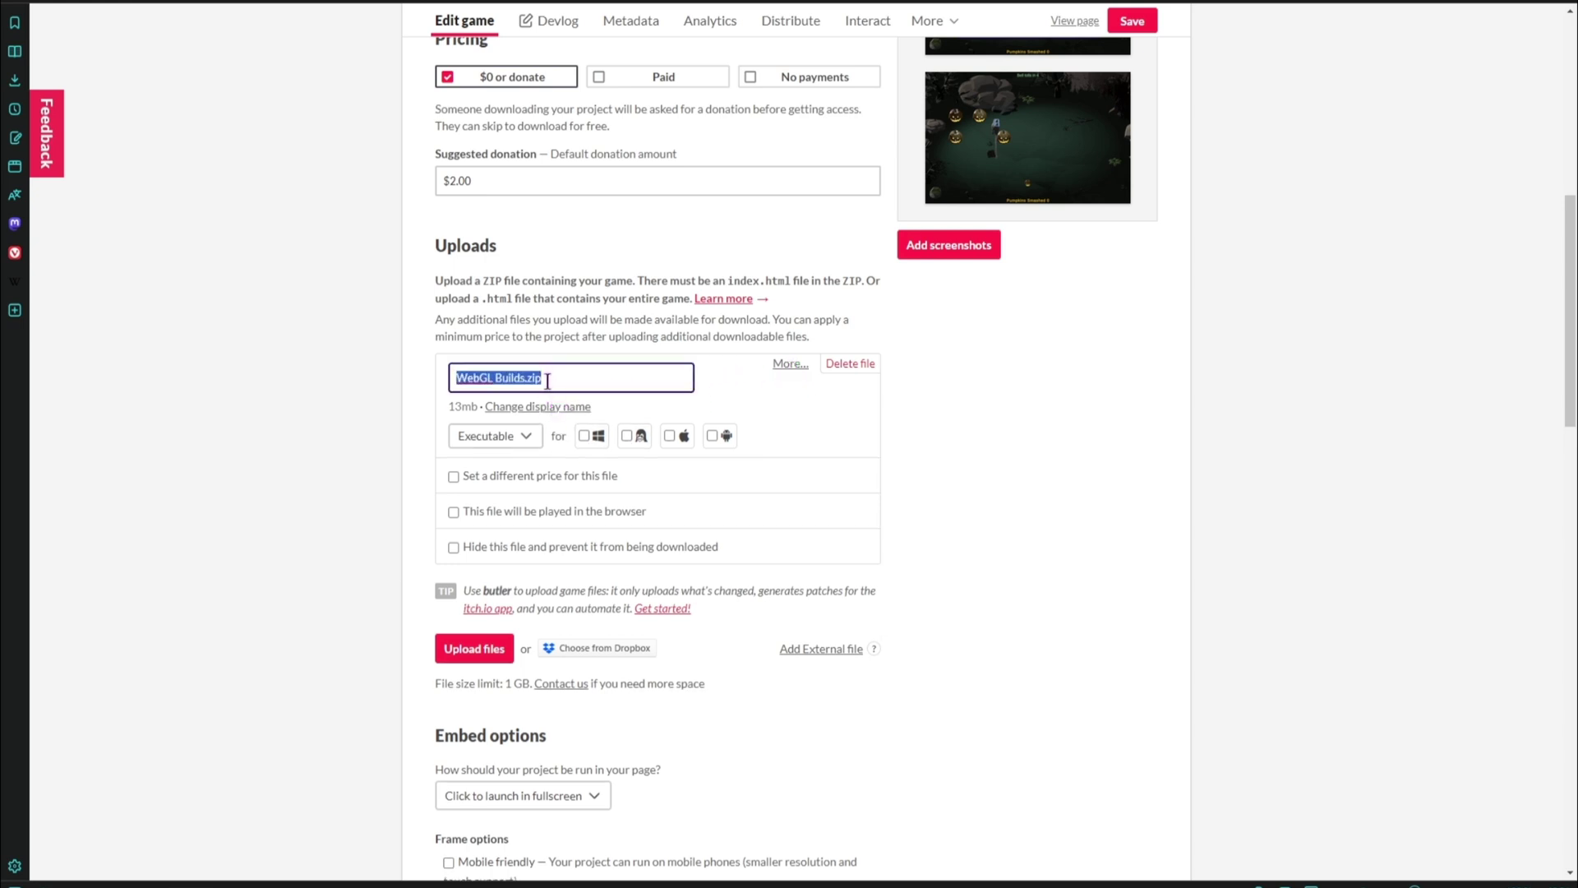
pyautogui.write('Pumpkin SMASH')
pyautogui.click(538, 437)
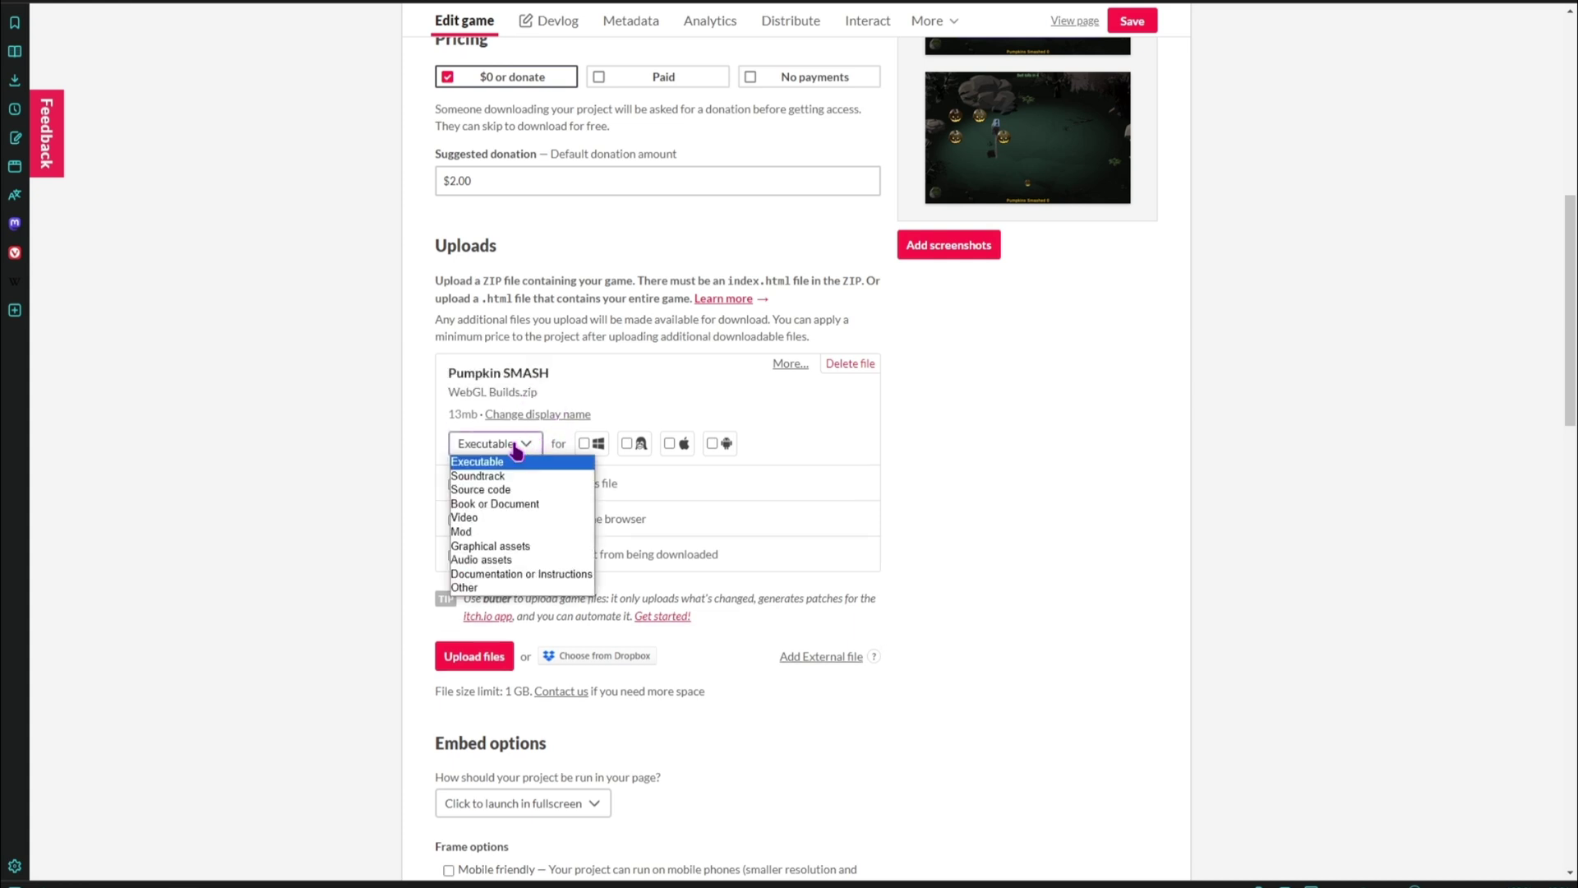
pyautogui.click(420, 431)
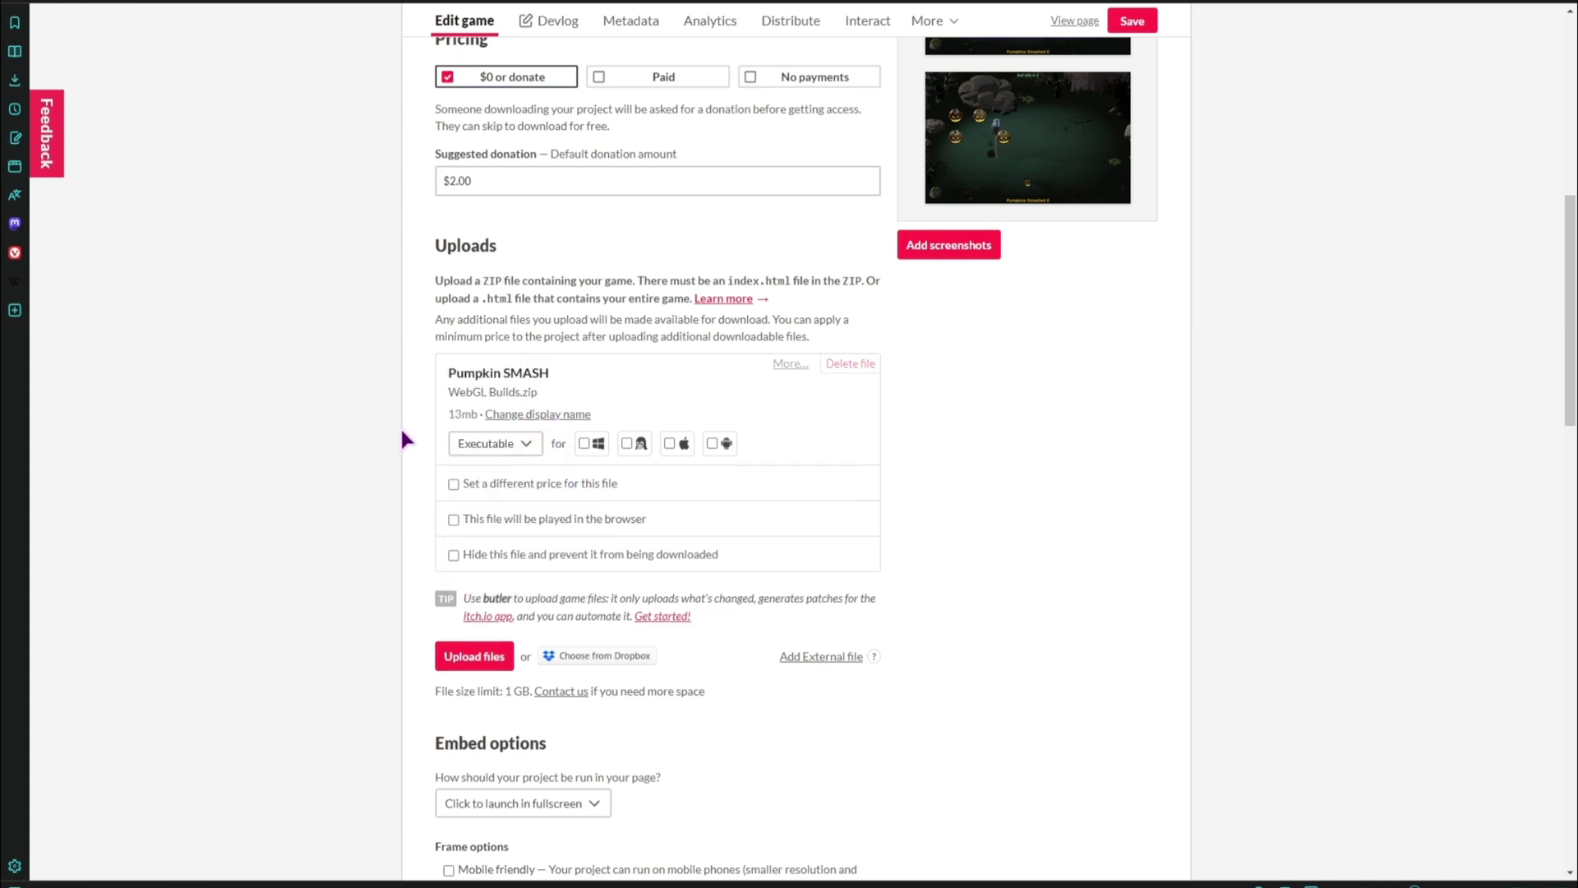
pyautogui.click(455, 519)
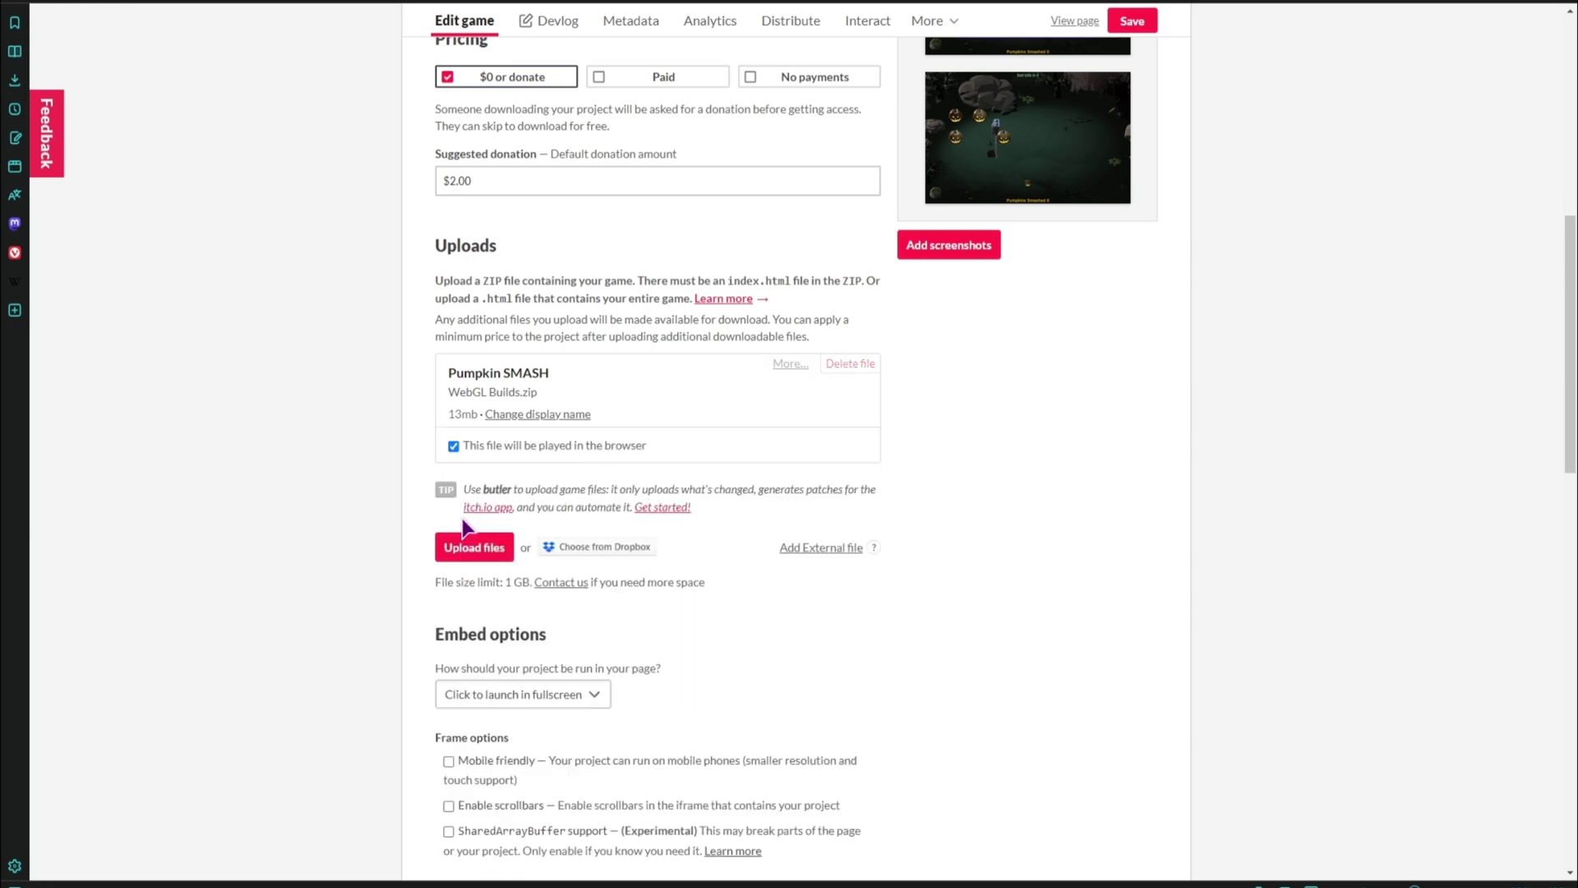
pyautogui.click(492, 446)
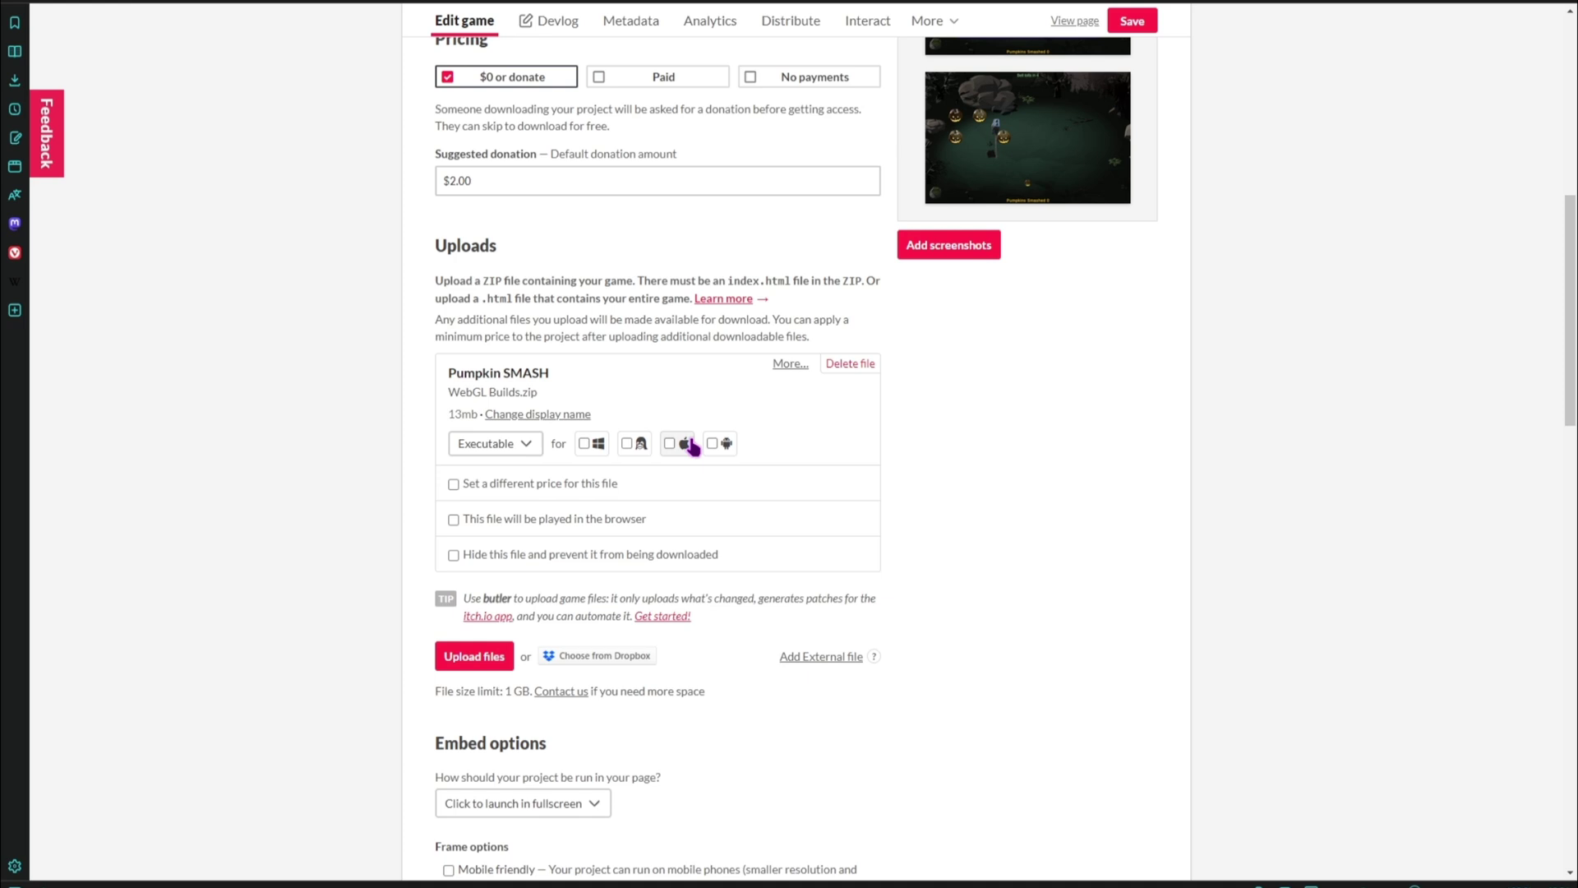
pyautogui.click(454, 519)
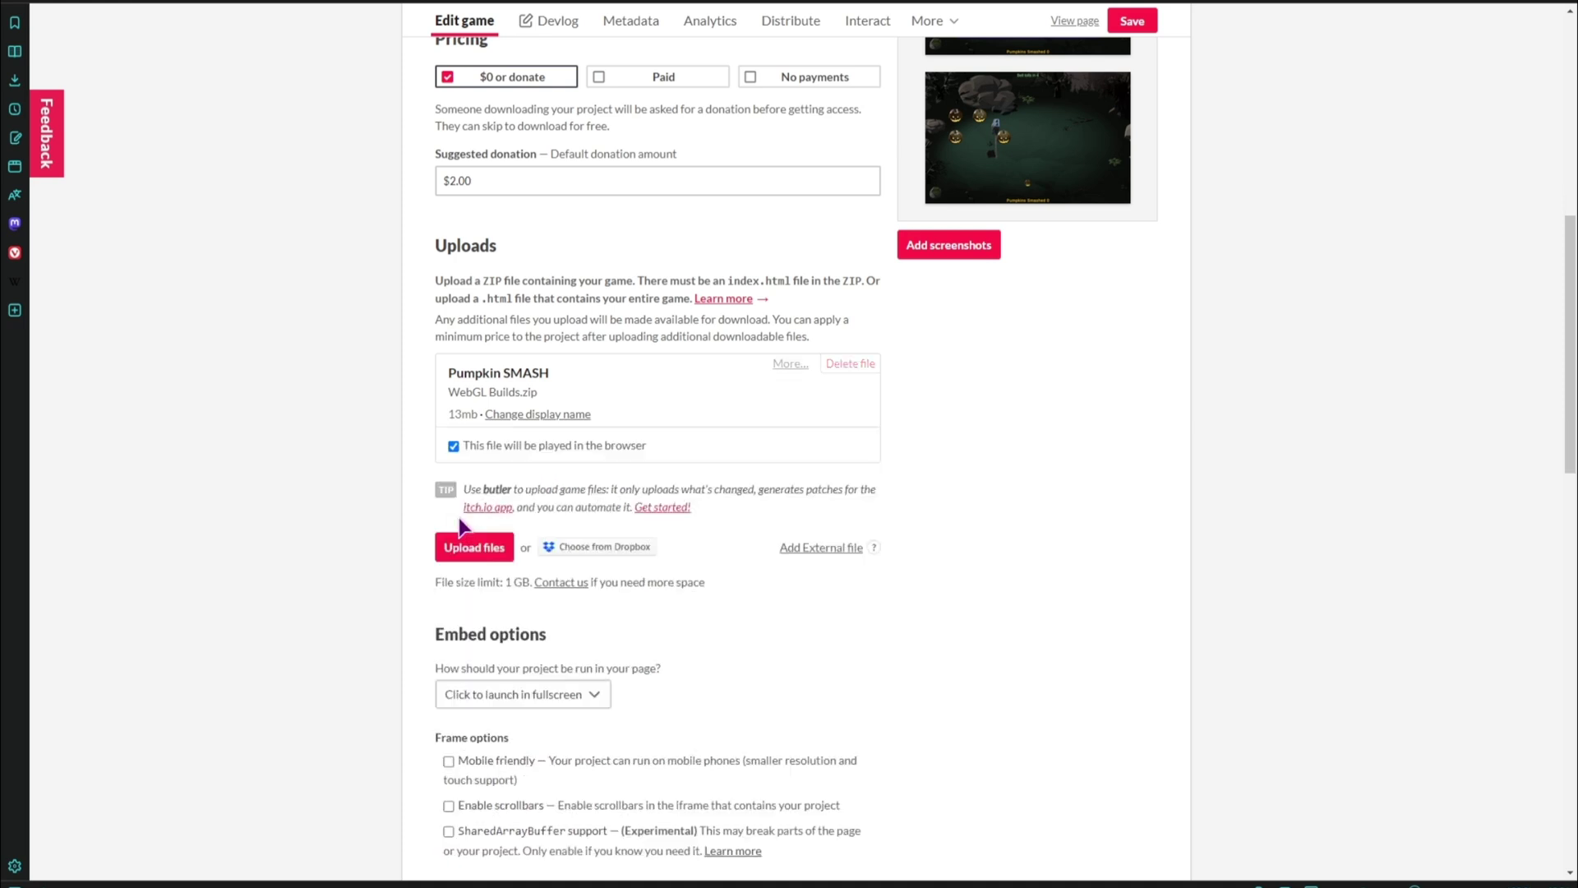
pyautogui.scroll(-3, 359, 412)
pyautogui.scroll(1, 434, 419)
# - Try 'Embed in page', then return the embed option to 'Click to launch in fullscreen'
pyautogui.click(596, 358)
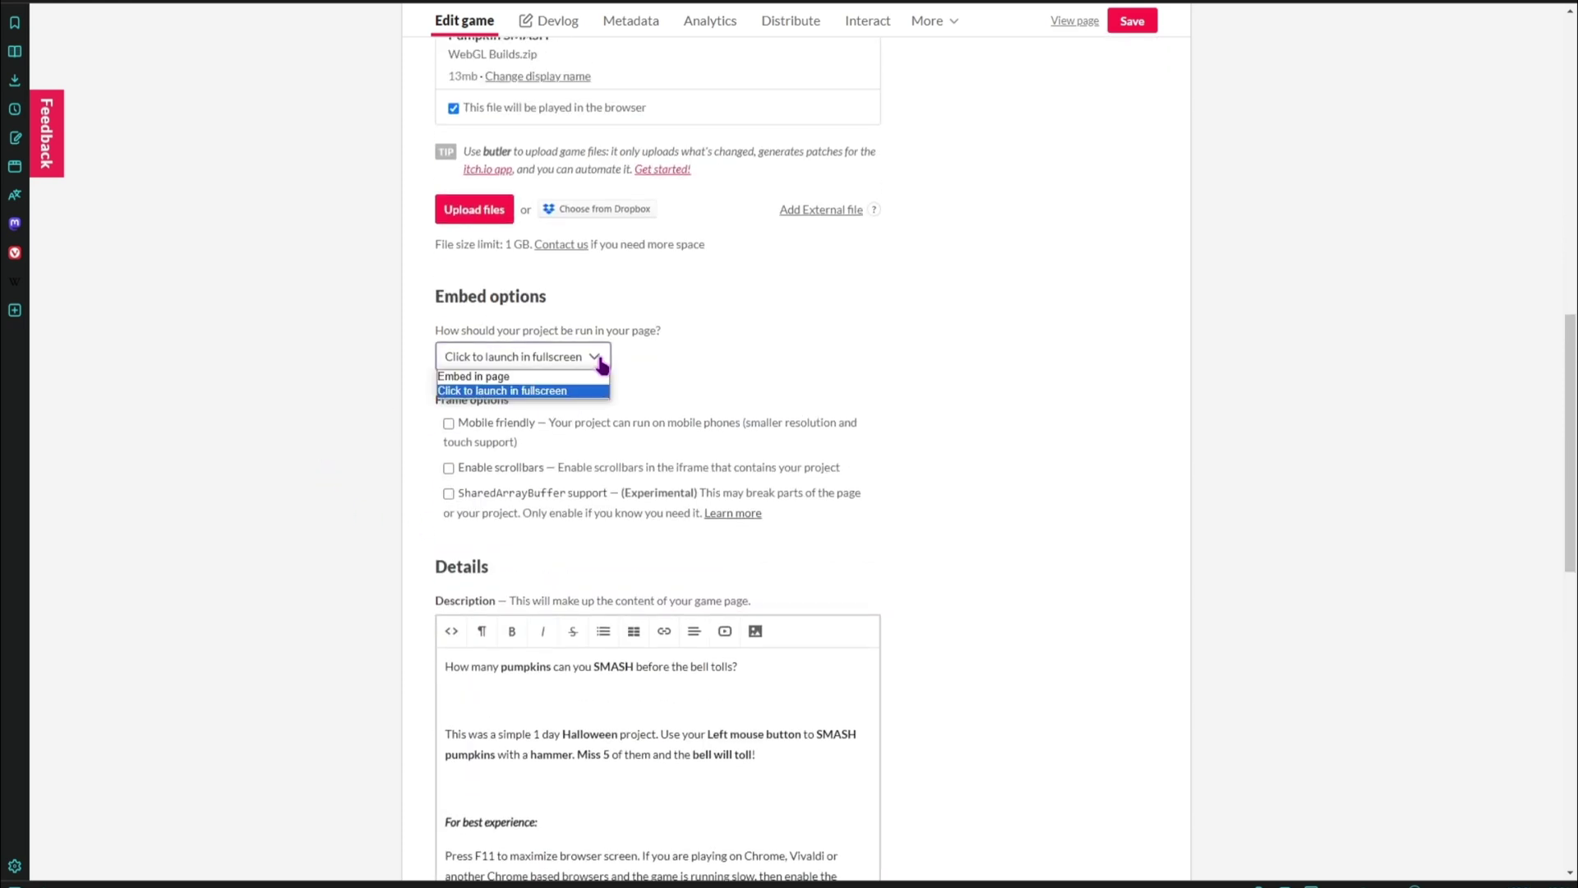
pyautogui.click(520, 381)
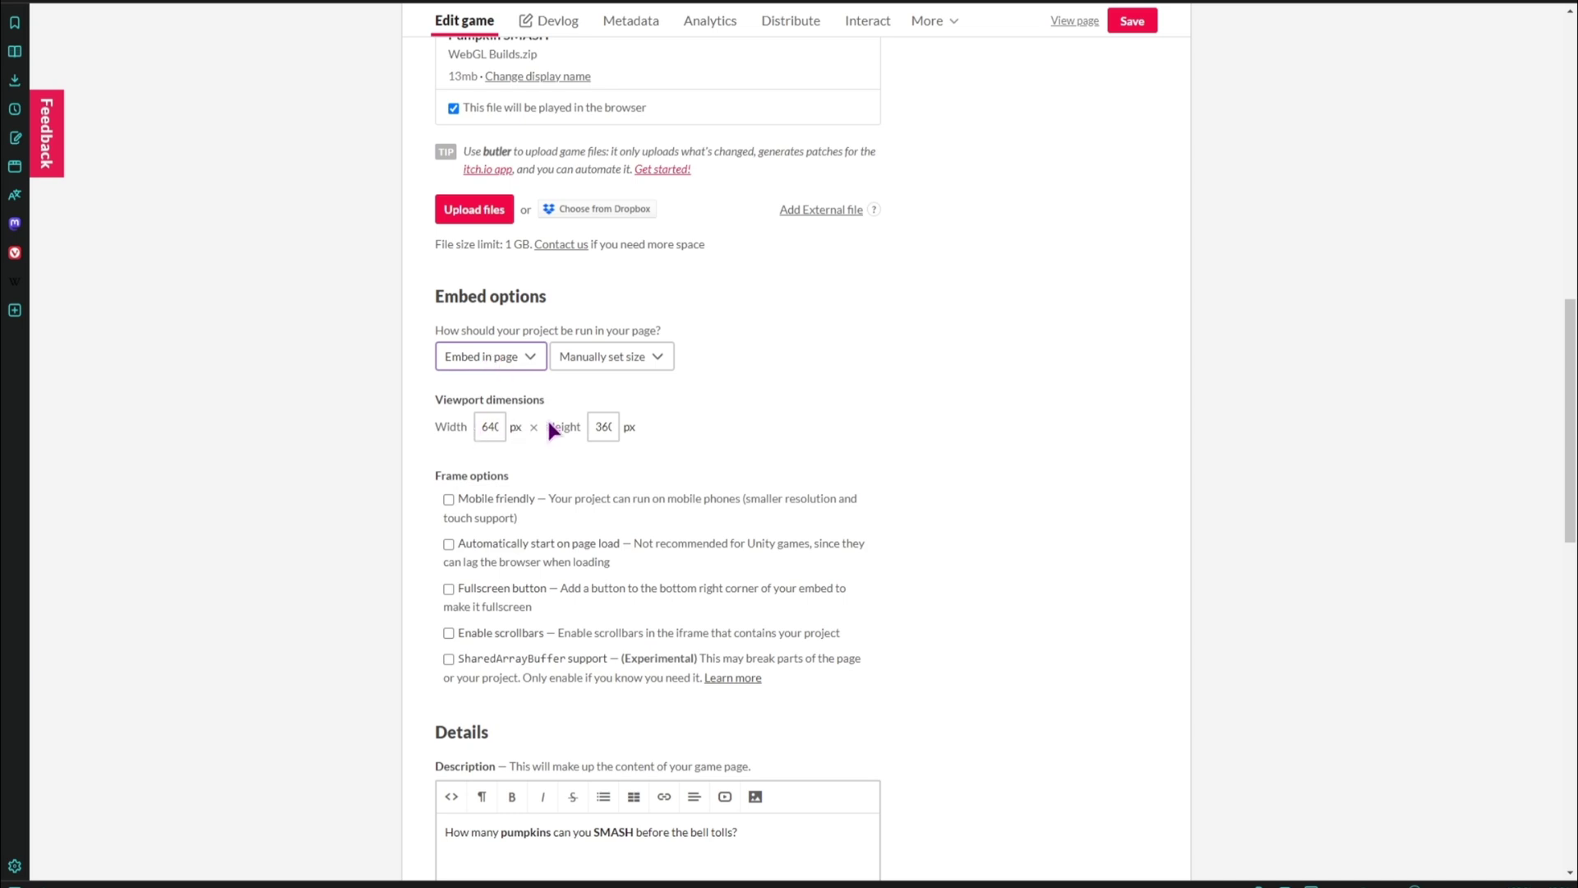
pyautogui.click(530, 361)
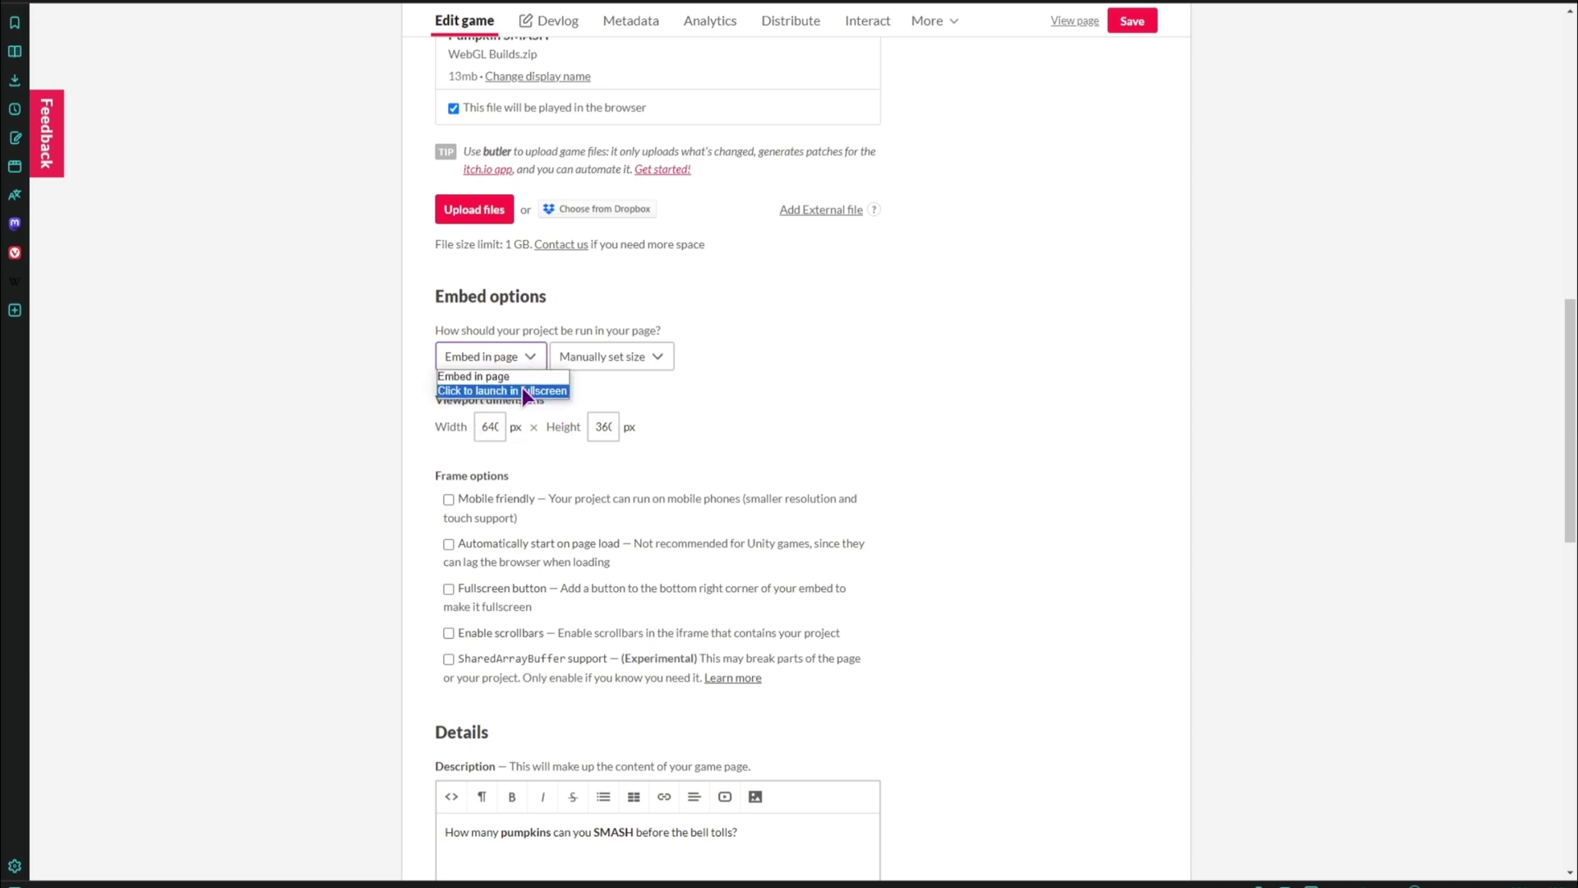
pyautogui.click(522, 387)
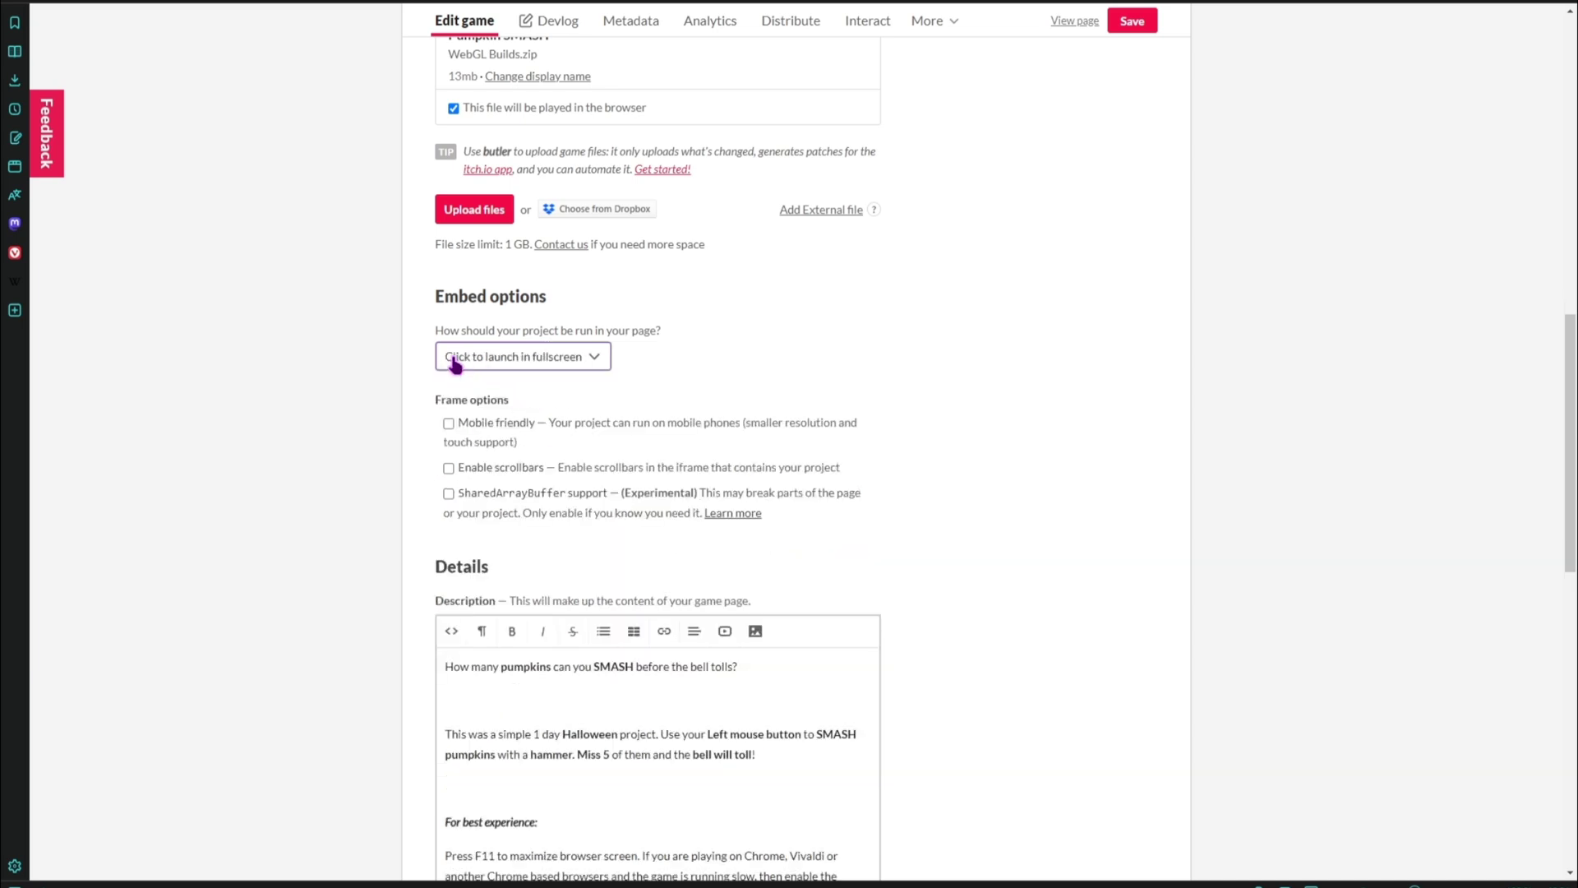
pyautogui.scroll(-3, 354, 447)
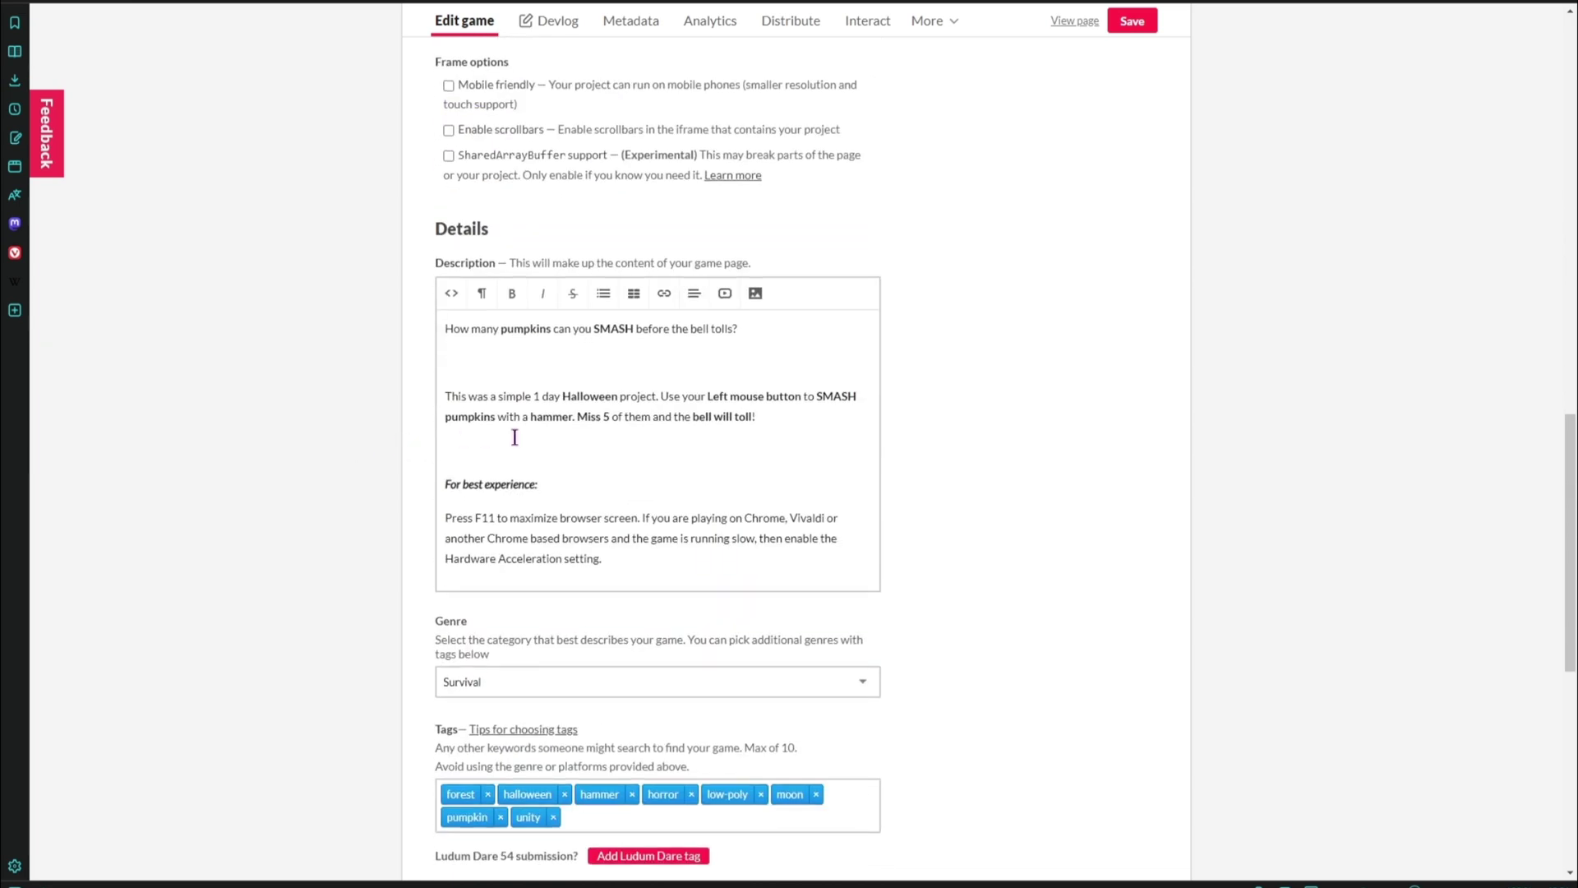
# - Append an 'Update v1' note on sound effects, atmosphere and text fixes, keeping Survival genre
pyautogui.click(634, 562)
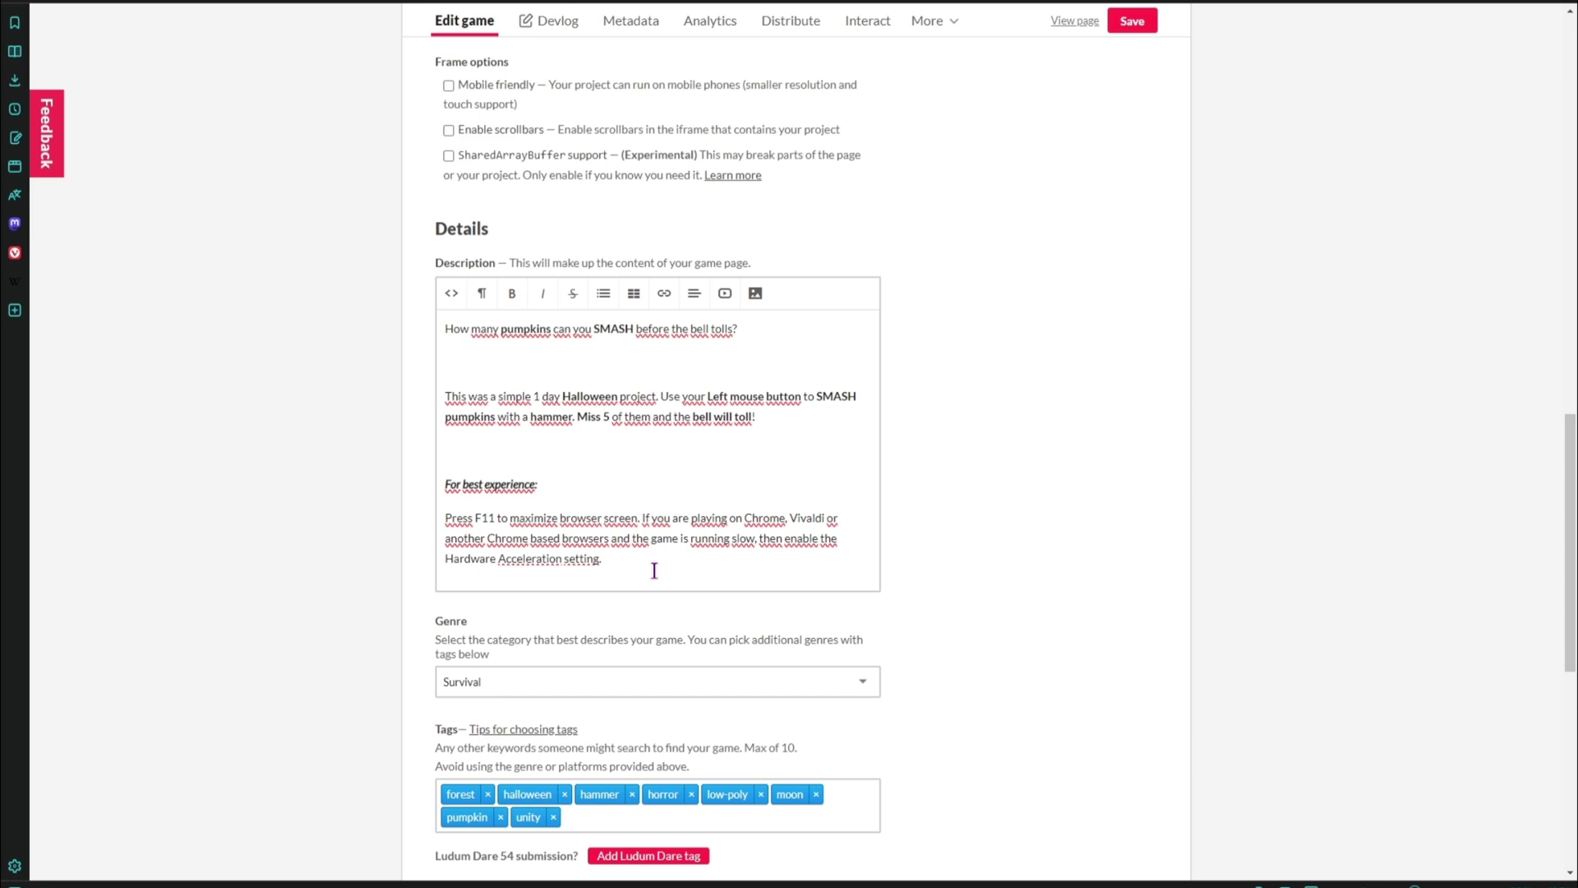
pyautogui.press('Return')
pyautogui.press('Return')
pyautogui.write('Update v1')
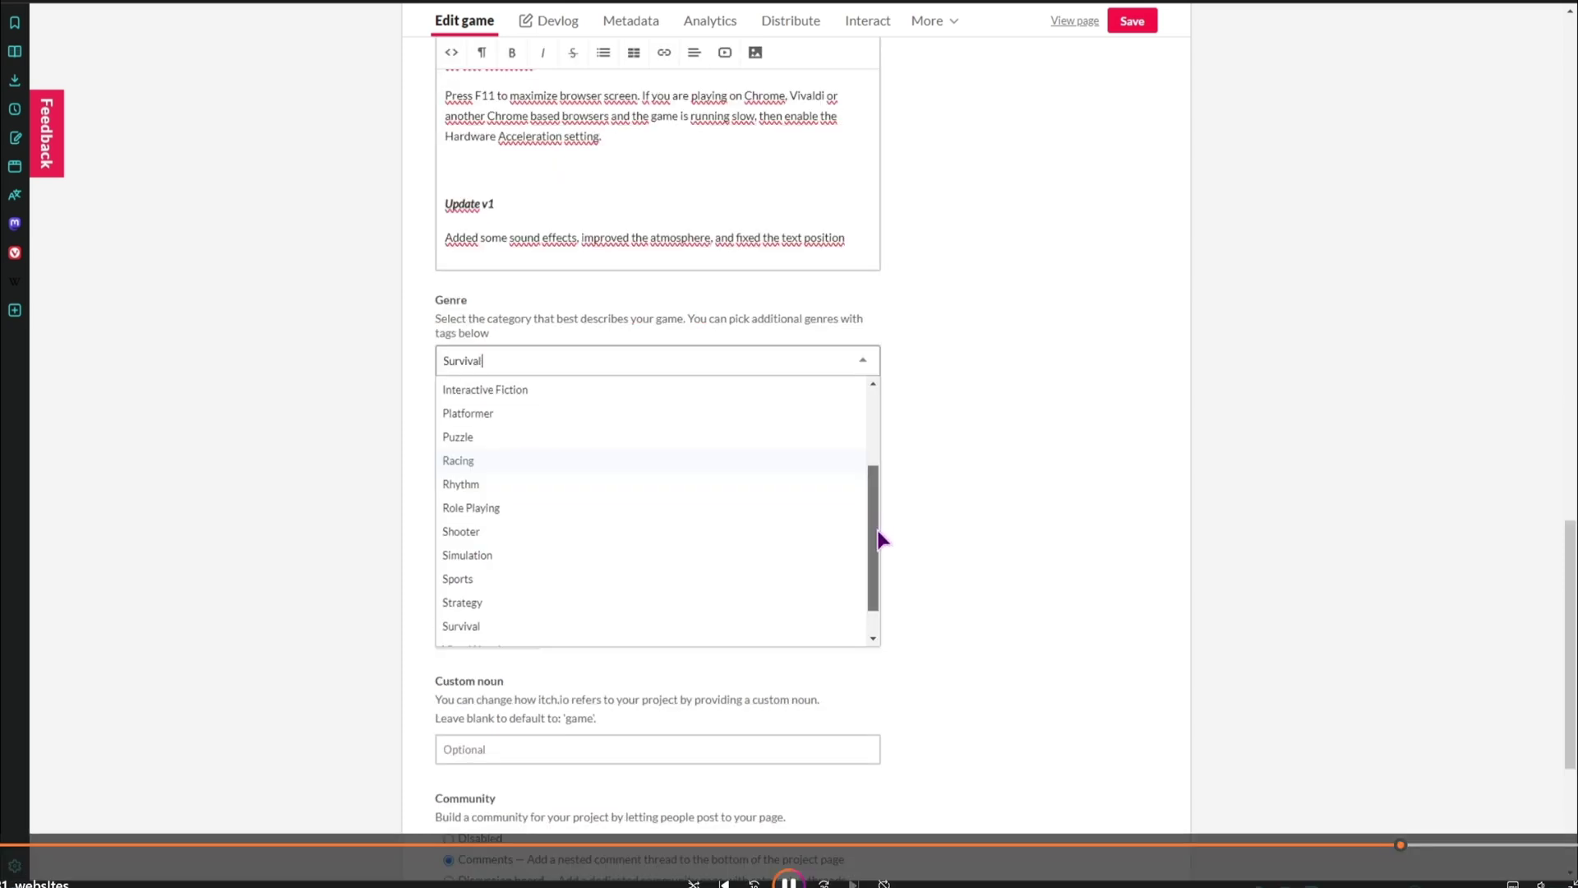
pyautogui.scroll(-2, 881, 544)
pyautogui.scroll(3, 884, 467)
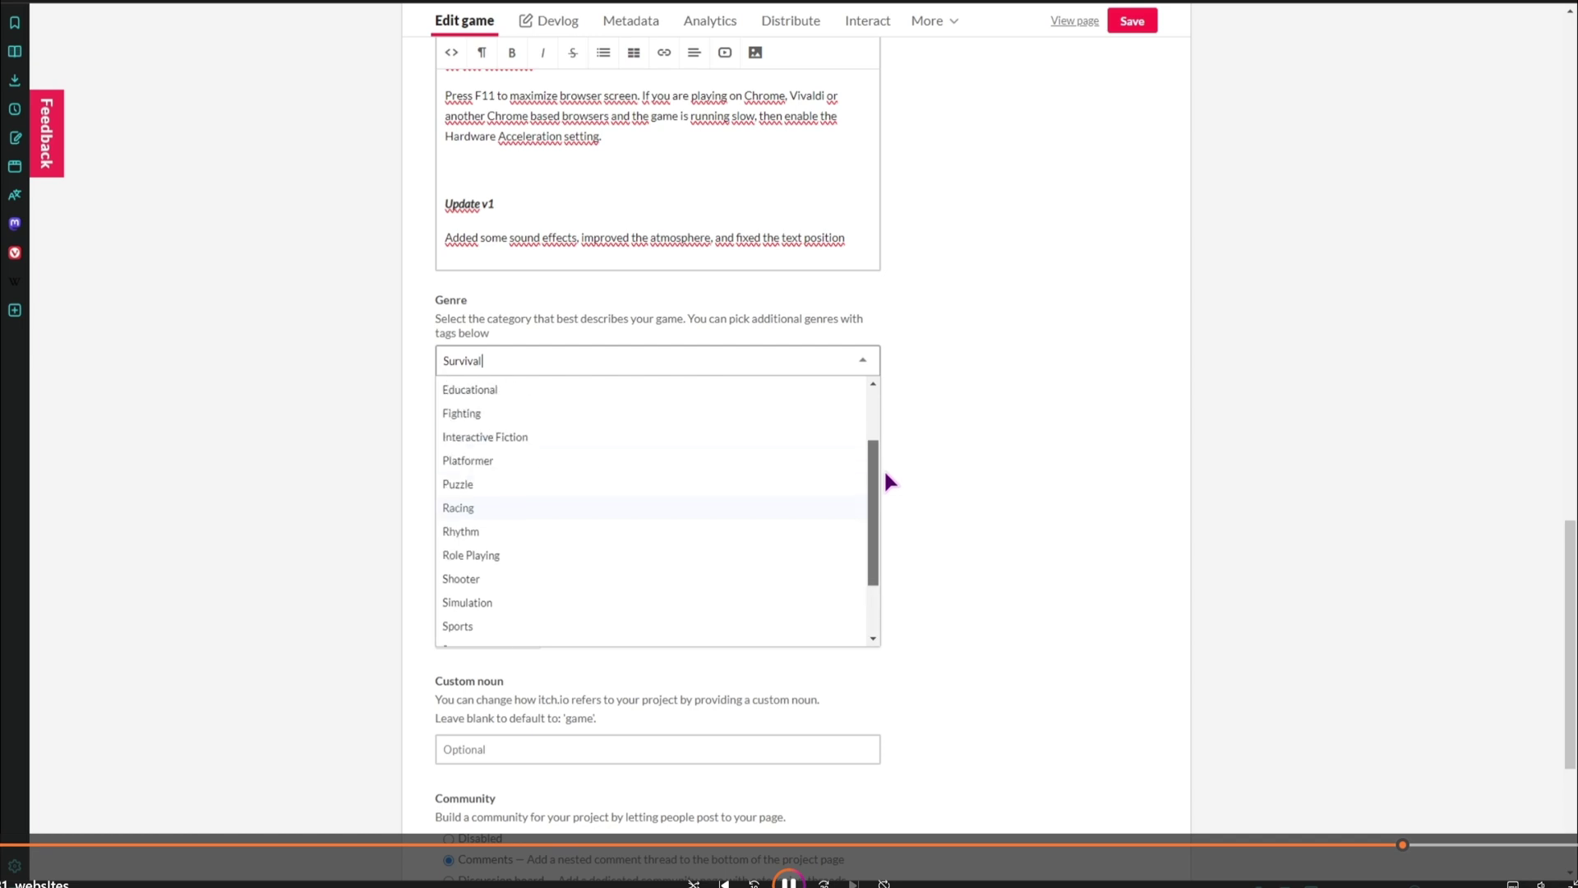
pyautogui.scroll(3, 884, 475)
pyautogui.click(285, 395)
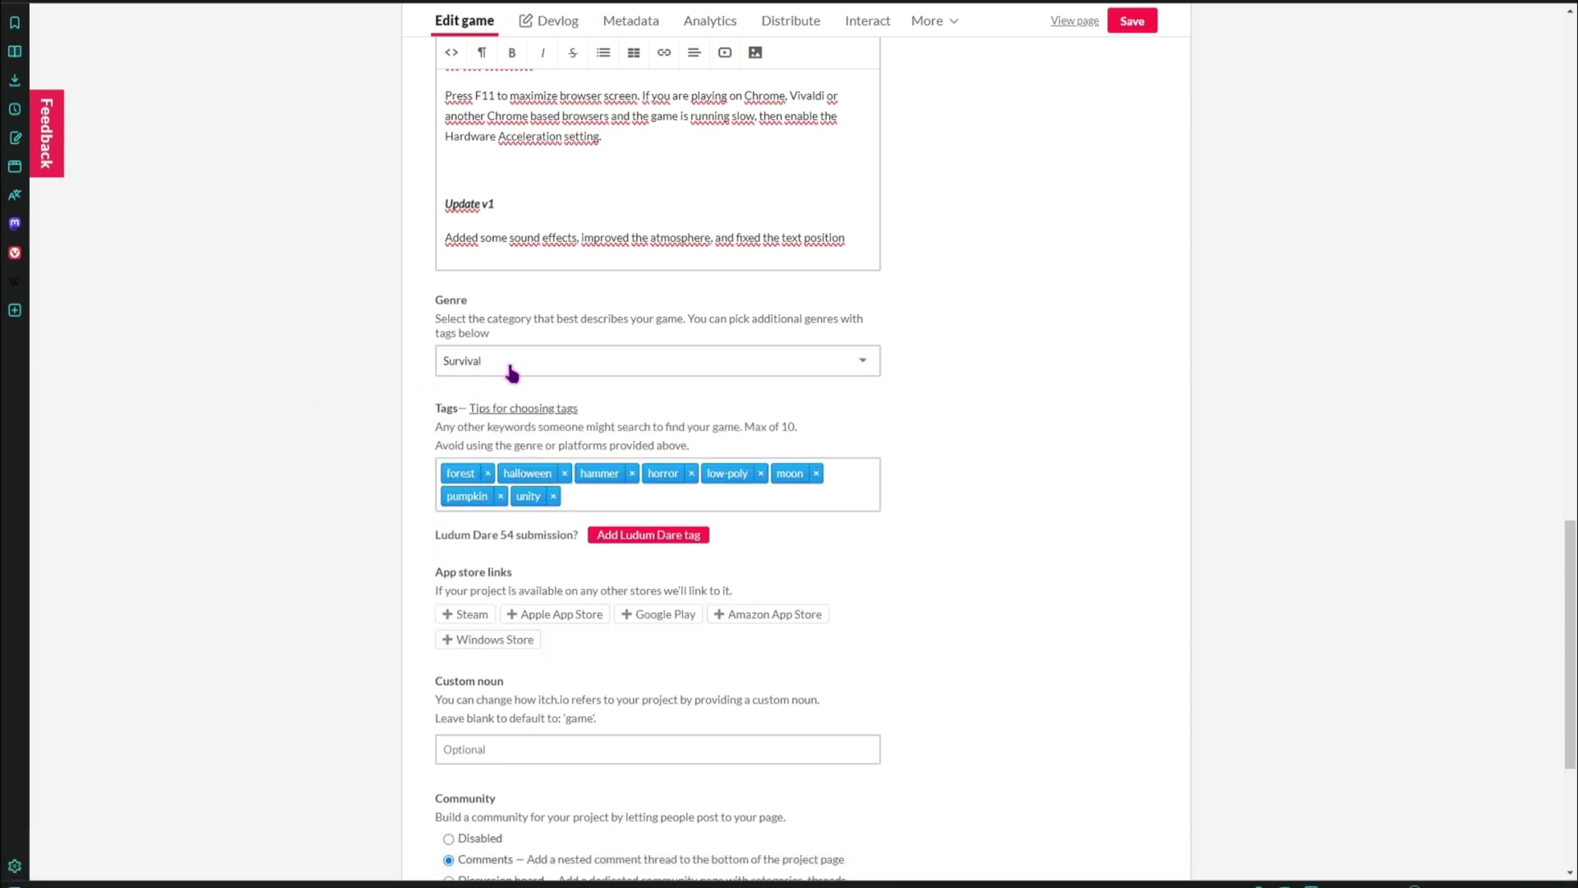
pyautogui.scroll(-2, 334, 495)
pyautogui.scroll(-1, 333, 495)
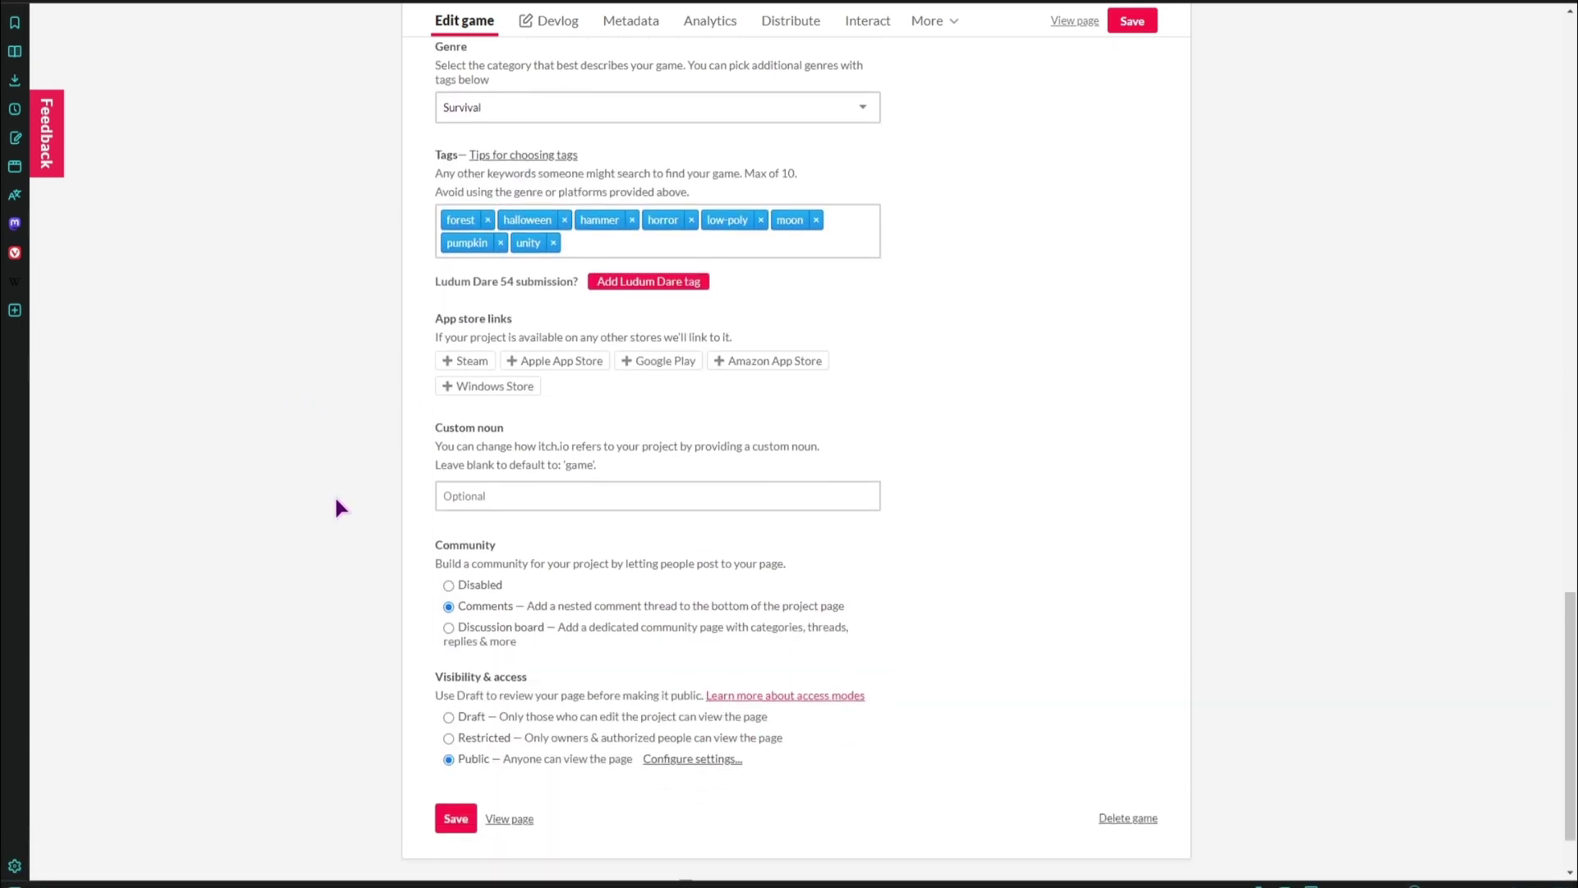
pyautogui.scroll(-1, 649, 389)
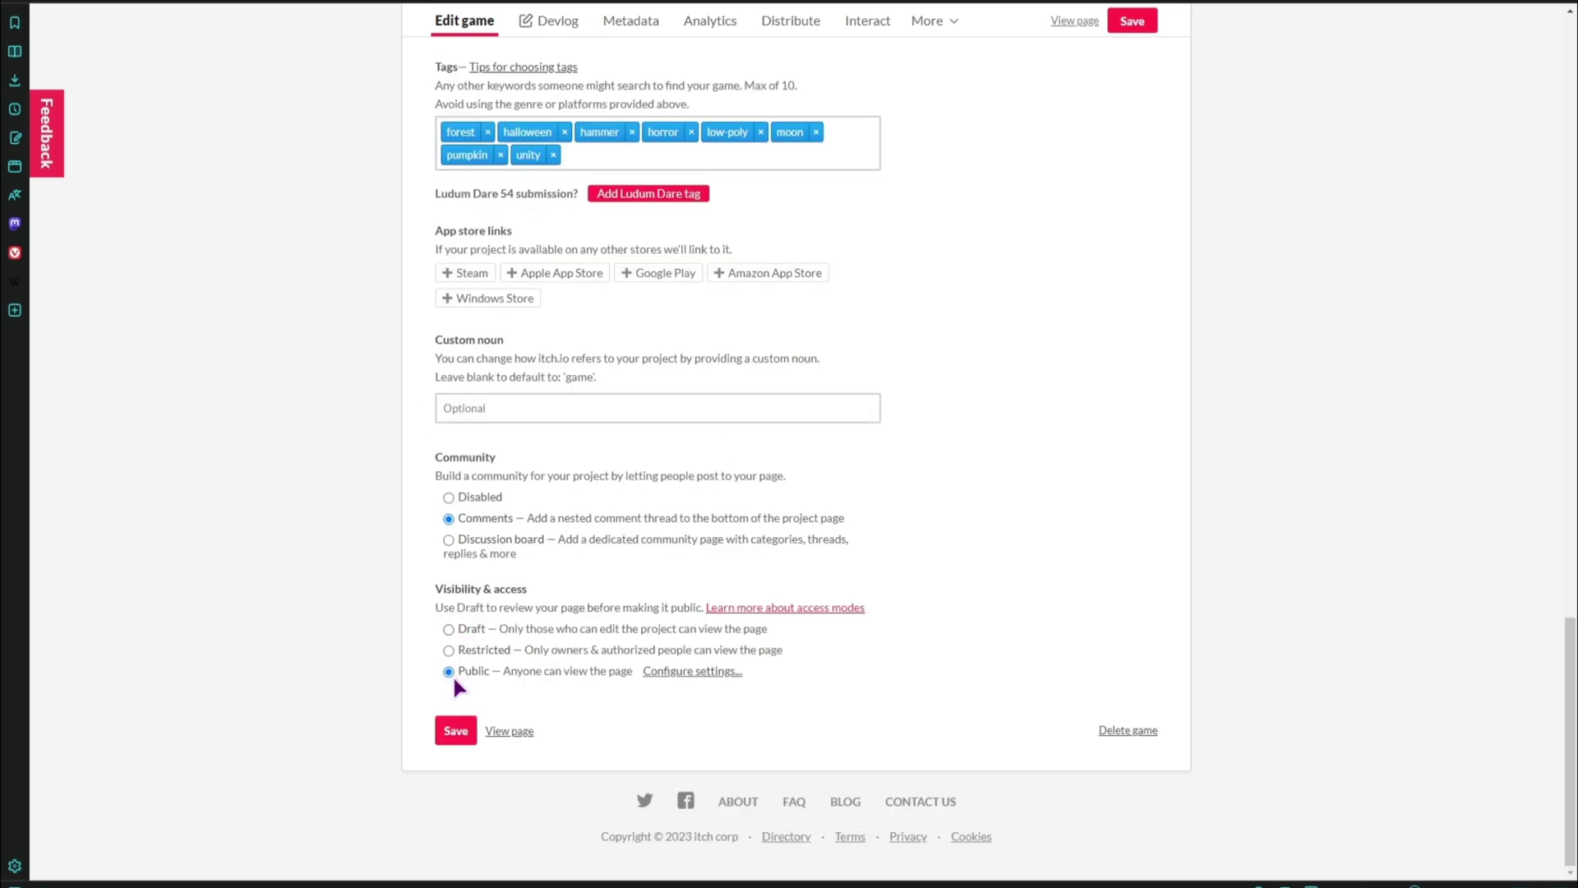
# - Save the Pumpkin SMASH edit page with Public visibility
pyautogui.click(454, 735)
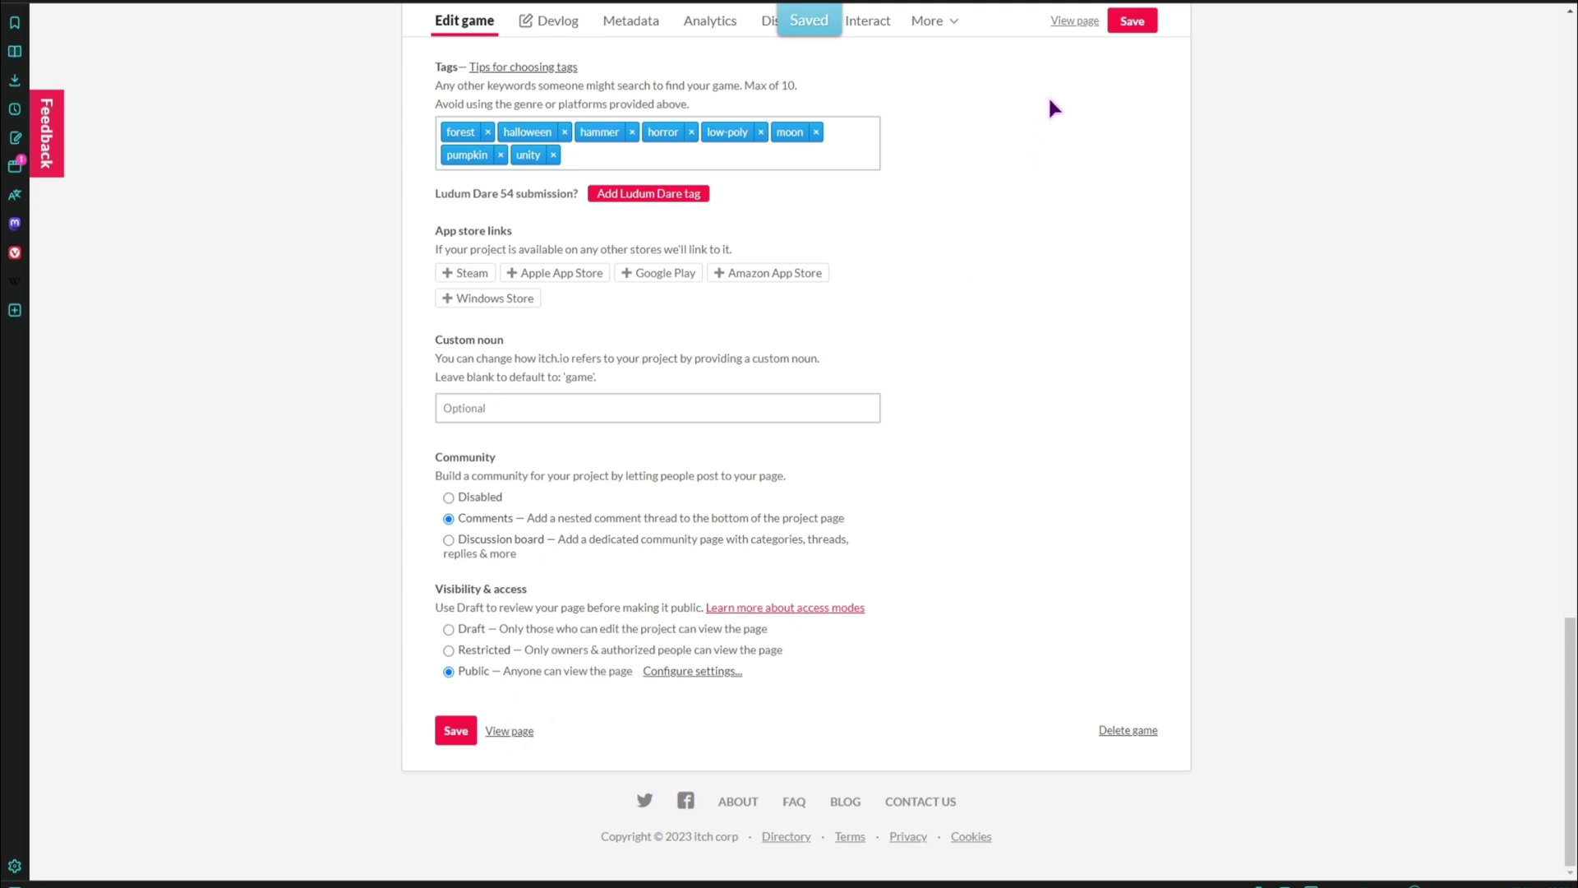
# - Open Pumpkin SMASH's public itch.io page to run the game
pyautogui.click(1074, 21)
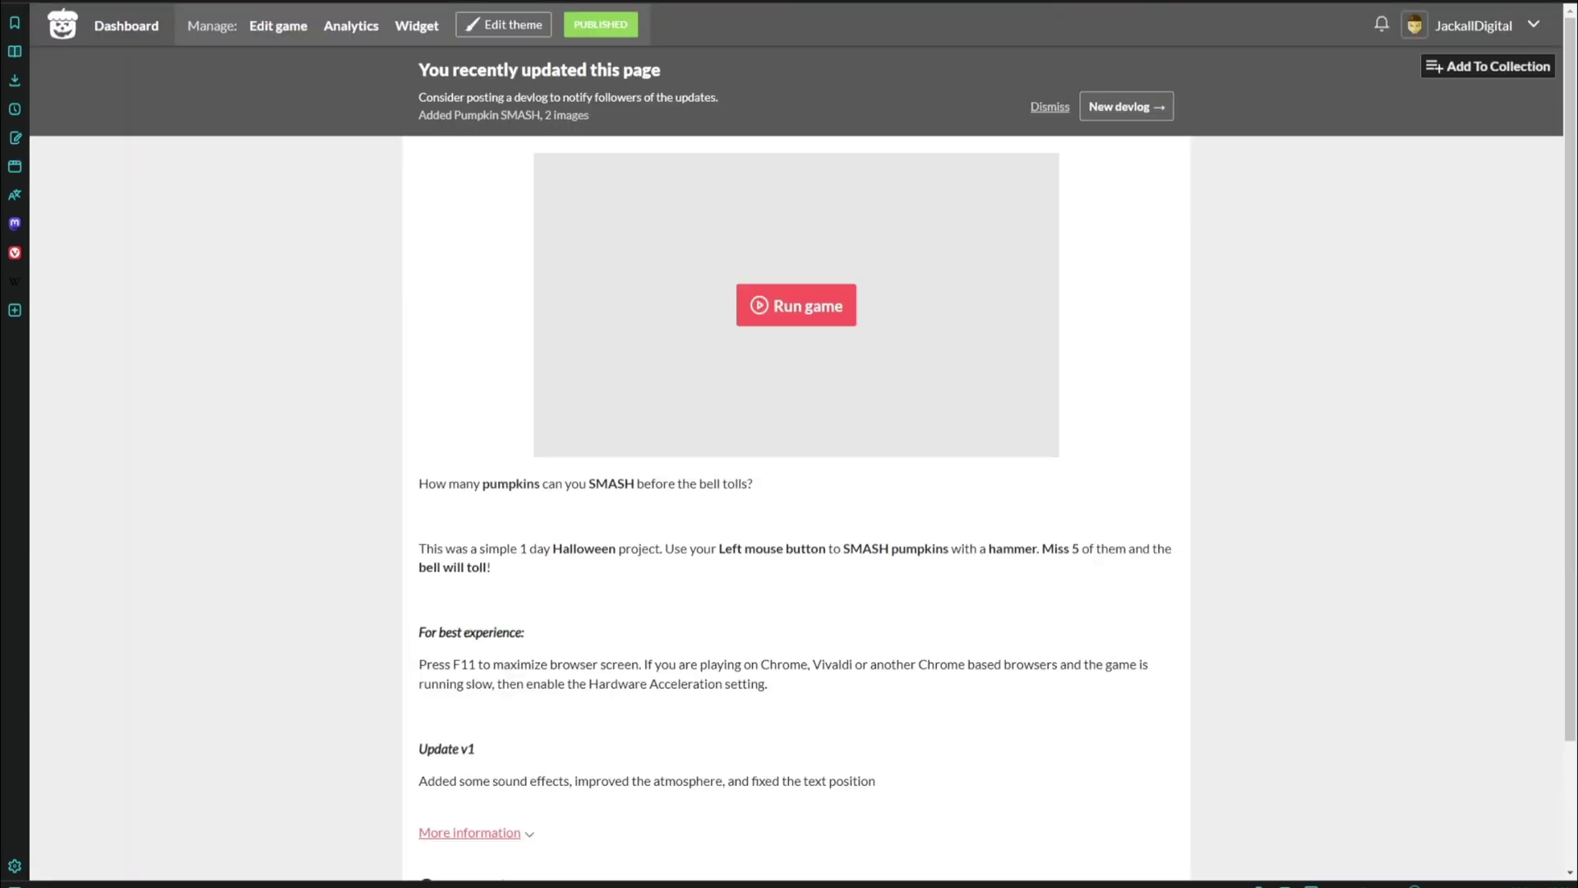
pyautogui.scroll(-2, 341, 357)
pyautogui.scroll(2, 341, 358)
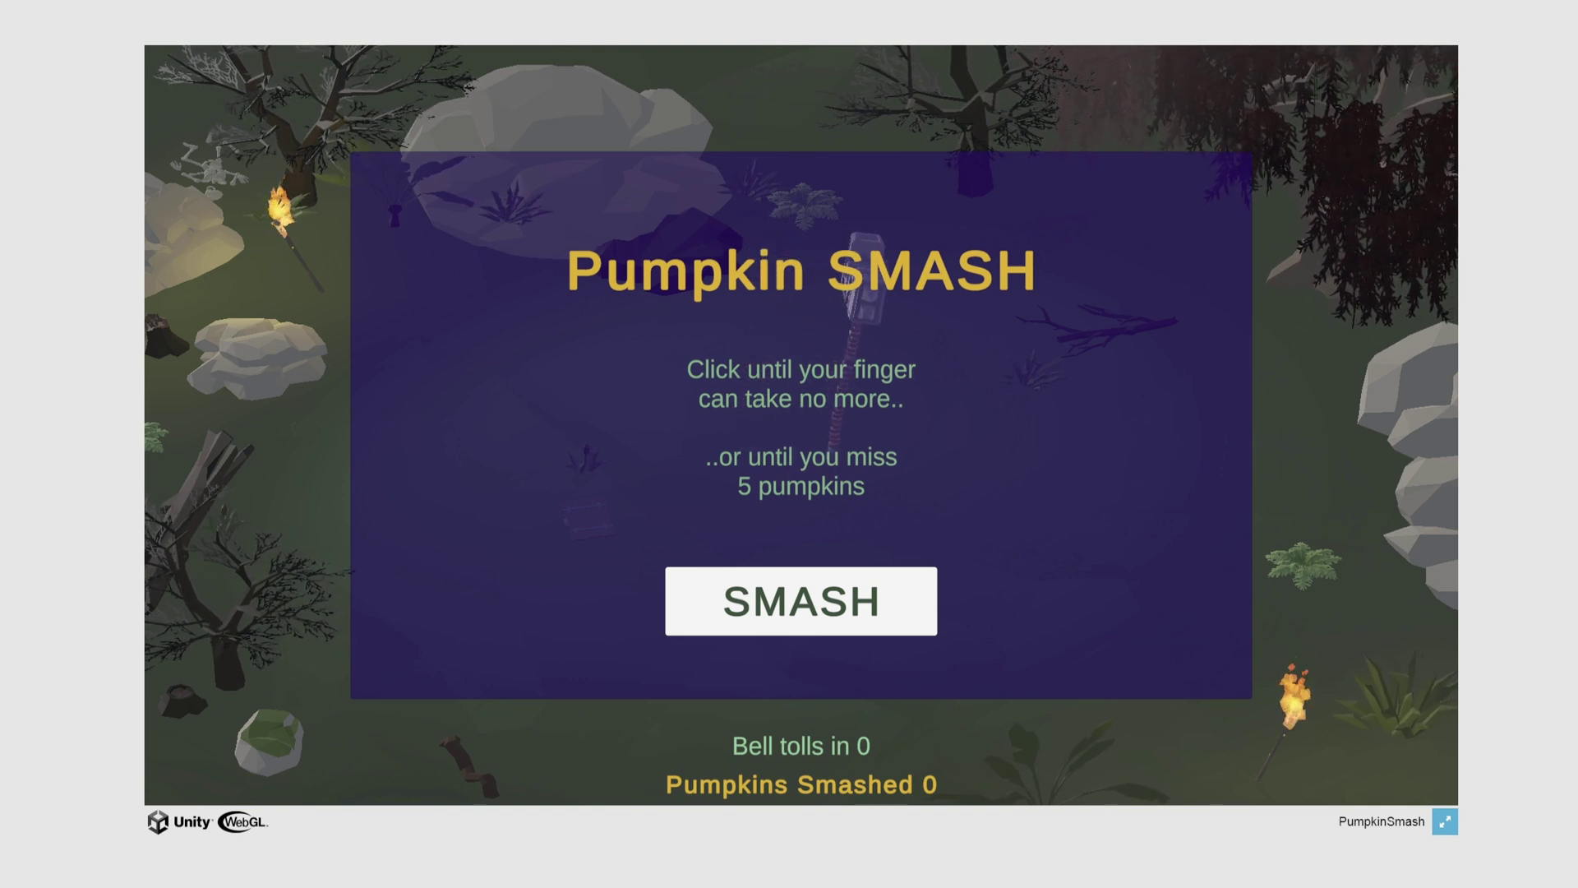
pyautogui.click(1445, 824)
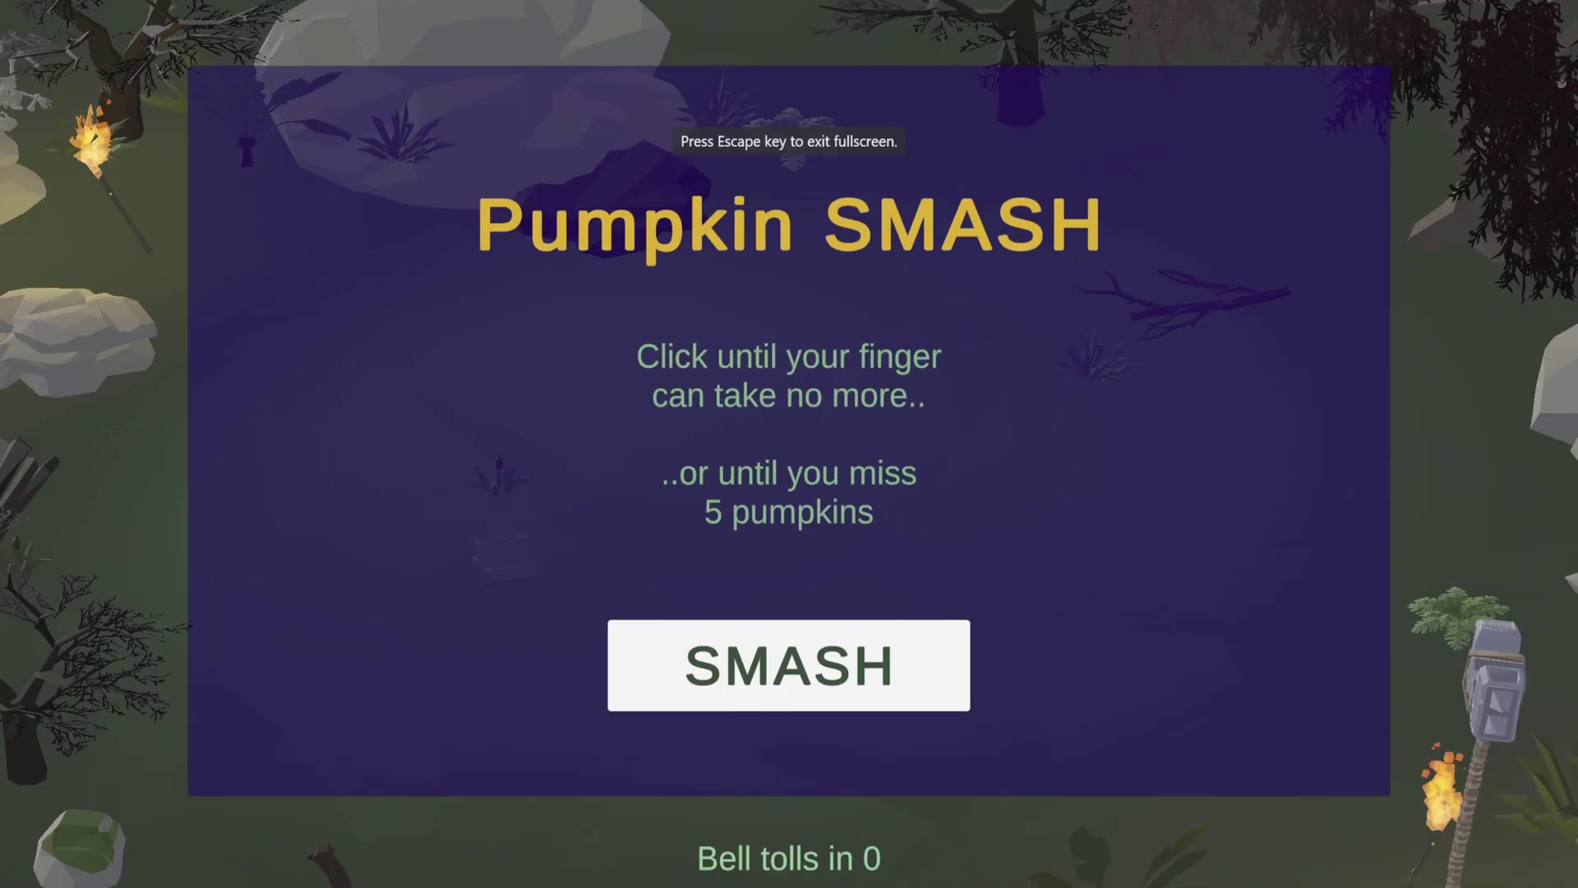
pyautogui.press('Escape')
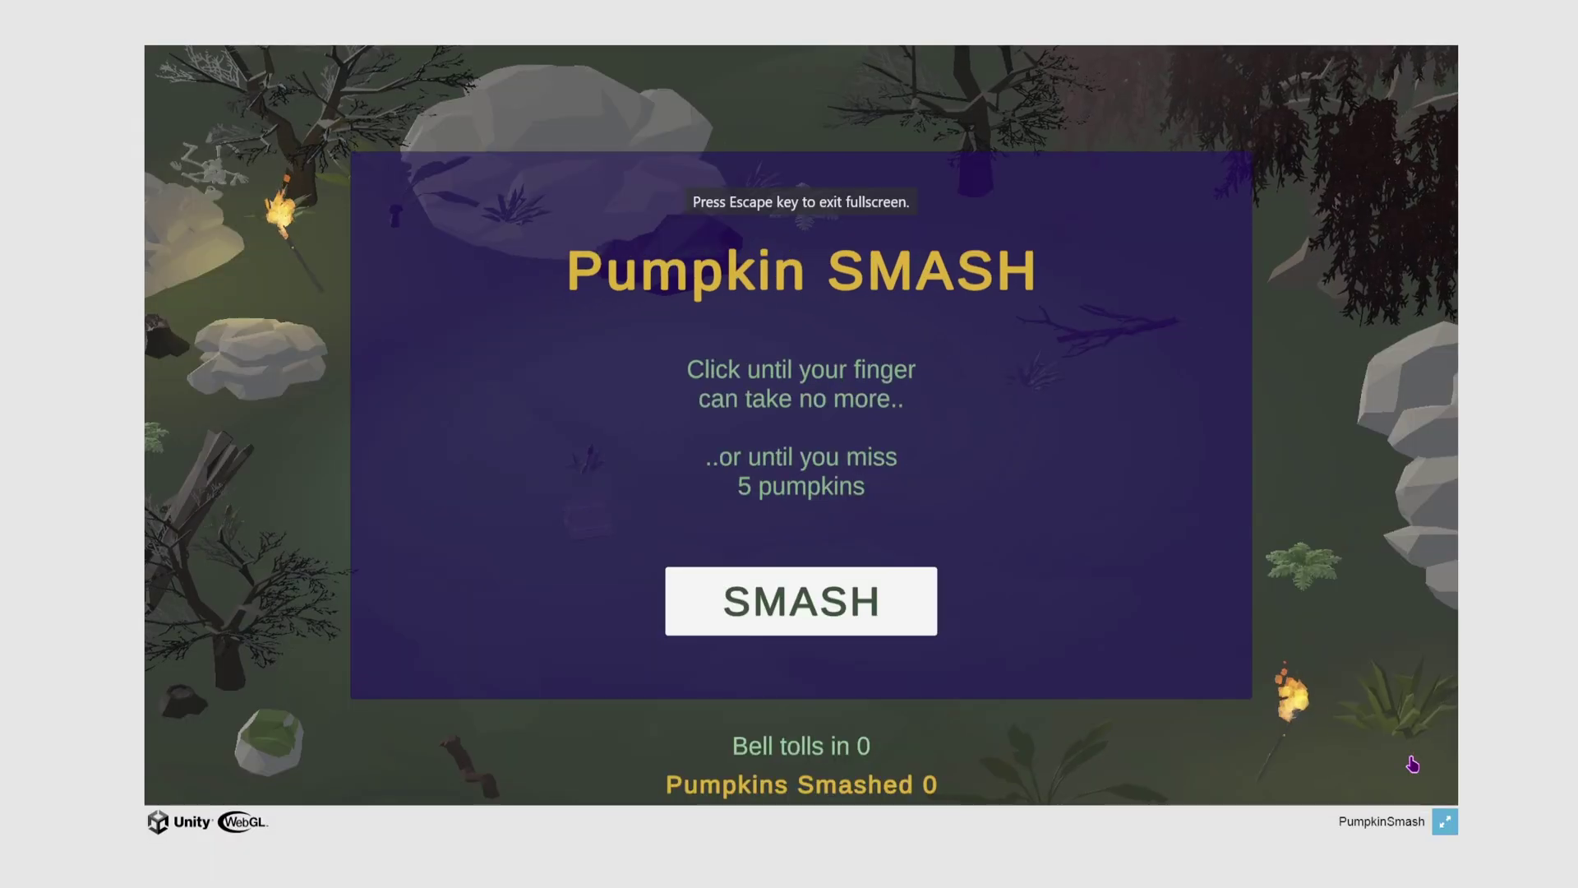
pyautogui.press('Escape')
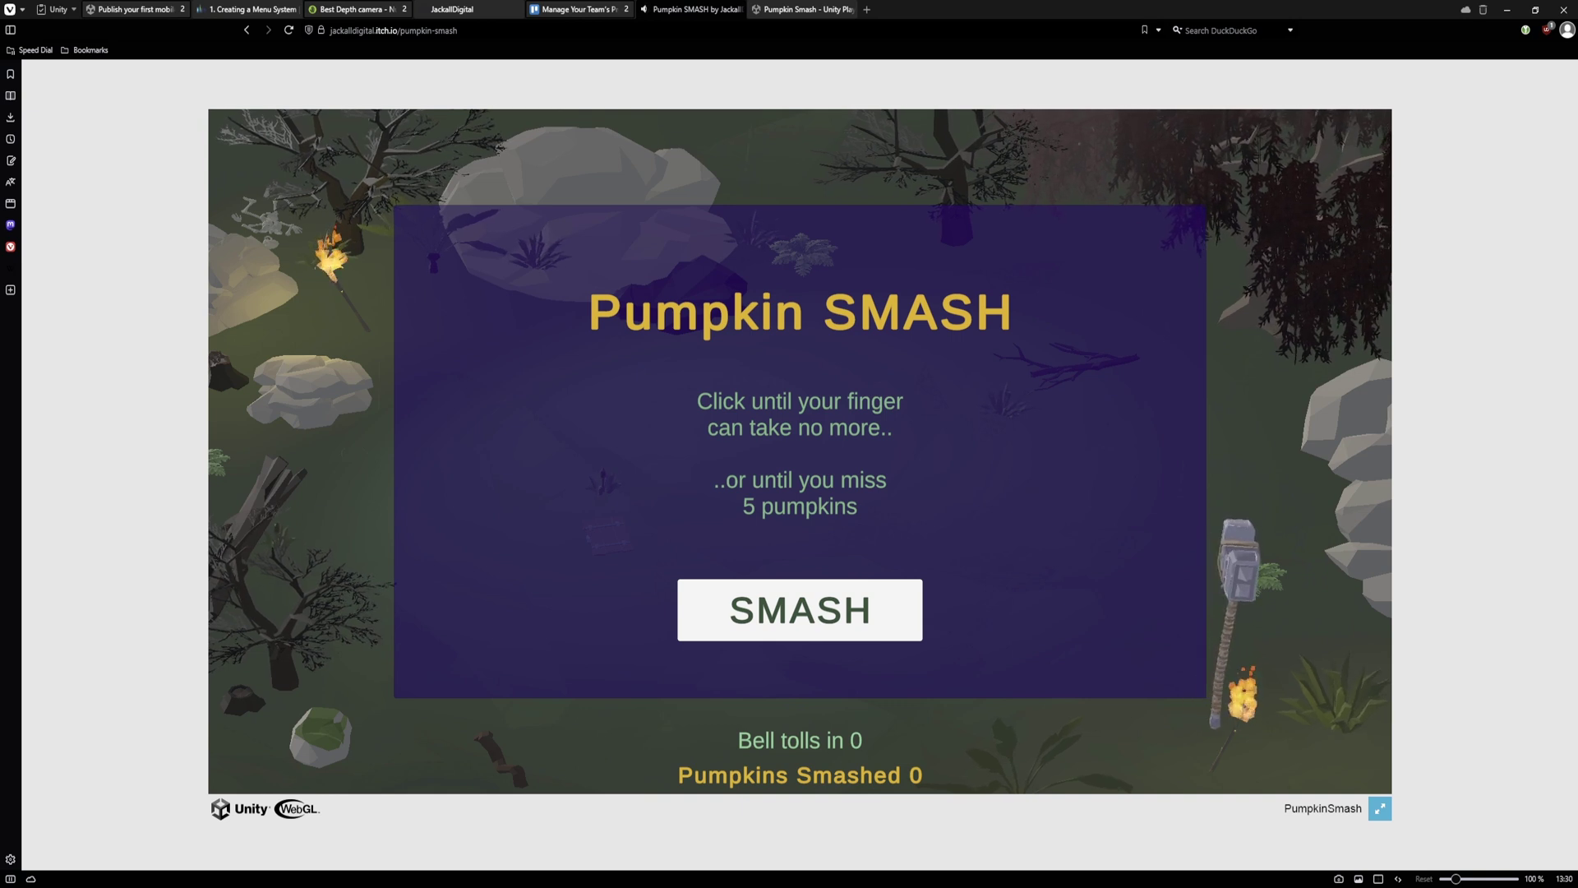
pyautogui.press('F11')
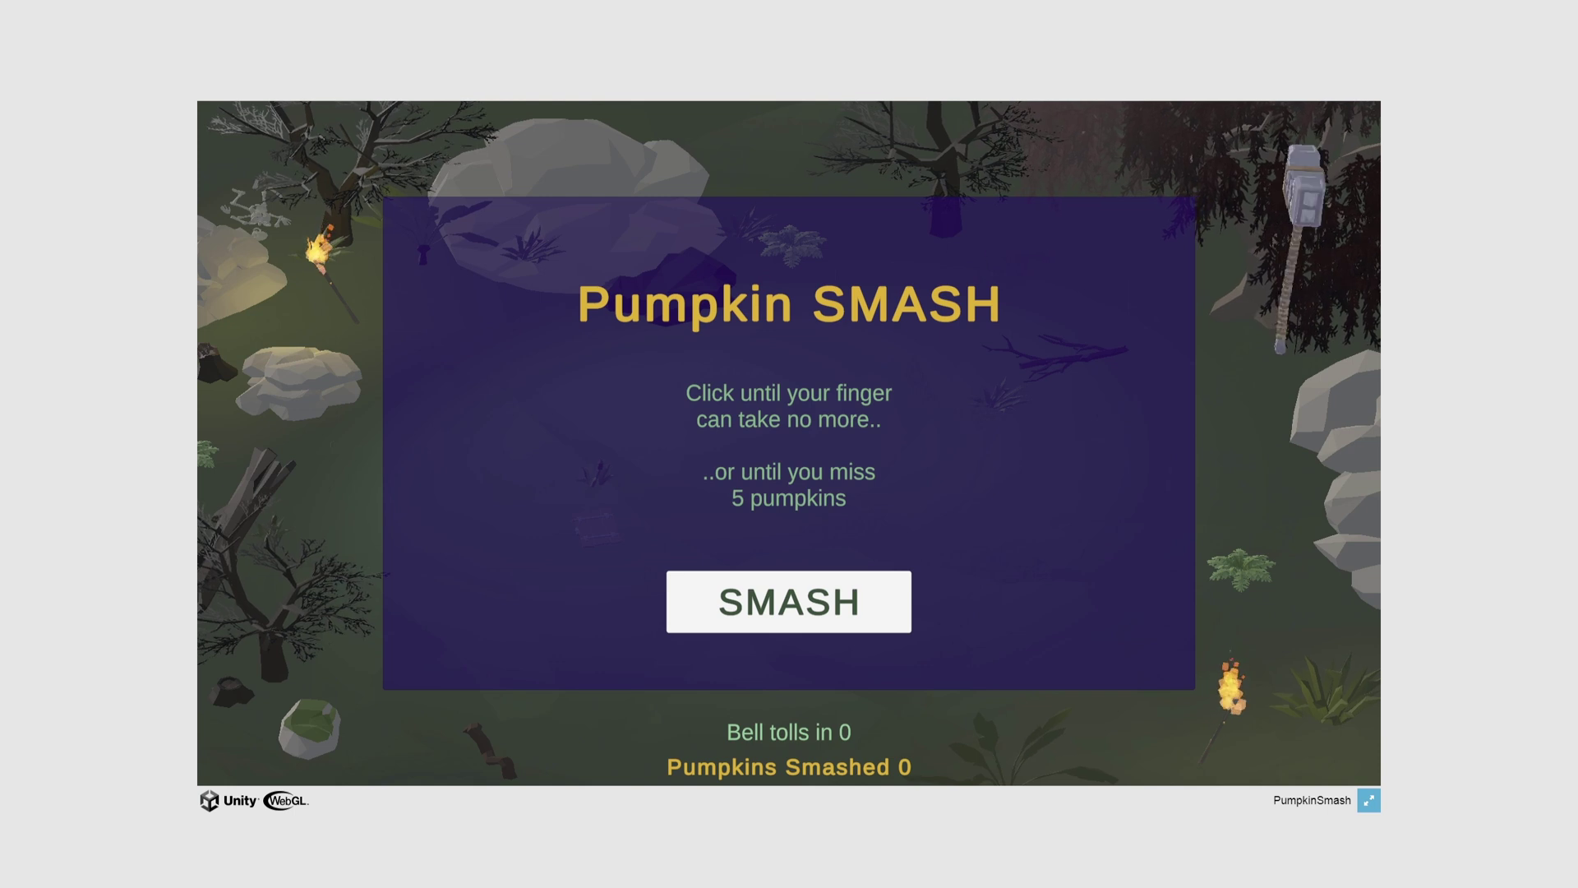
pyautogui.press('F11')
# - Start an itch.io round and hammer 11 pumpkins across the field until the bell tolls
pyautogui.click(789, 600)
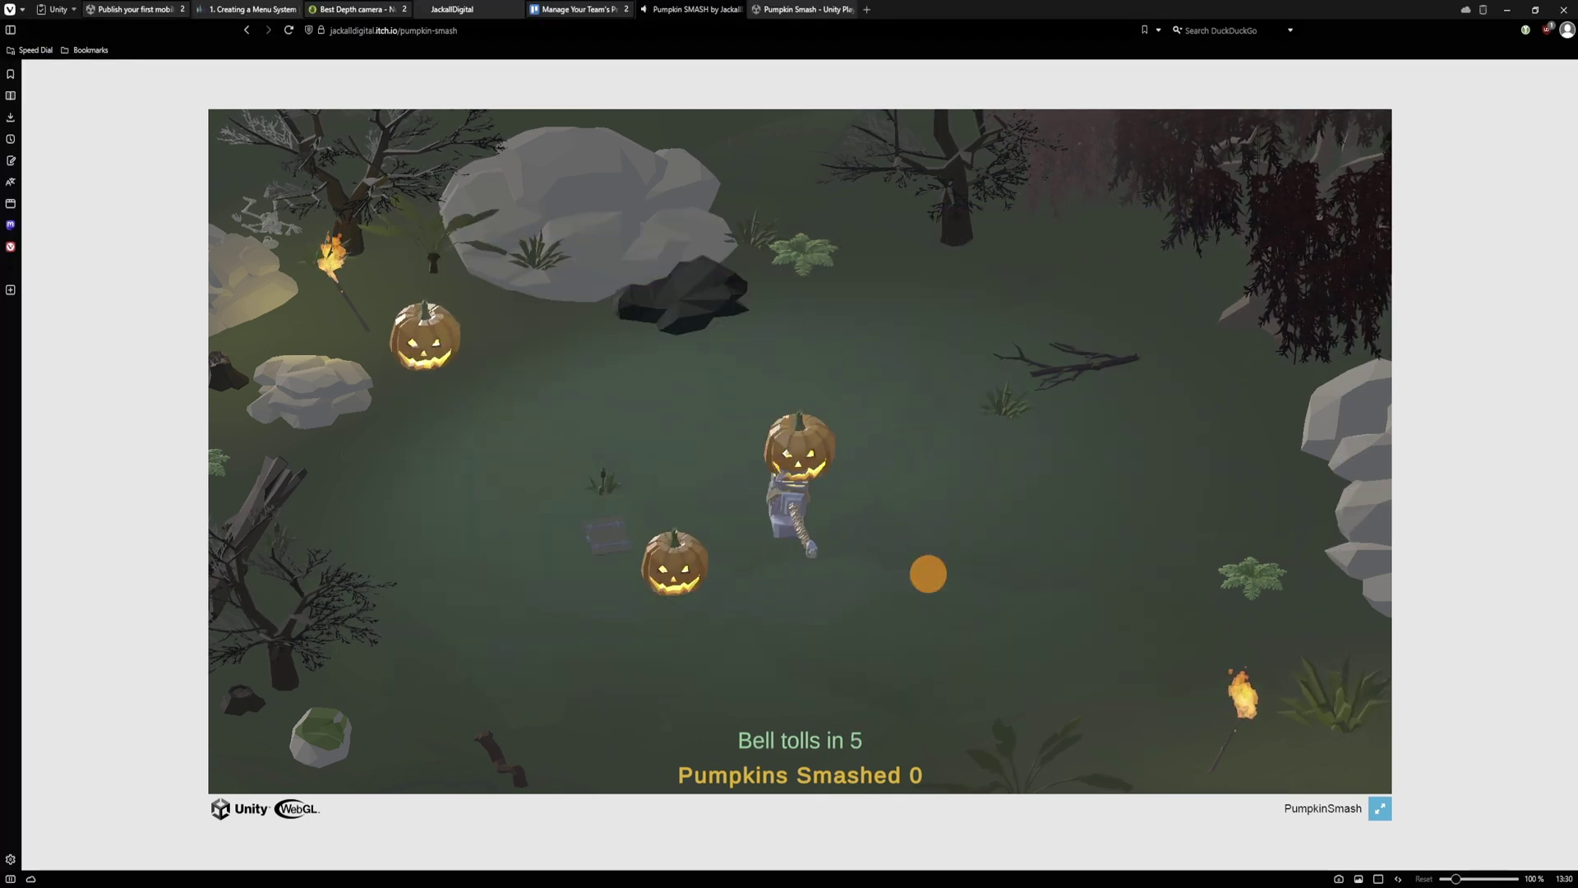
pyautogui.click(863, 580)
pyautogui.click(494, 482)
pyautogui.click(549, 453)
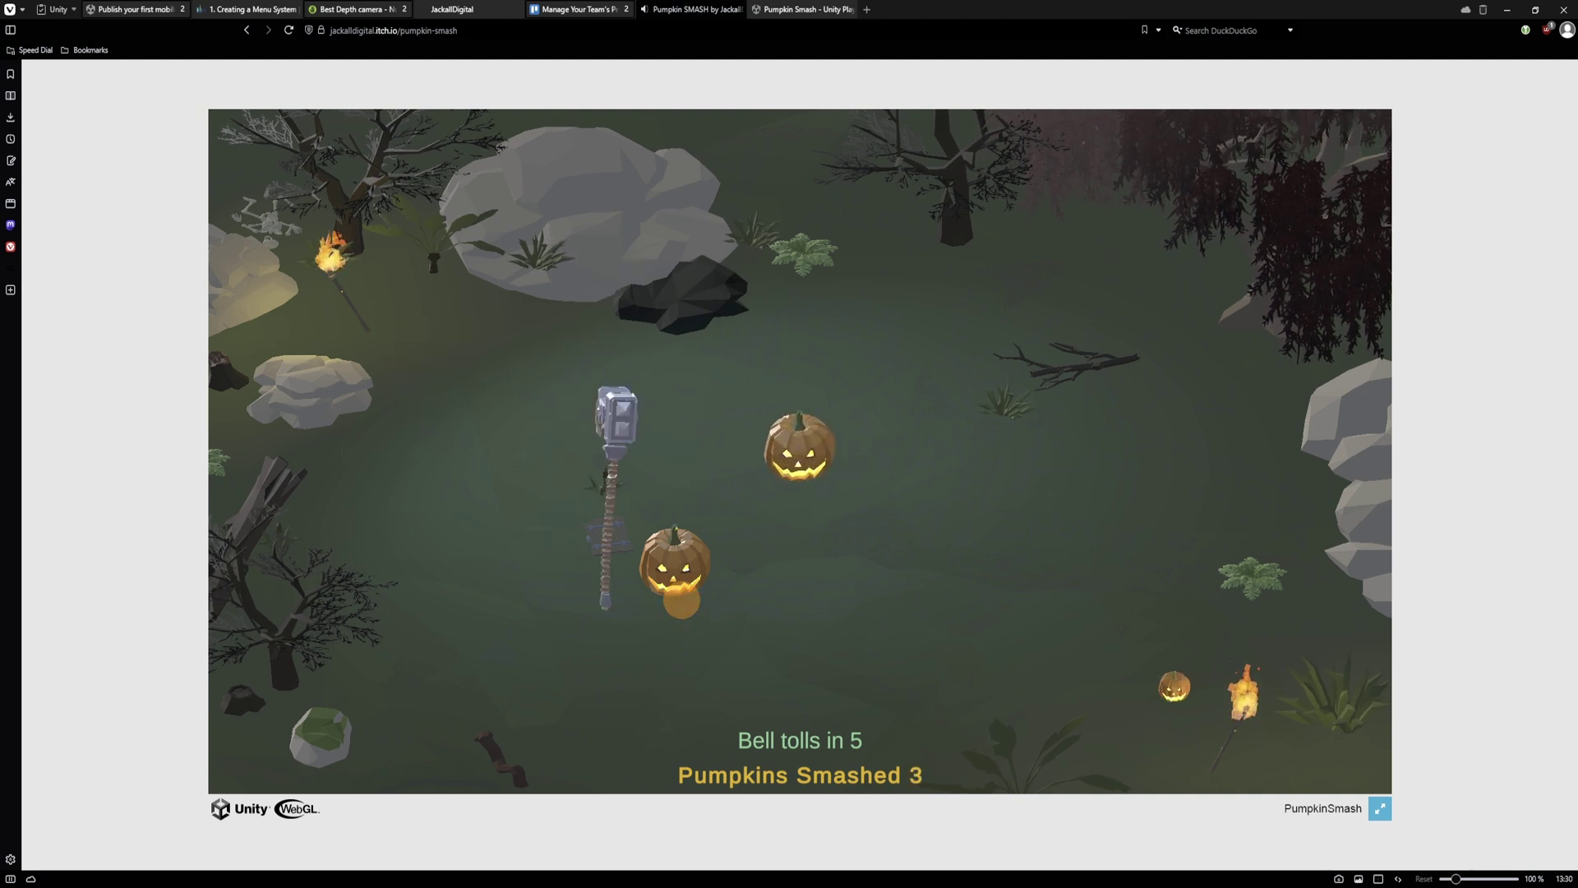
pyautogui.click(674, 561)
pyautogui.click(799, 451)
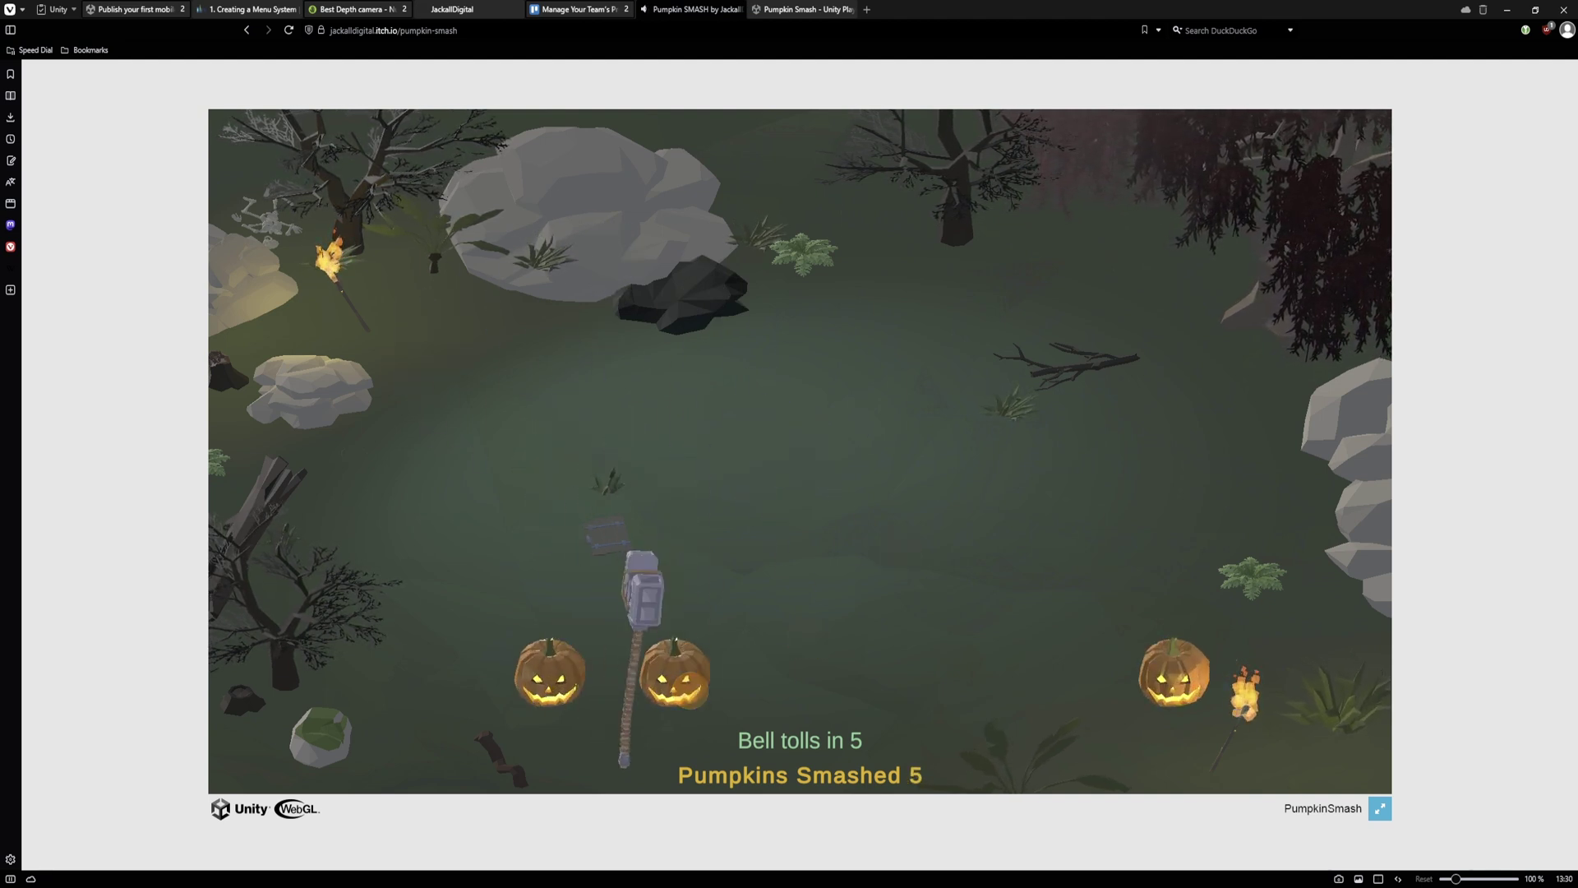
pyautogui.click(683, 687)
pyautogui.click(1046, 556)
pyautogui.click(1161, 618)
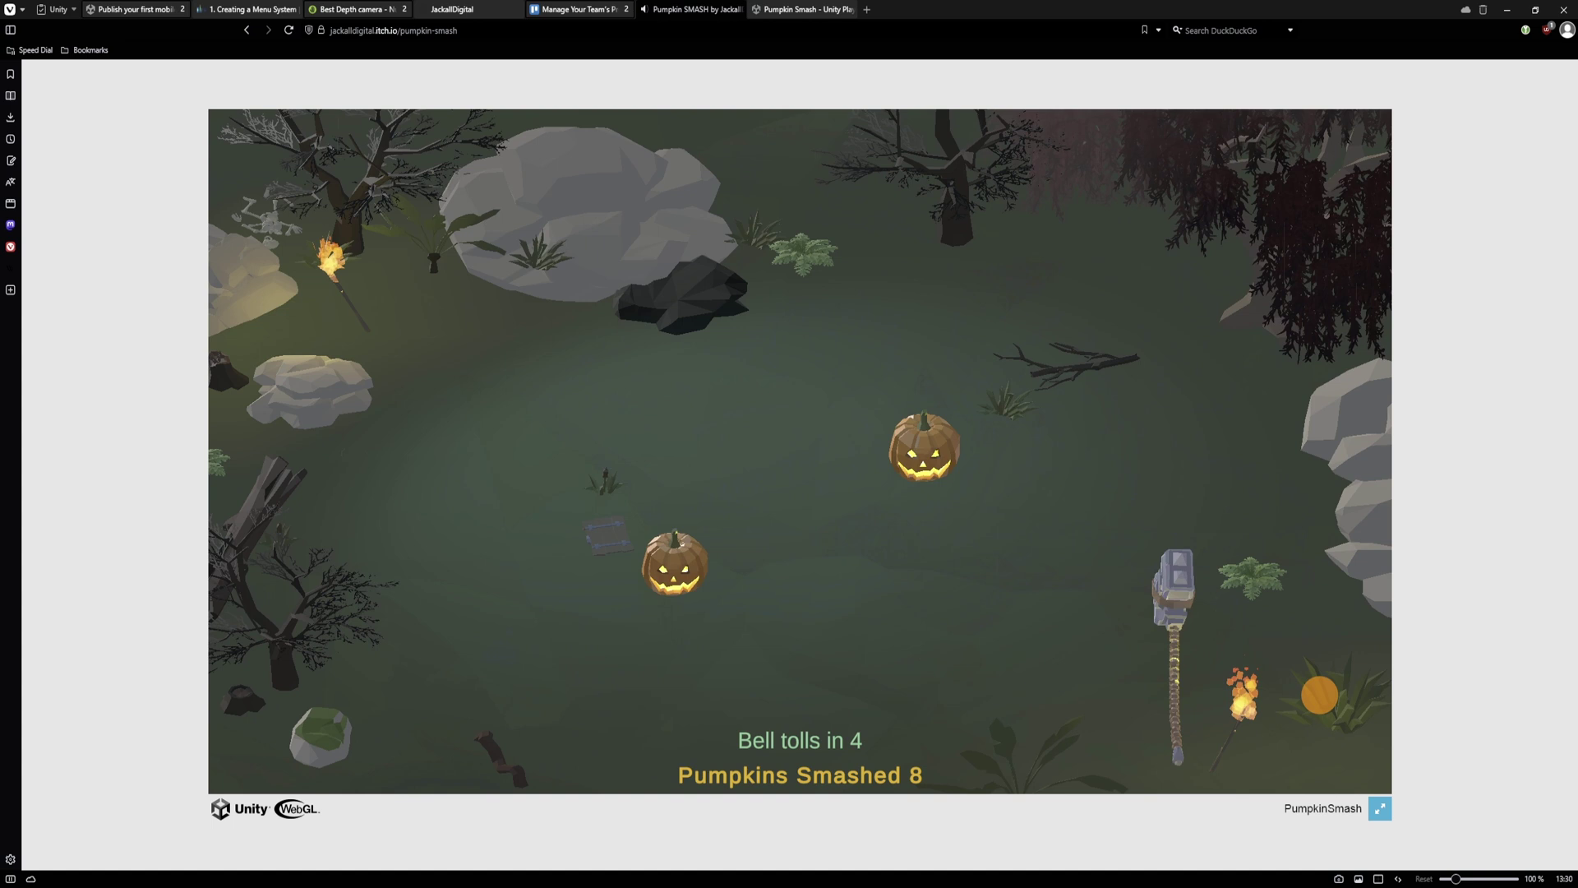
pyautogui.click(925, 451)
pyautogui.click(674, 562)
pyautogui.click(442, 487)
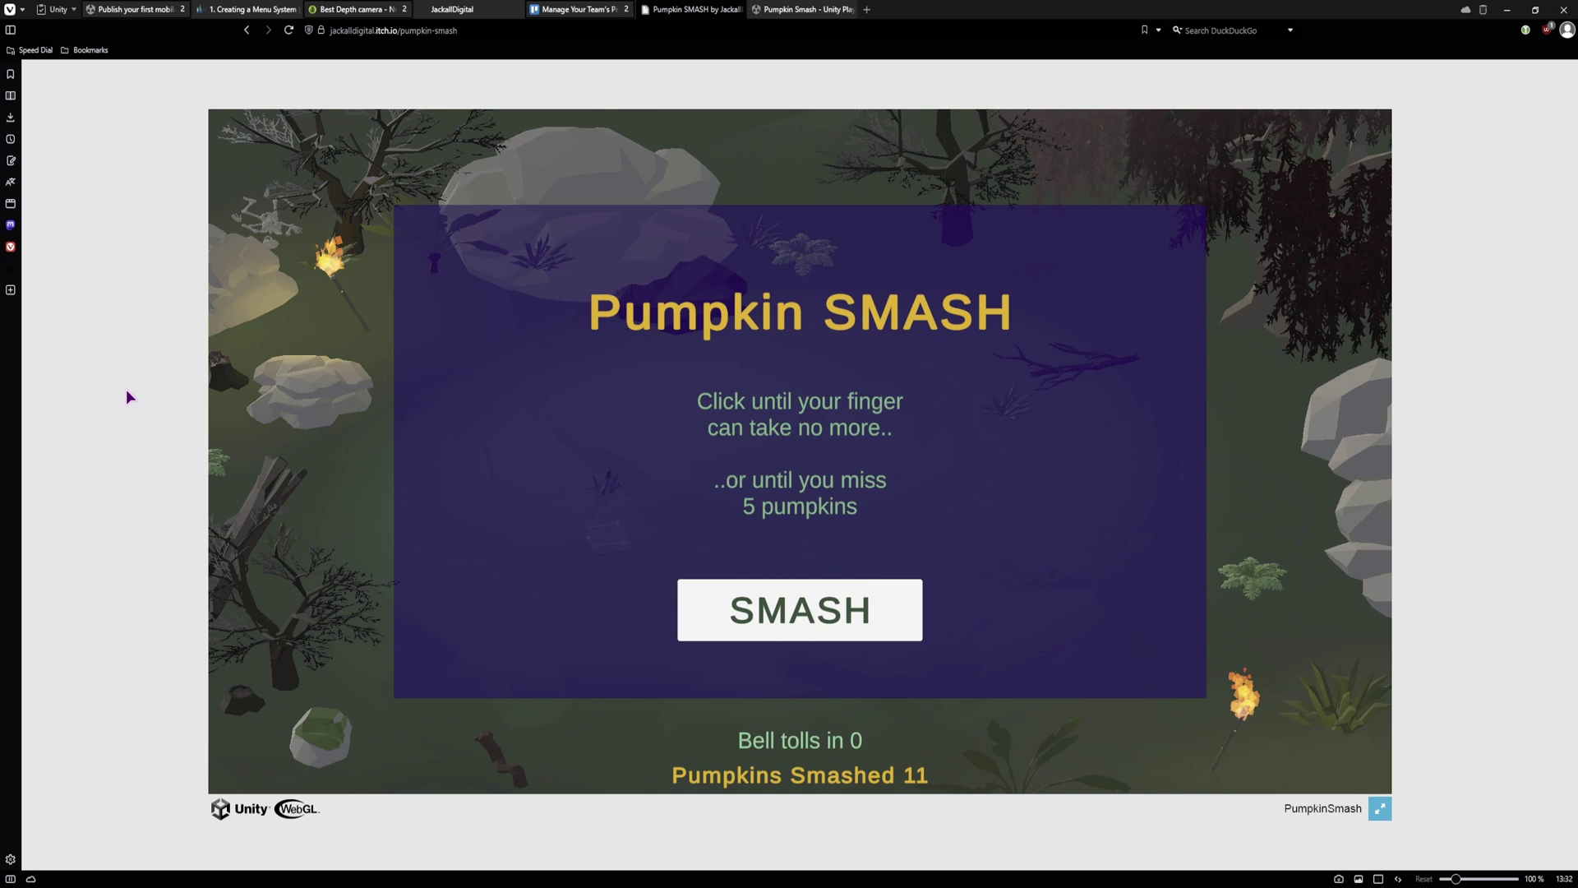
# - Glance at the Unity Play Pumpkin Smash page, then start a fresh itch.io round
pyautogui.click(792, 15)
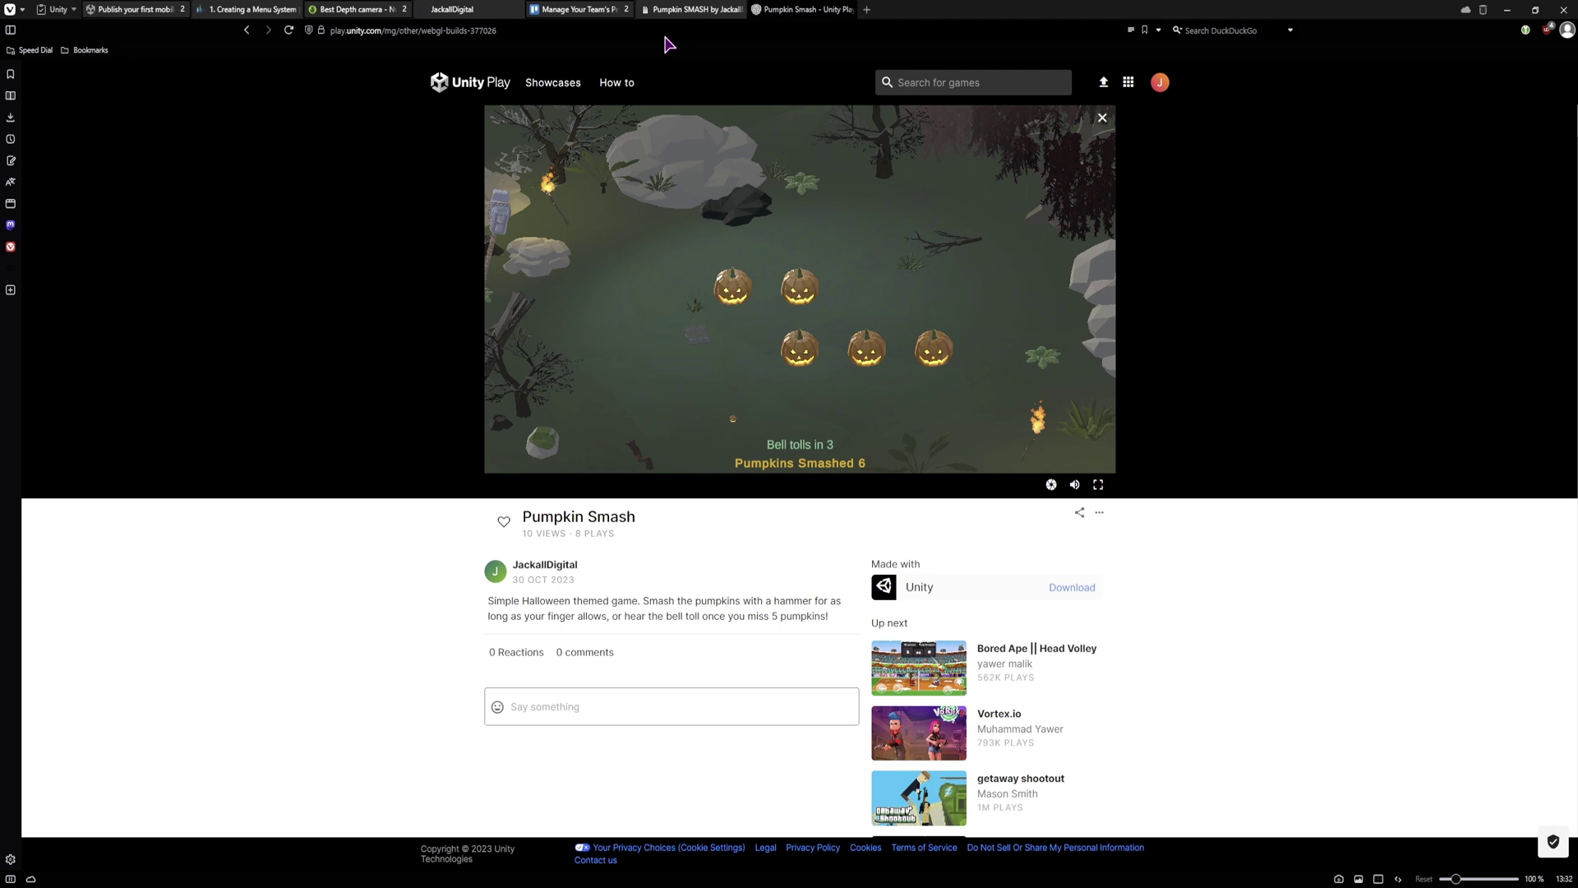
pyautogui.click(683, 10)
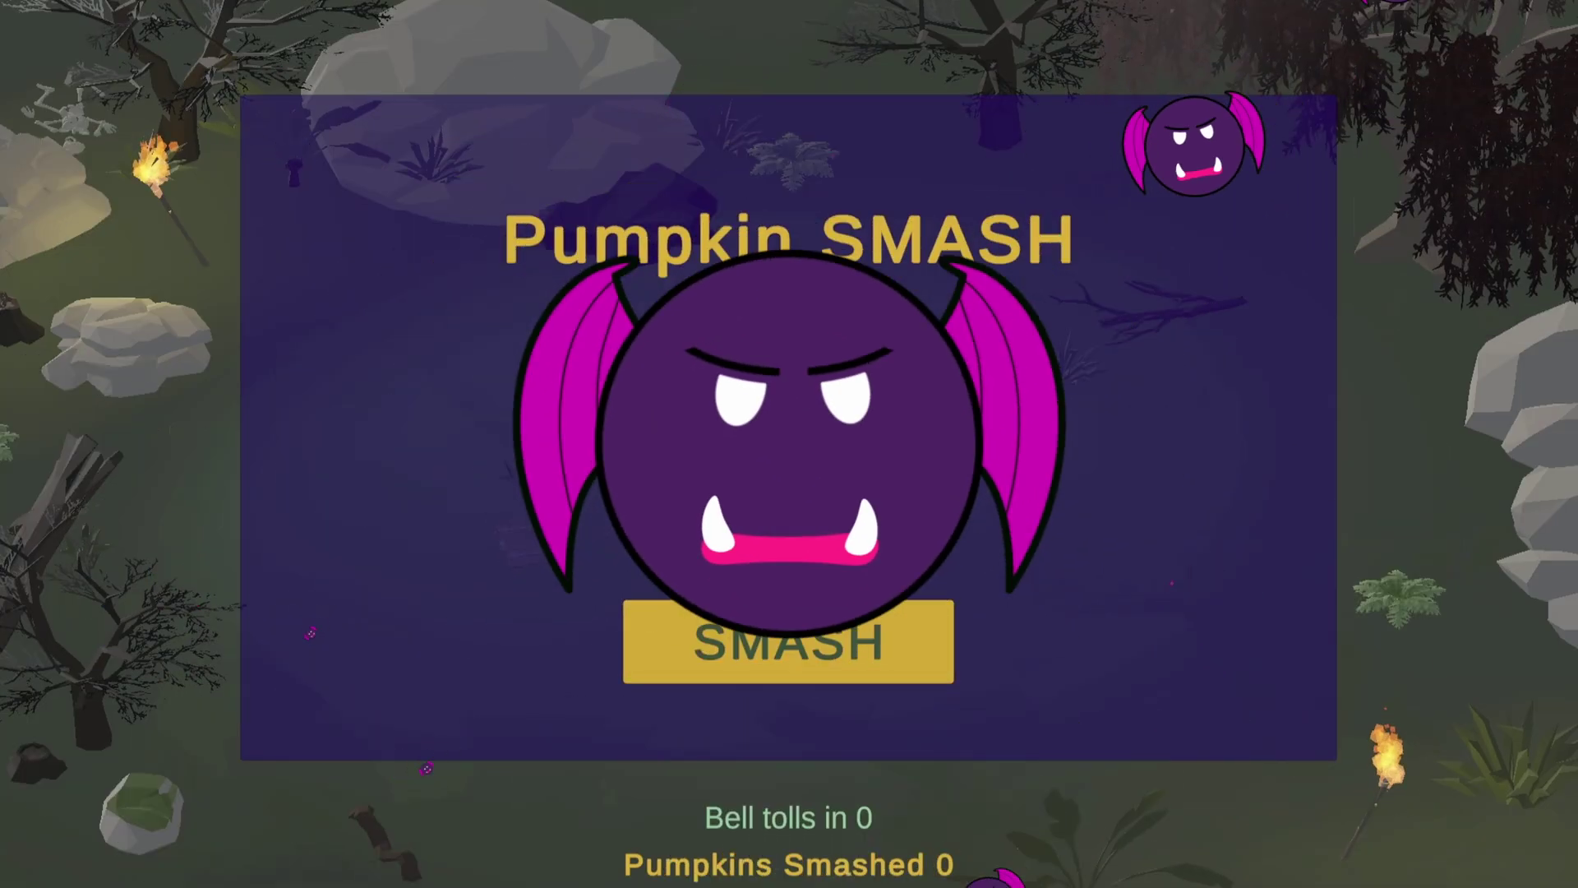
pyautogui.click(774, 632)
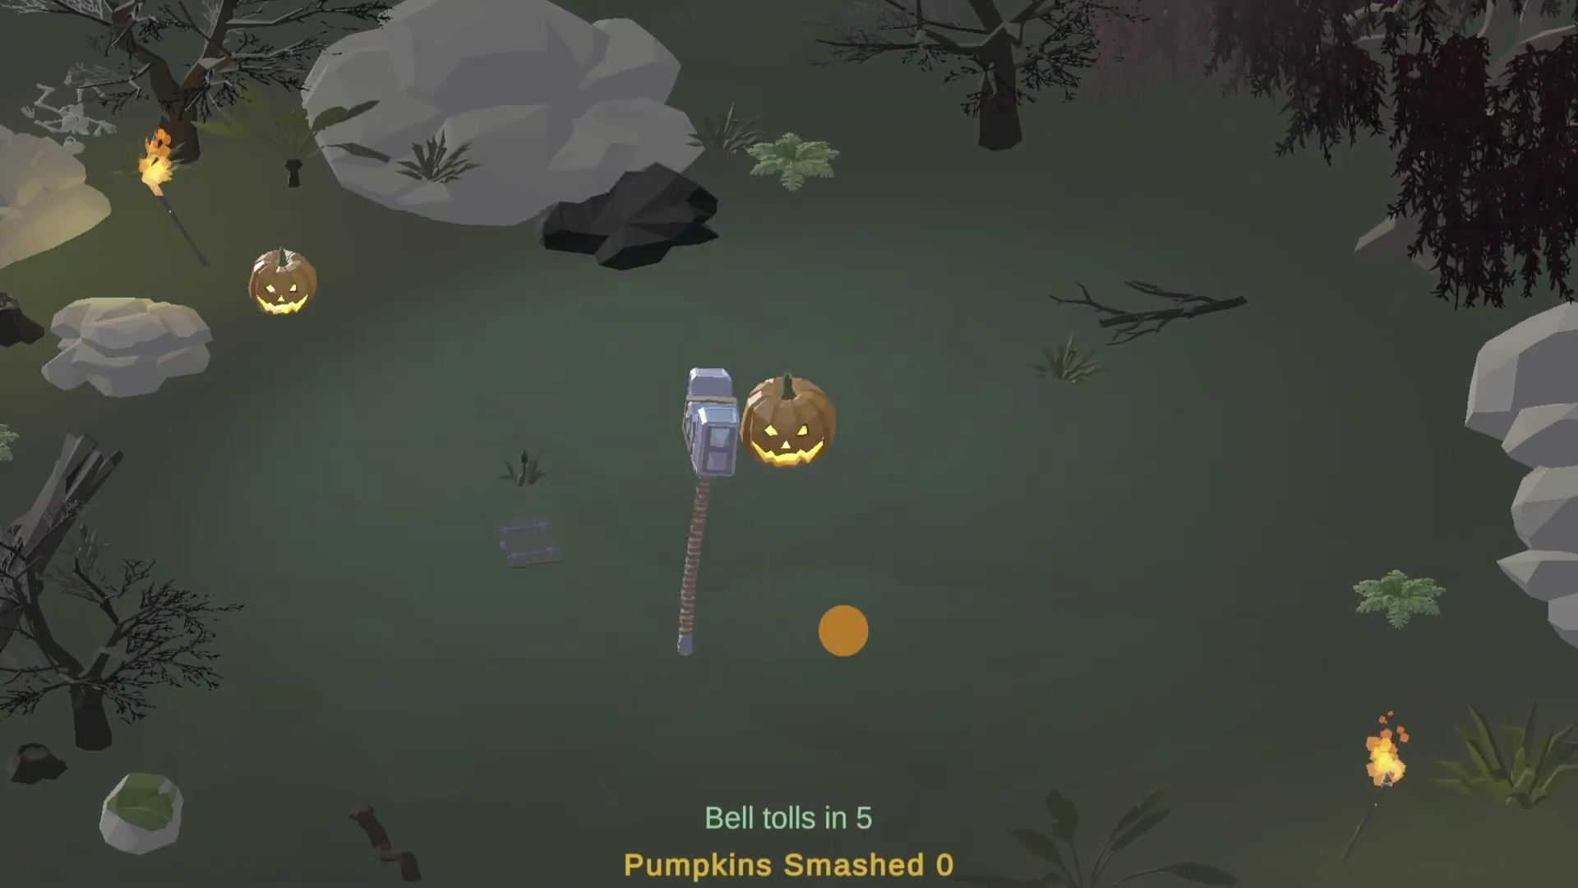